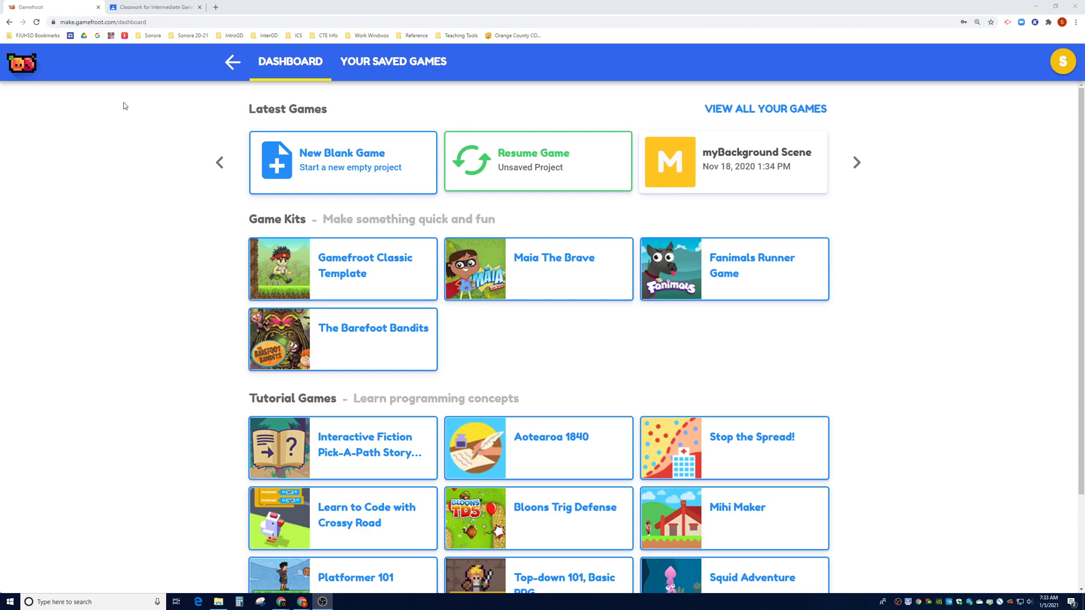
Start a new game from the Gamefroot Classic Template game kit card
click(386, 268)
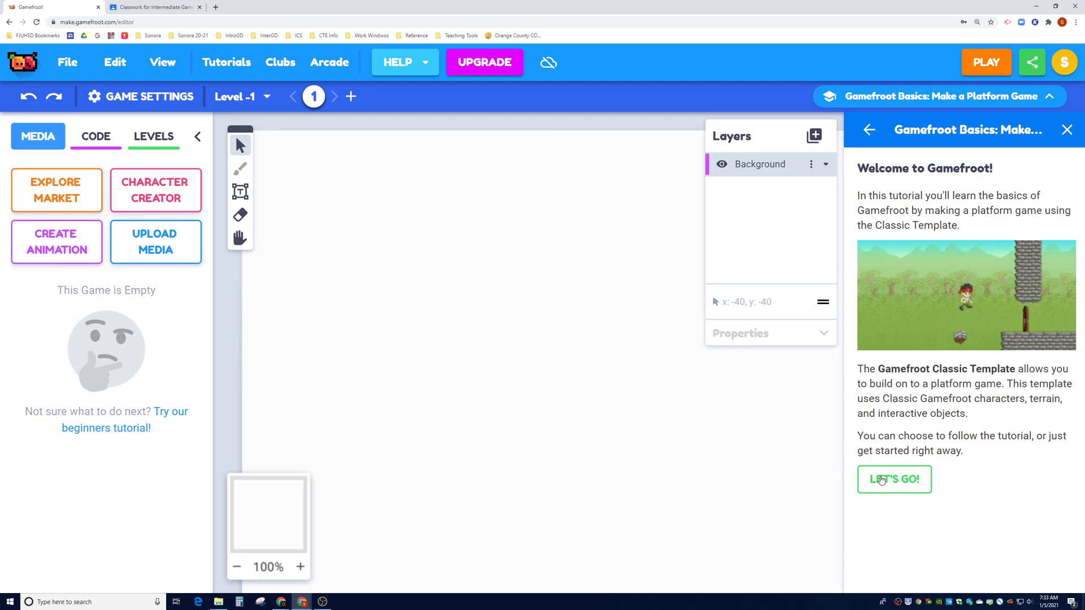
Load the Classic Template tutorial project and open the Upload Media dialog for an image
click(892, 480)
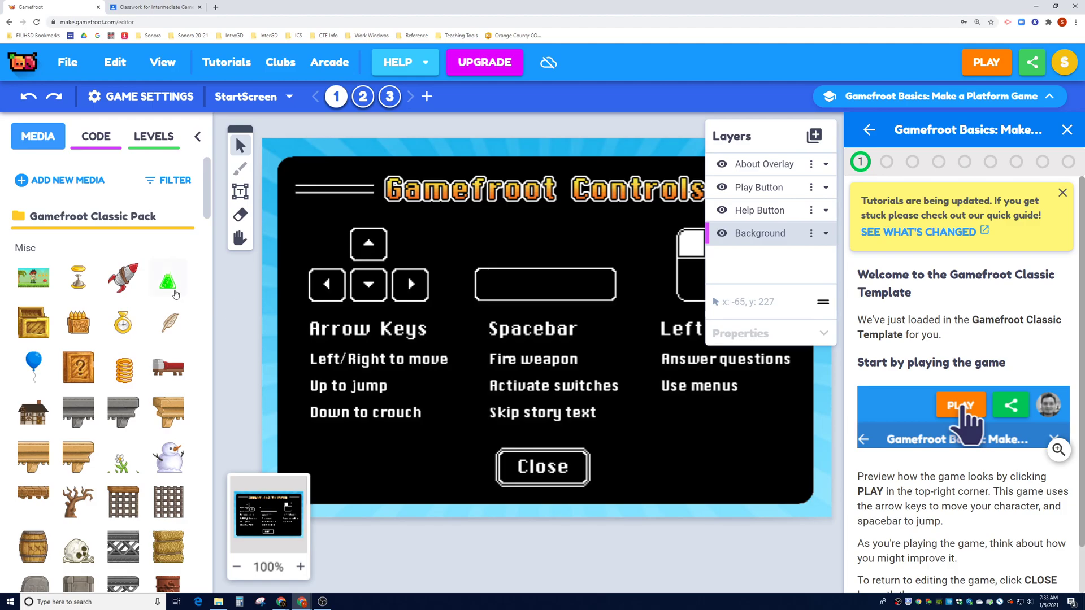
click(37, 179)
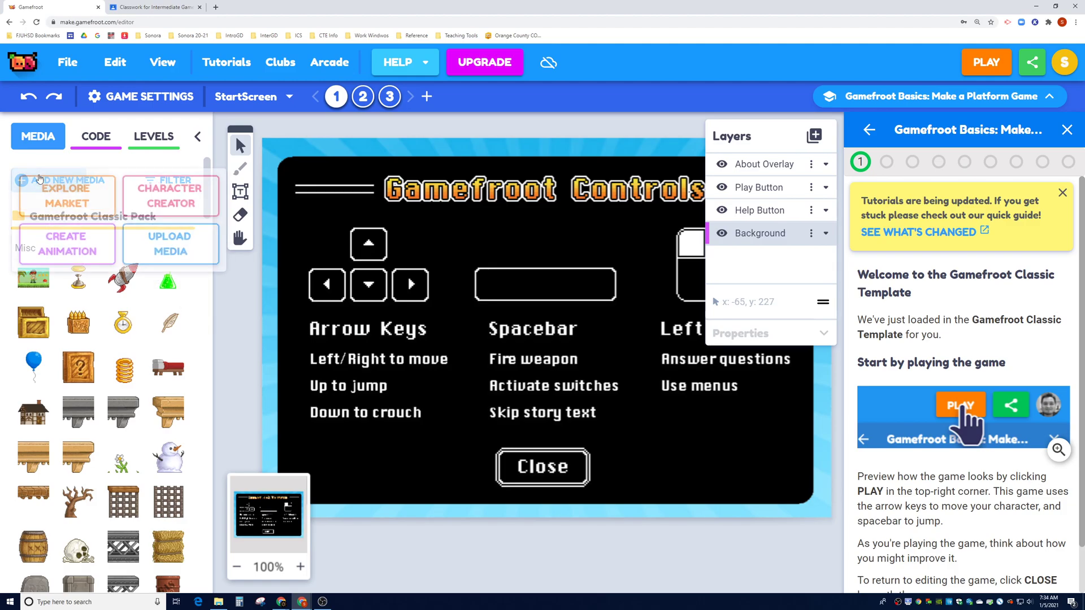
click(176, 253)
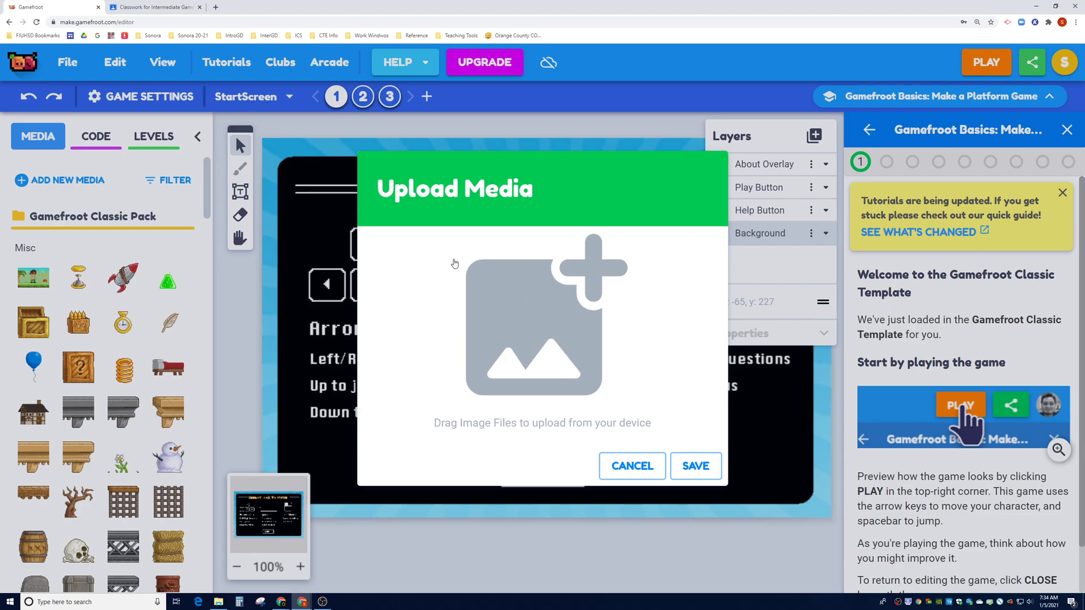
click(145, 8)
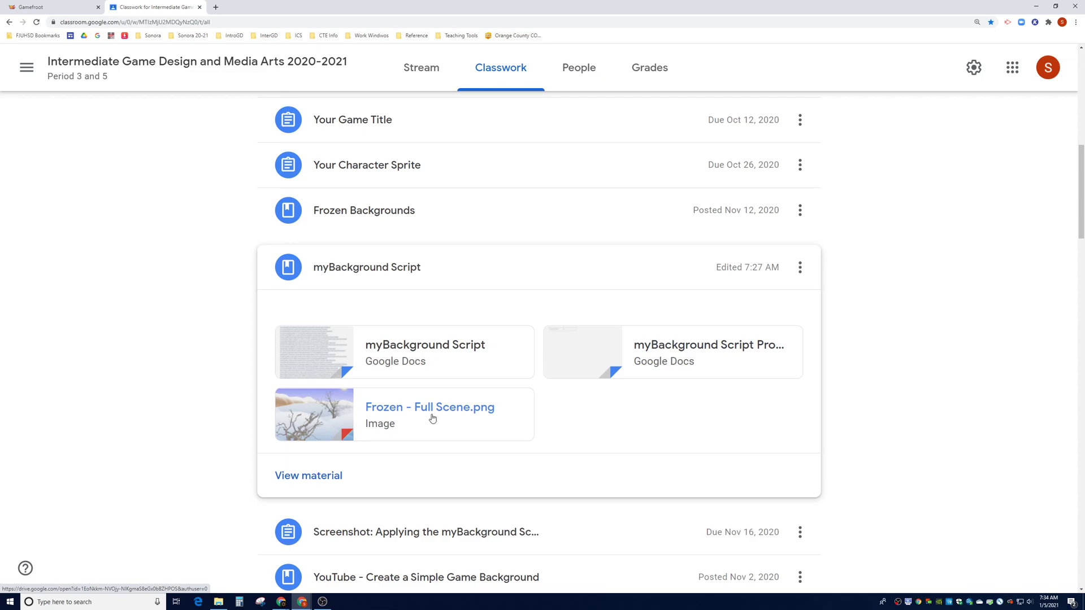
Open the Frozen - Full Scene.png attachment from Classroom in its own Drive window
click(399, 415)
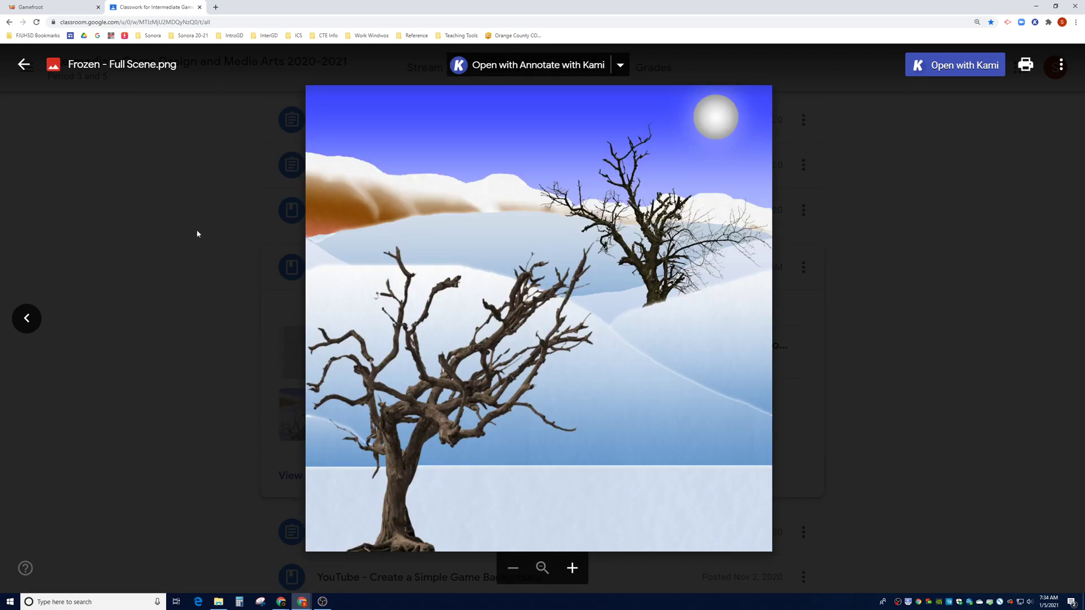
click(1061, 64)
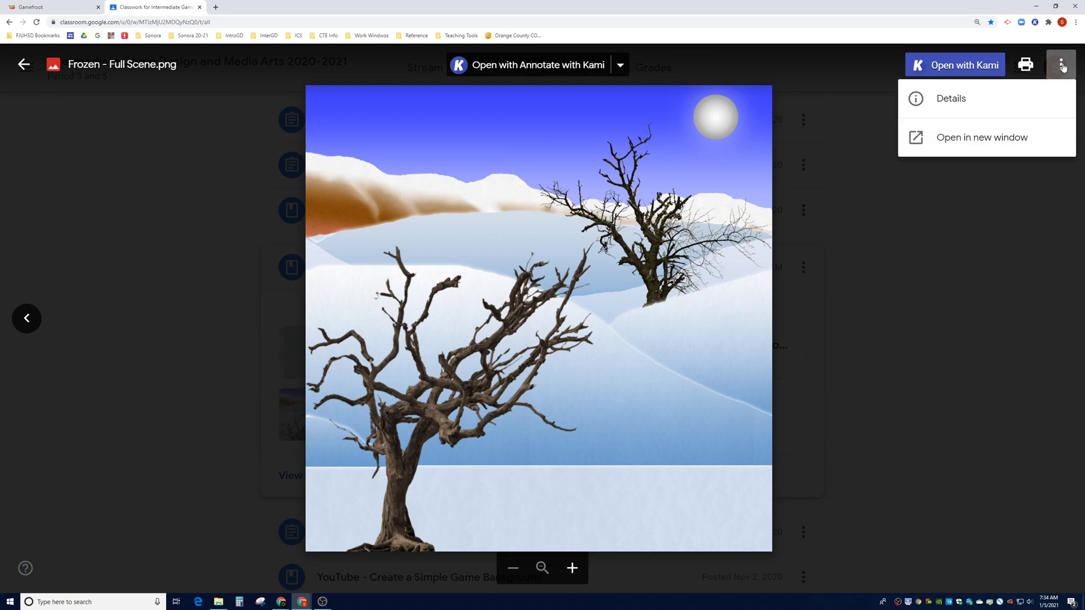
click(966, 142)
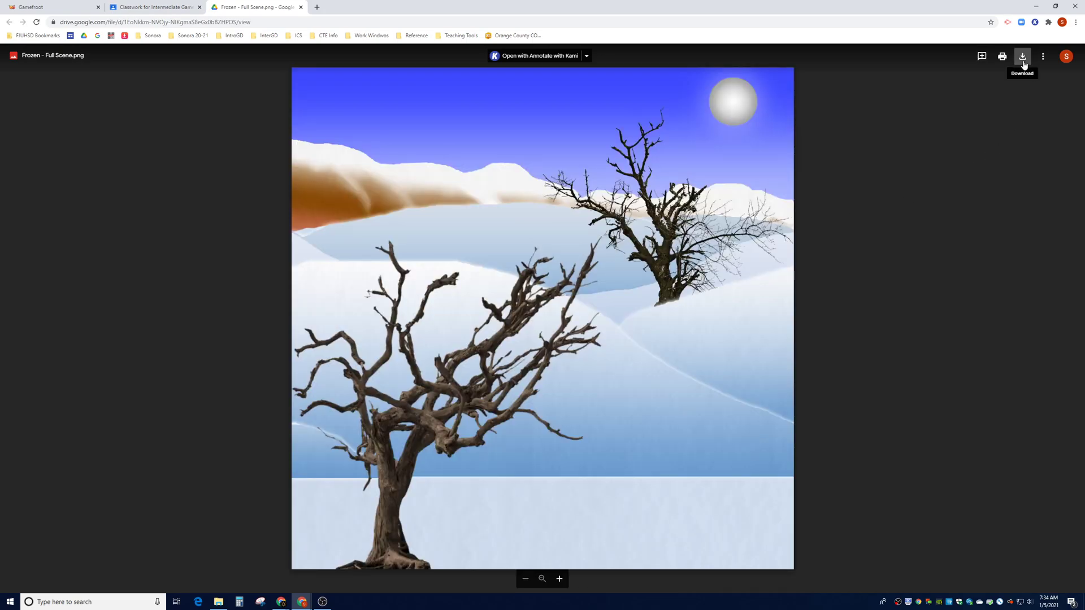
Download Frozen - Full Scene.png from the Google Drive viewer
click(1023, 57)
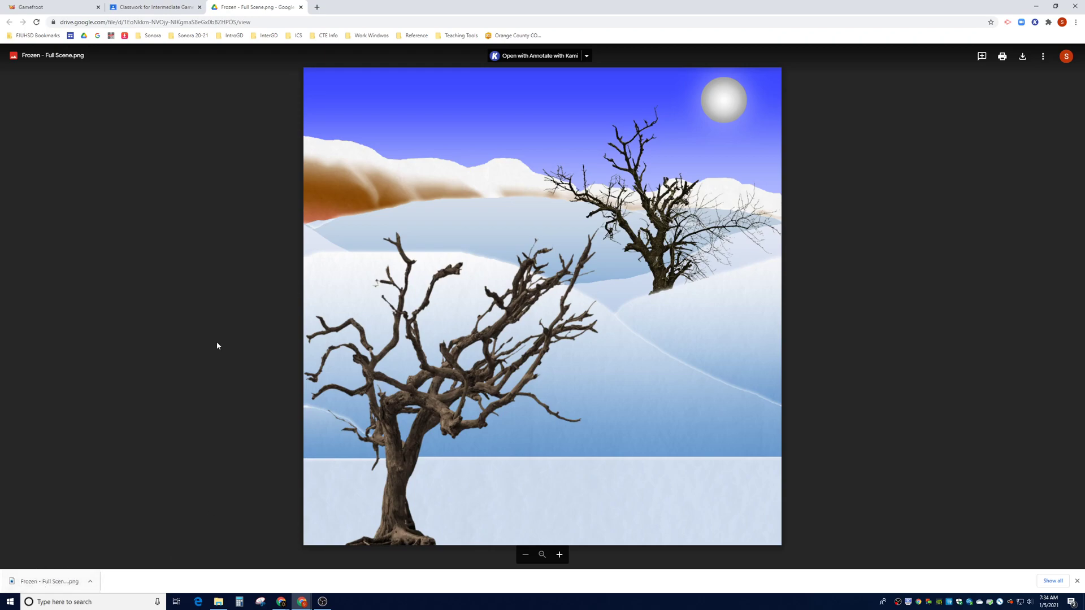
Upload Frozen - Full Scene (5).png from the date-sorted Downloads folder and save it as game media
click(60, 13)
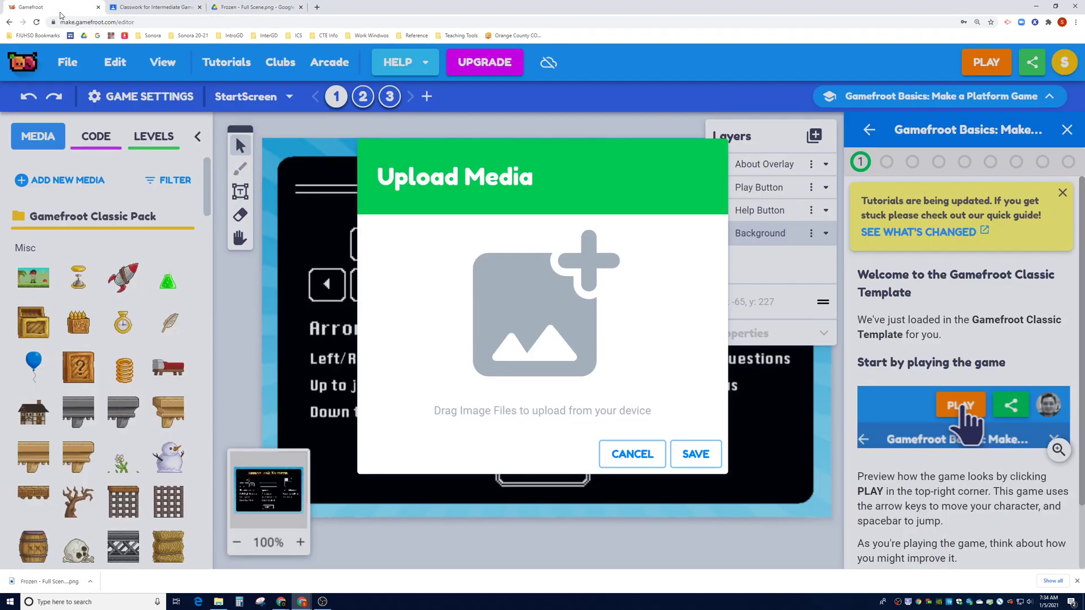
click(535, 296)
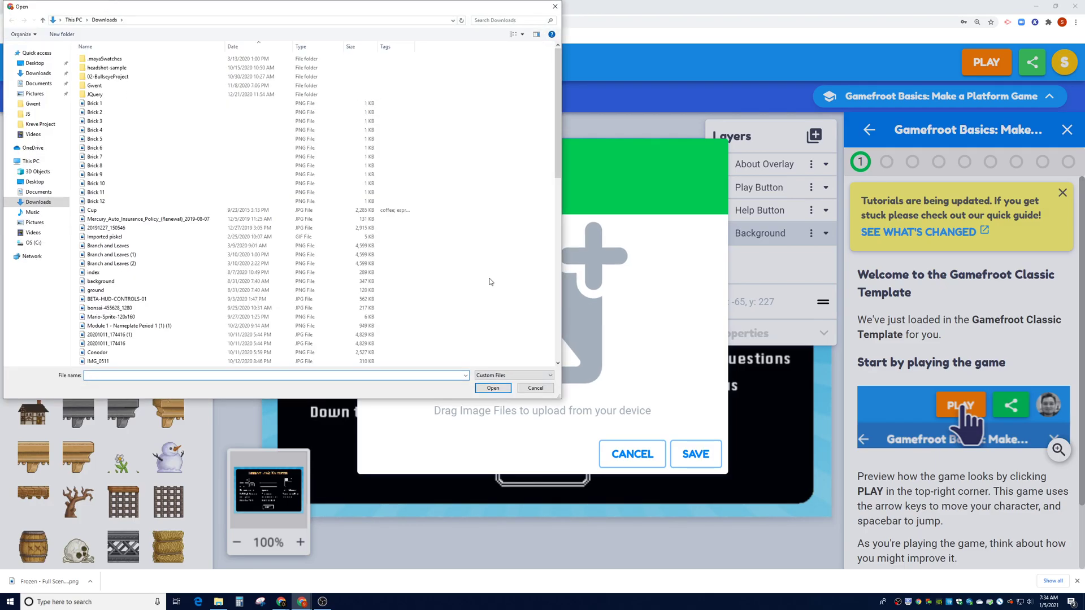
click(38, 201)
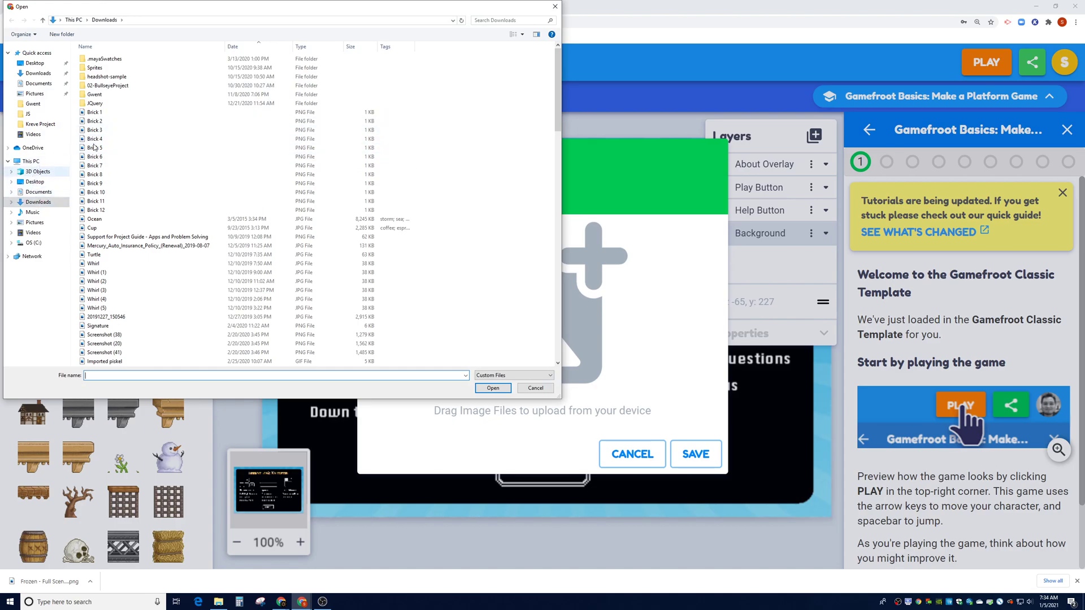
click(255, 50)
click(256, 51)
click(256, 51)
click(130, 112)
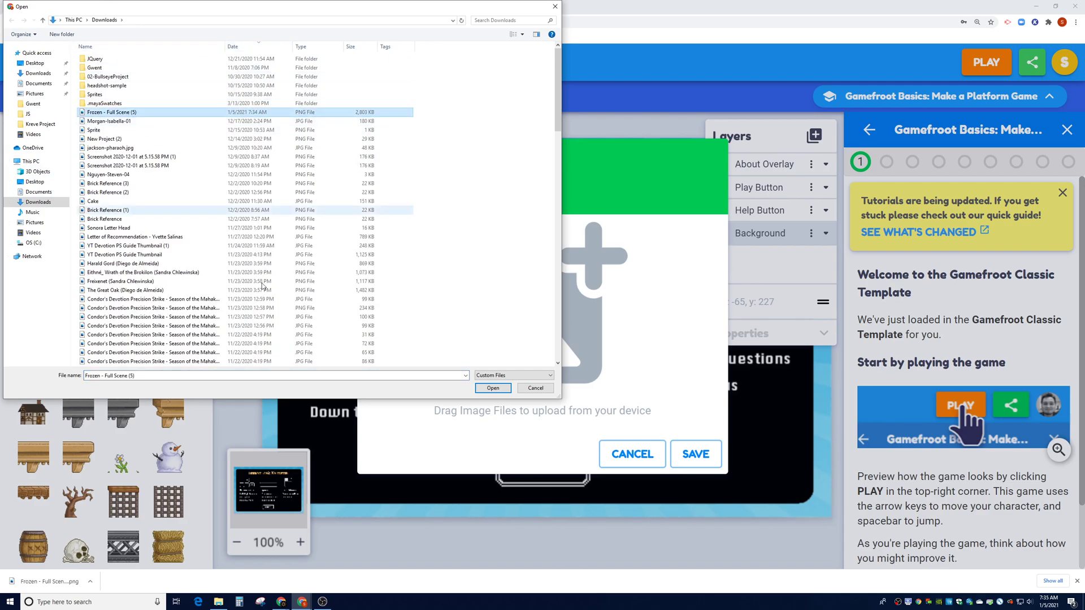
click(493, 389)
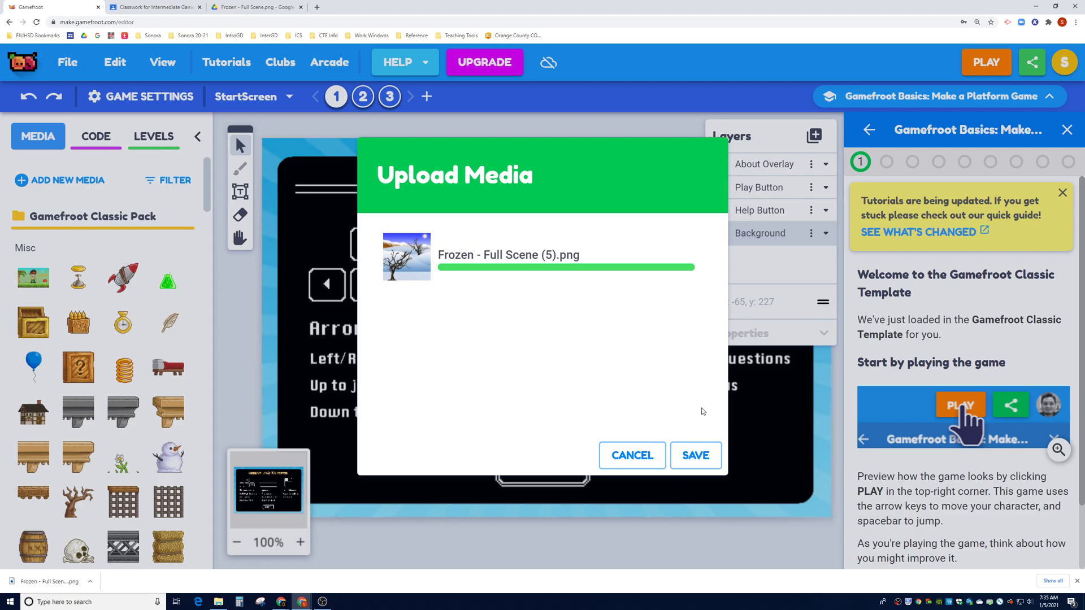
click(695, 455)
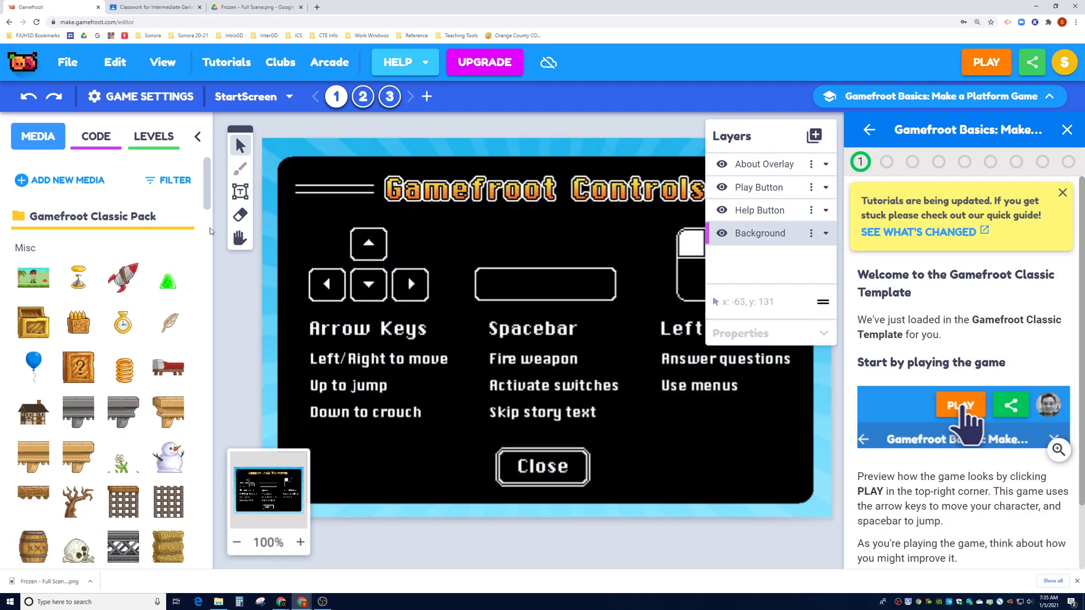
Scroll Media to the uploaded image under Main, close the tutorial, and dock Layers at the right
drag(207, 190, 208, 535)
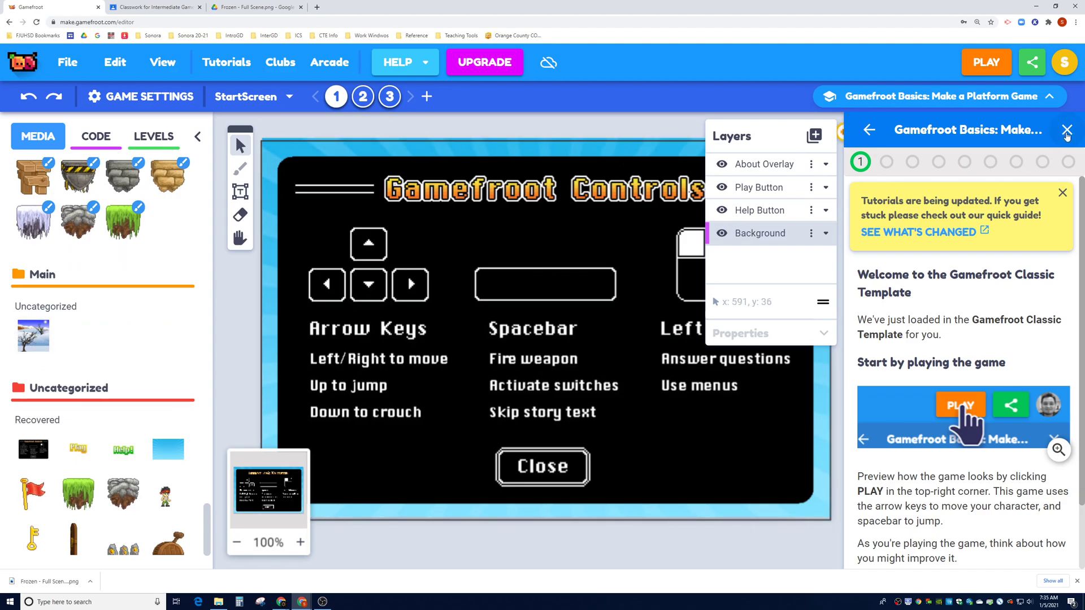
click(1067, 130)
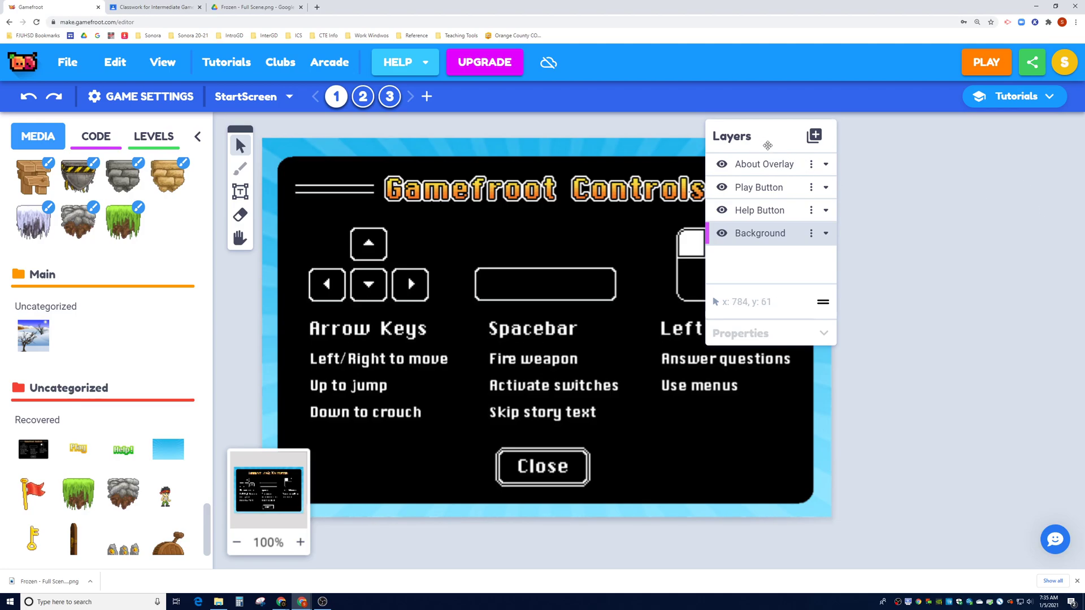
drag(760, 143, 1004, 150)
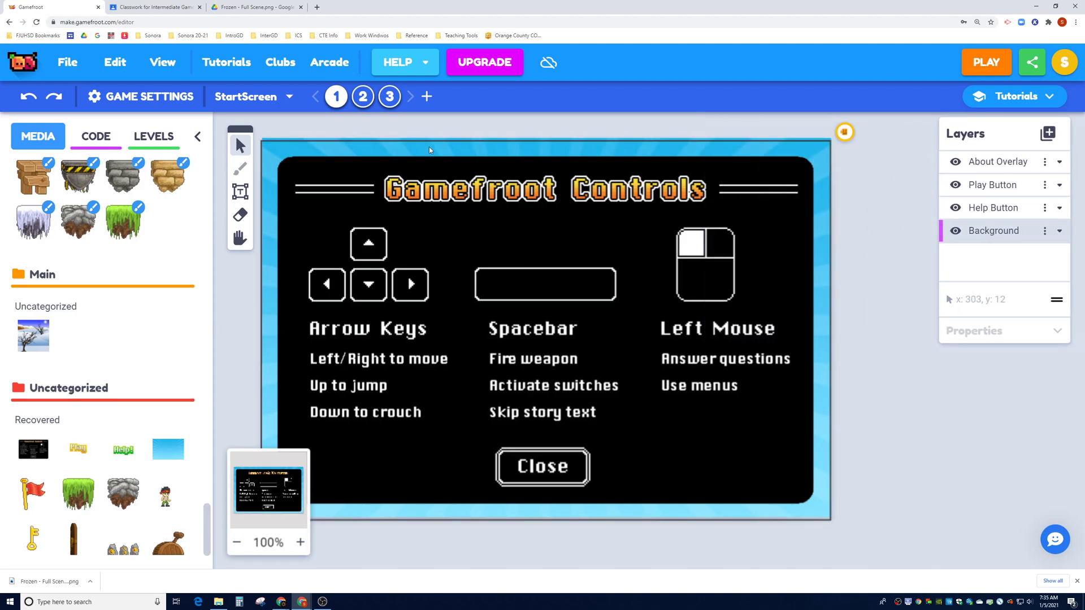
Open level 2, zoom out to 60%, pan the view, and select the jungle sky background
click(364, 98)
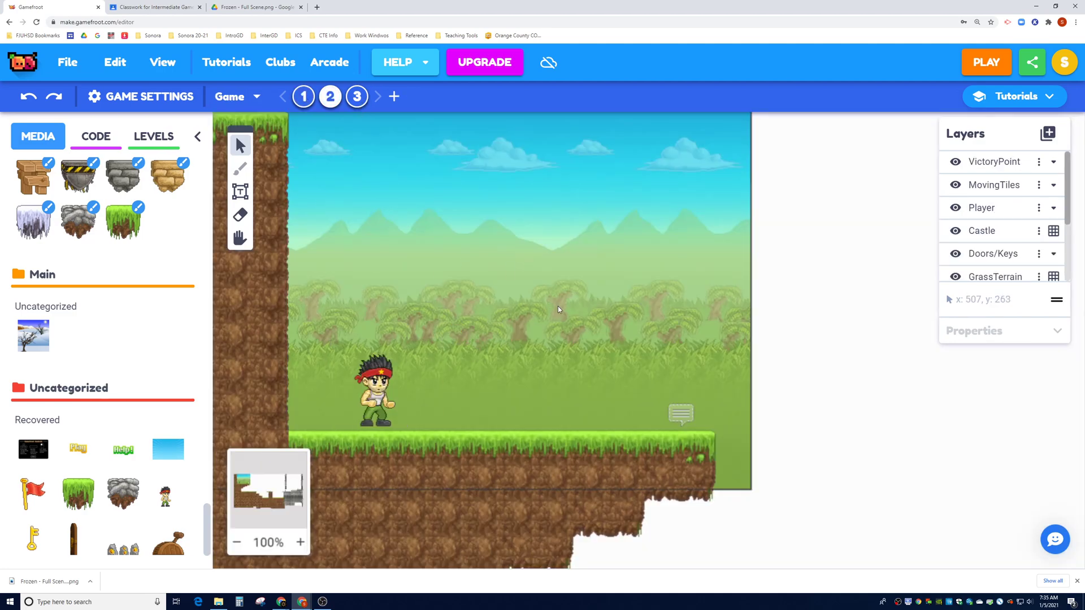
click(238, 542)
click(238, 542)
click(238, 542)
click(238, 542)
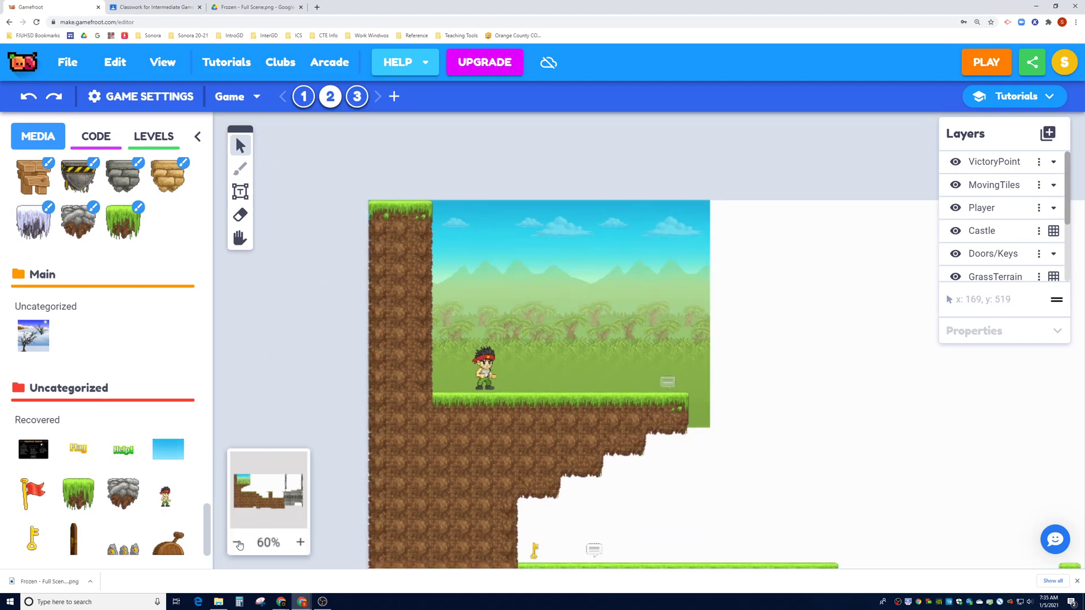
click(241, 247)
drag(756, 485, 655, 418)
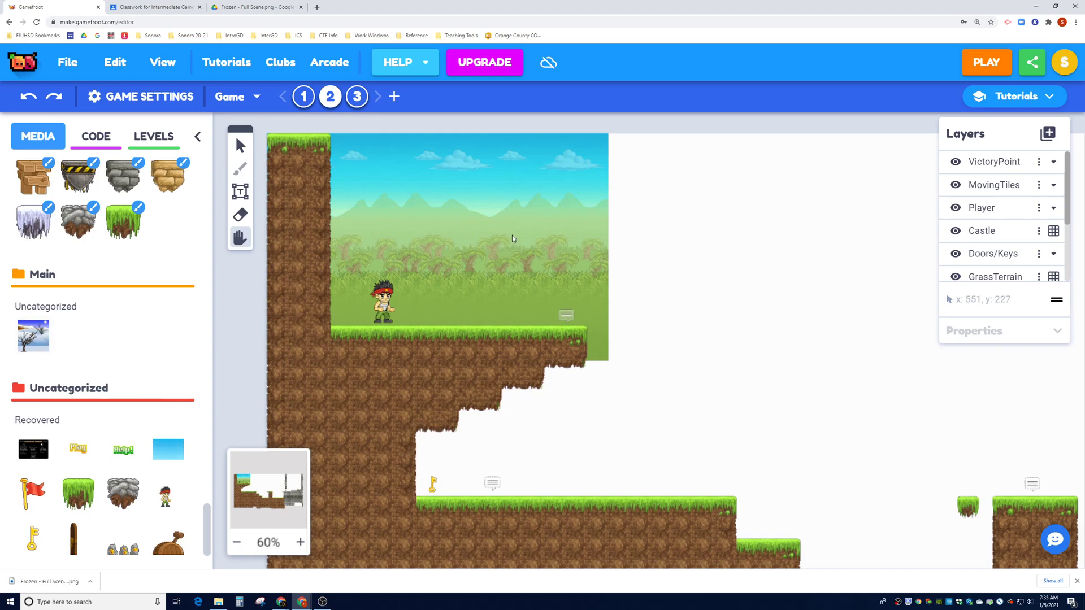
click(240, 146)
click(471, 205)
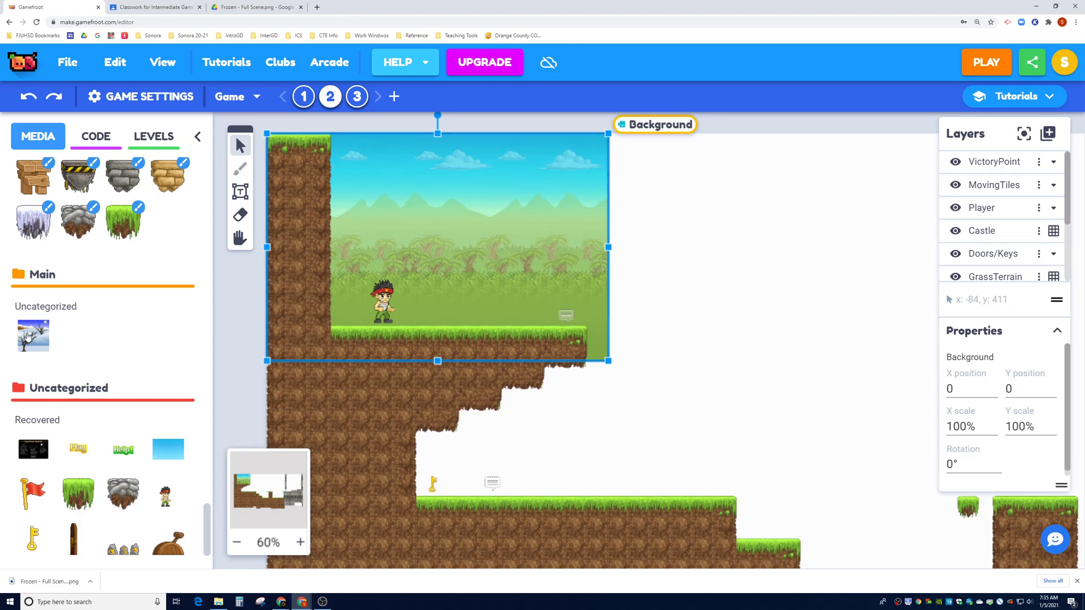
Drag the Frozen image onto the level and drop it into the Background layer at 4, -530
mouse_move(33, 338)
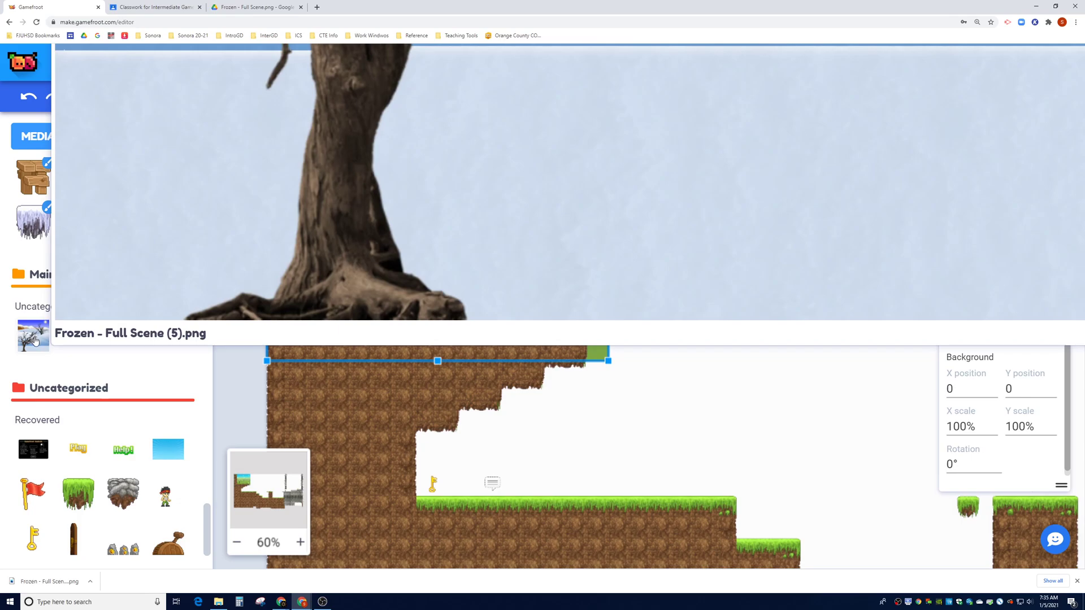
drag(35, 341, 696, 466)
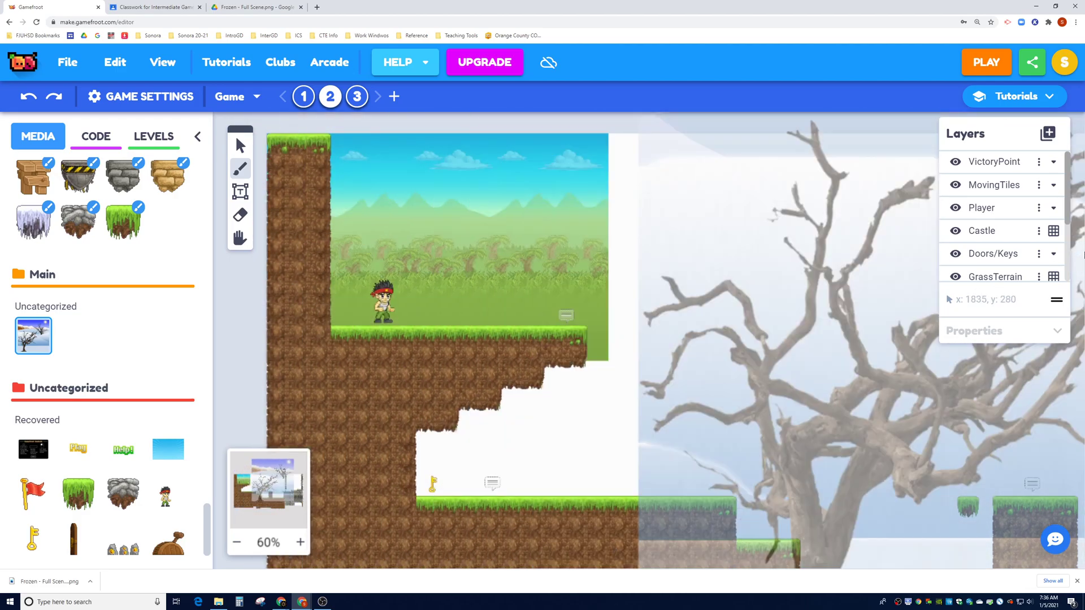
scroll(1073, 235, up, 1)
drag(1067, 210, 1067, 268)
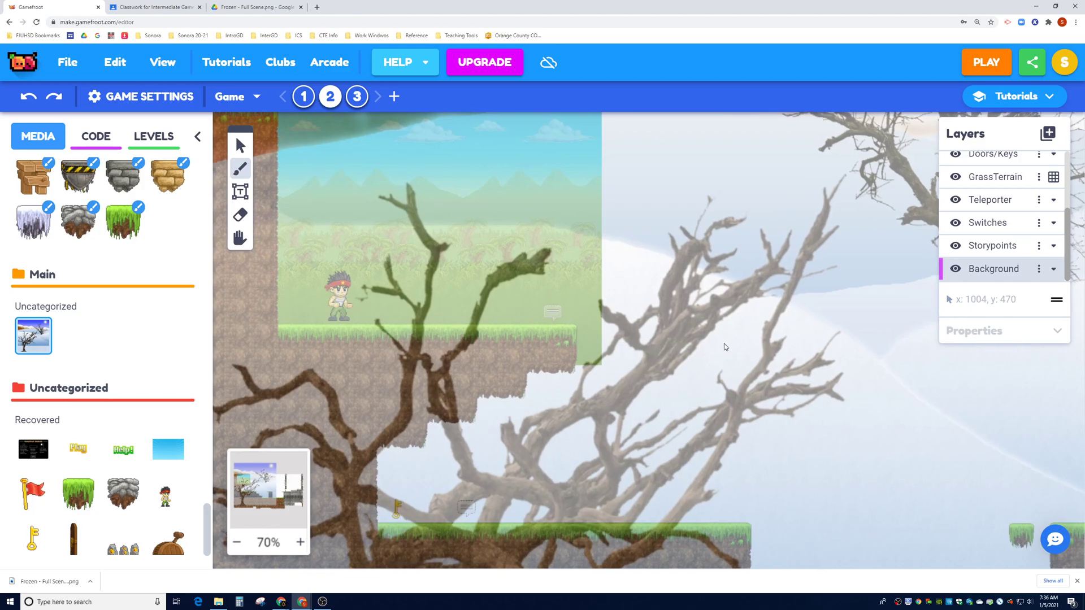
click(725, 346)
scroll(646, 332, down, 1)
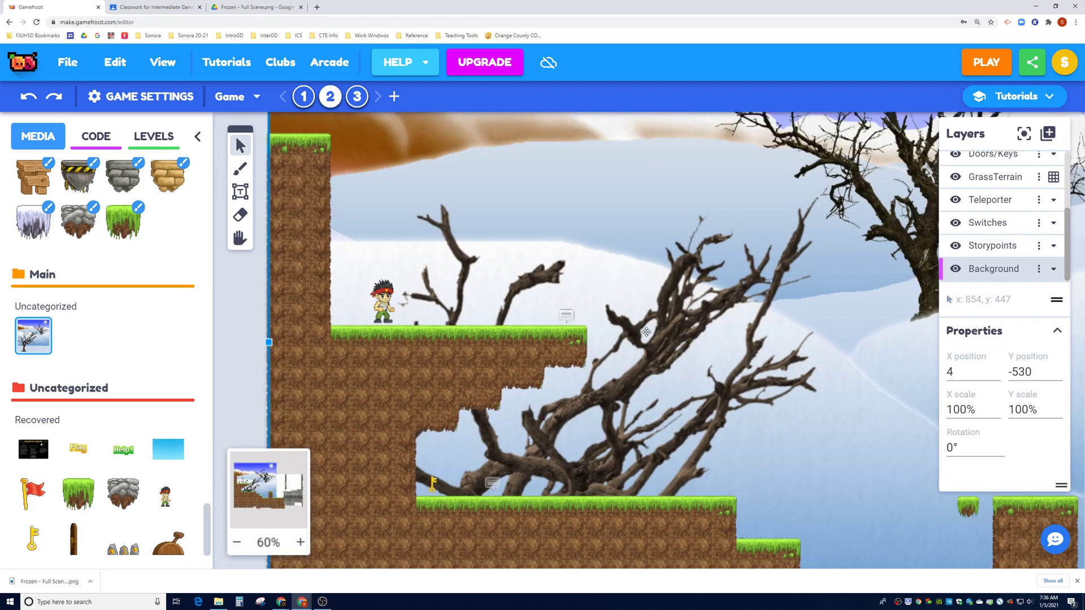
scroll(646, 333, down, 5)
scroll(647, 331, up, 1)
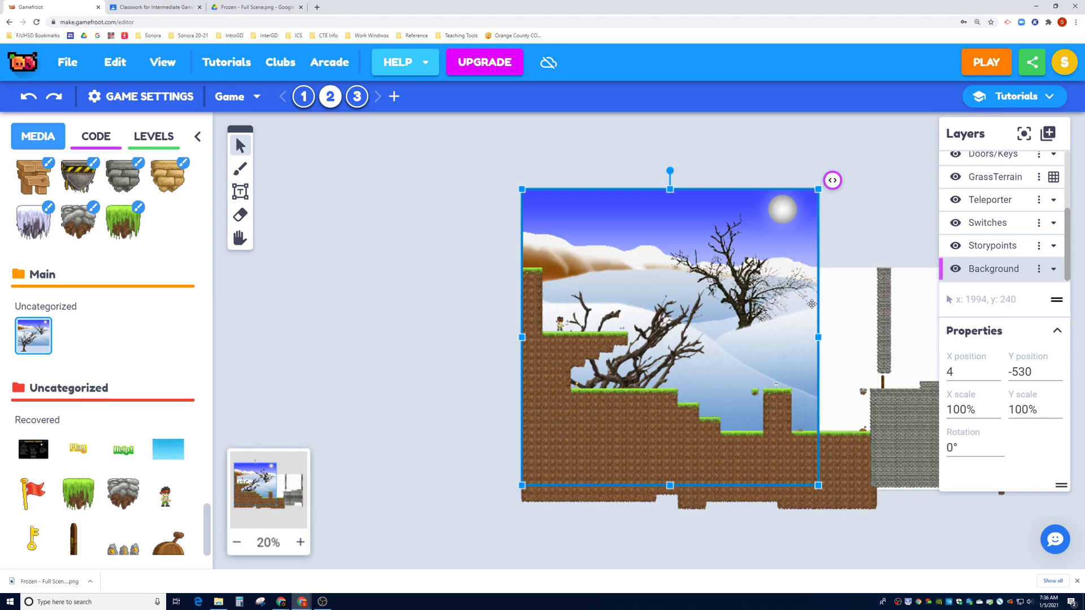
Set the snowy background's X and Y scale to 50% and shift it slightly right
double_click(968, 409)
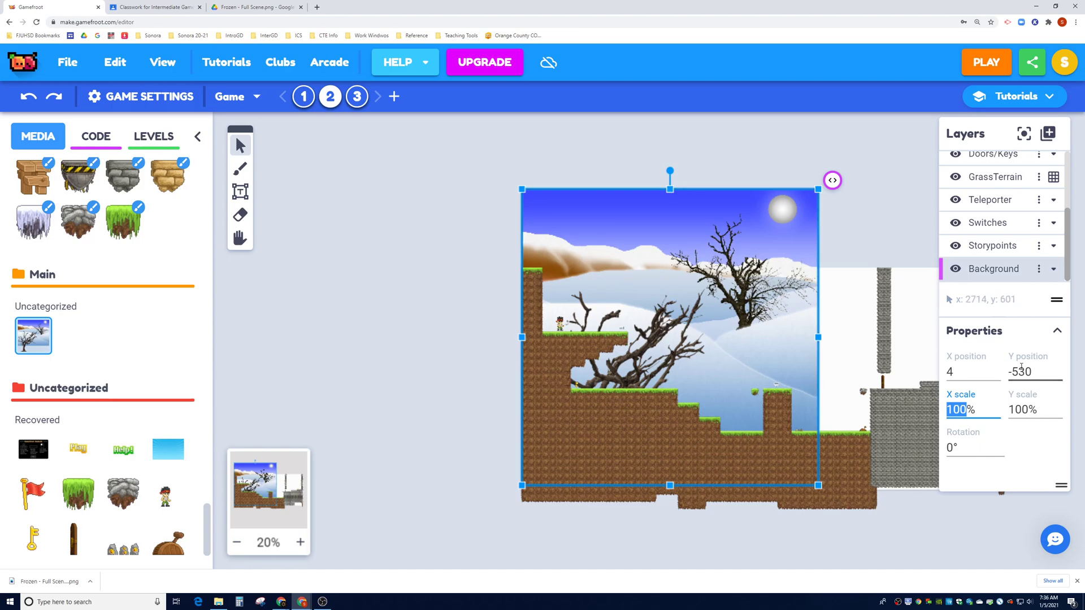
double_click(949, 371)
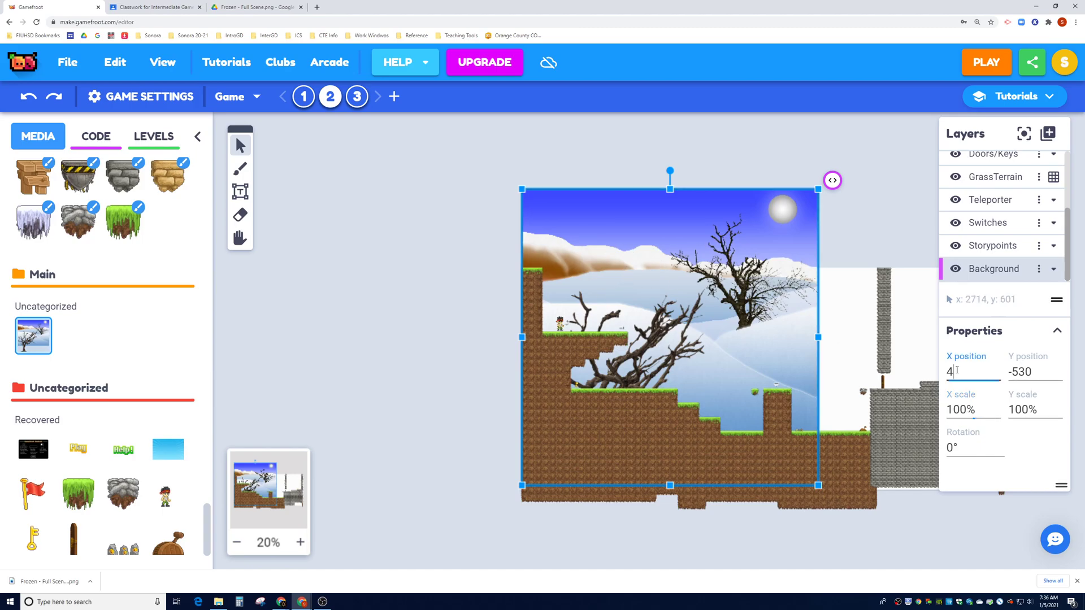
double_click(954, 411)
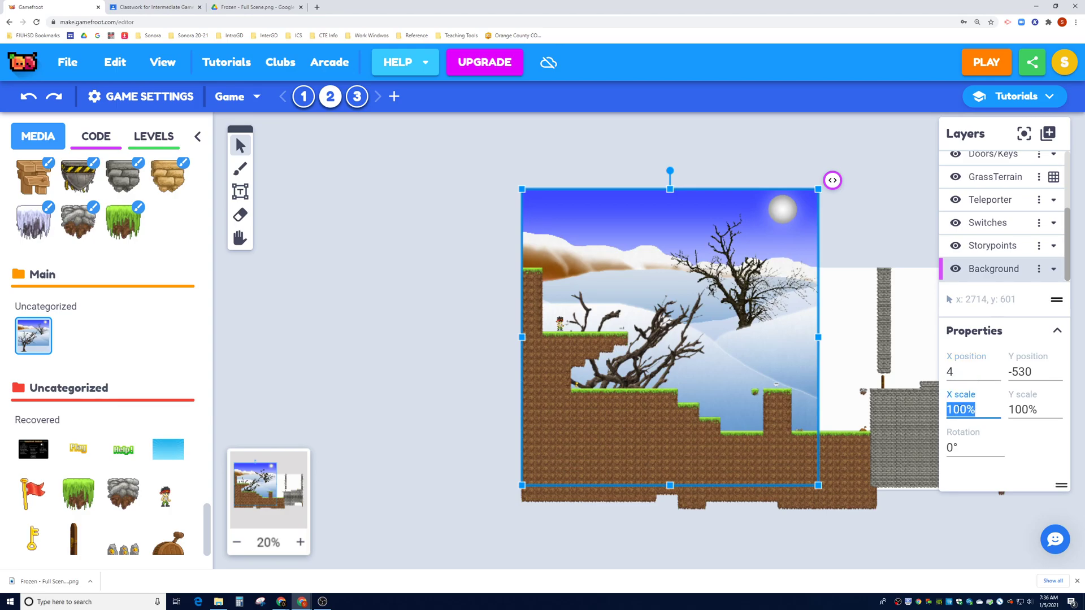
text(50)
double_click(1019, 410)
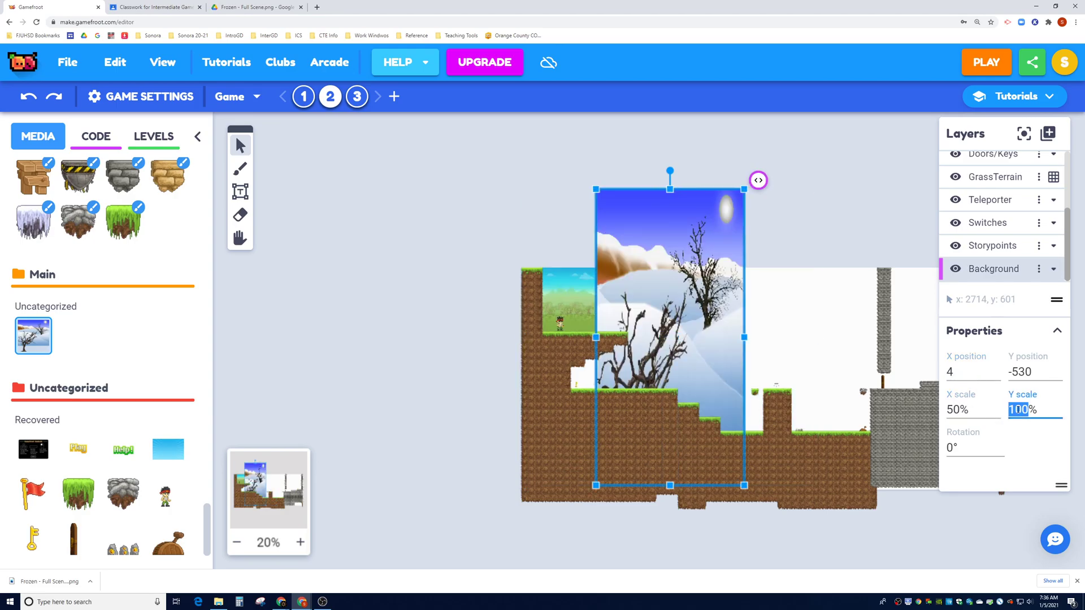
text(50)
drag(705, 323, 752, 330)
Change both scales to 40% and drag the image to the level's top-left at -596, -600
click(959, 409)
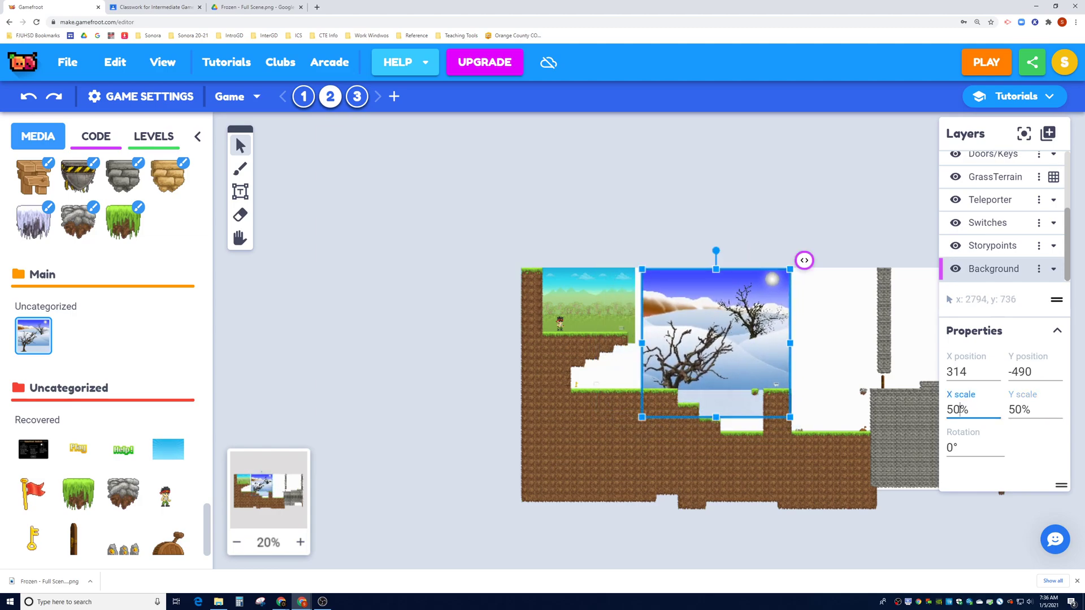
text(40)
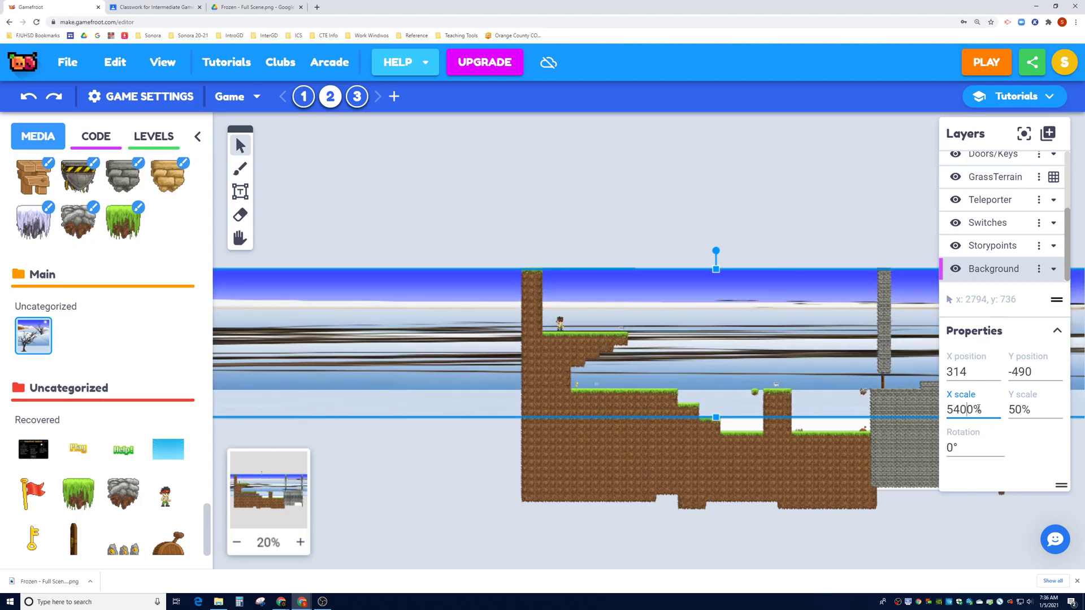
double_click(977, 410)
text(40)
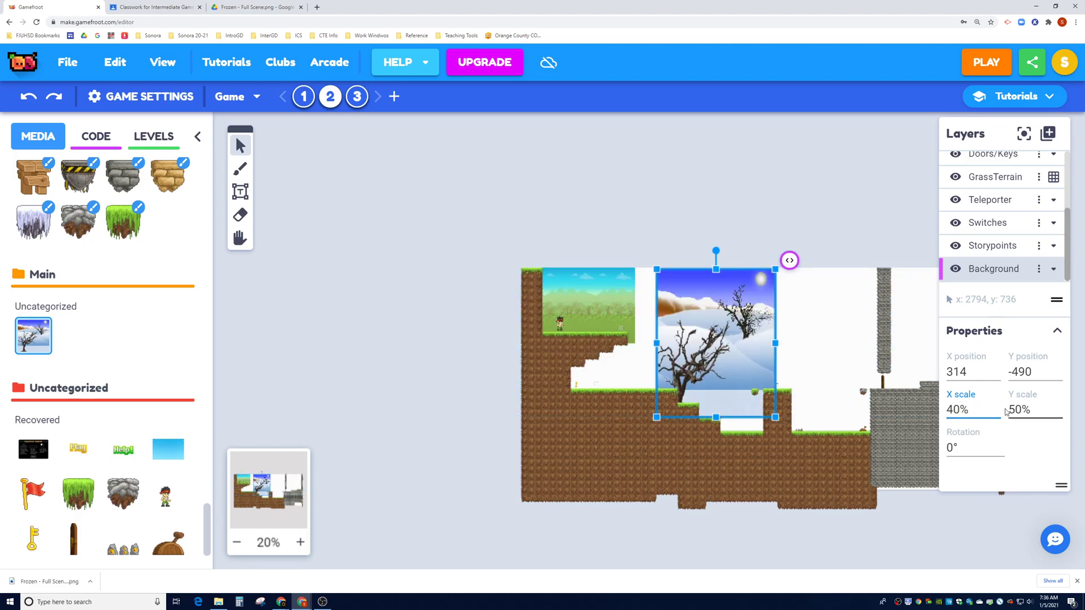
key(Tab)
text(40)
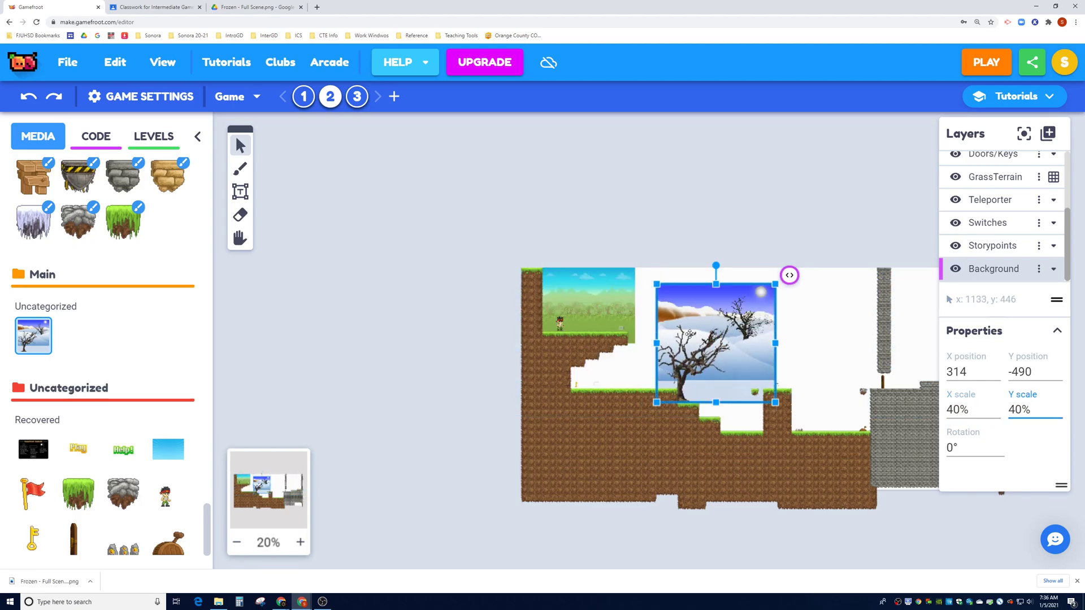
drag(698, 323, 633, 318)
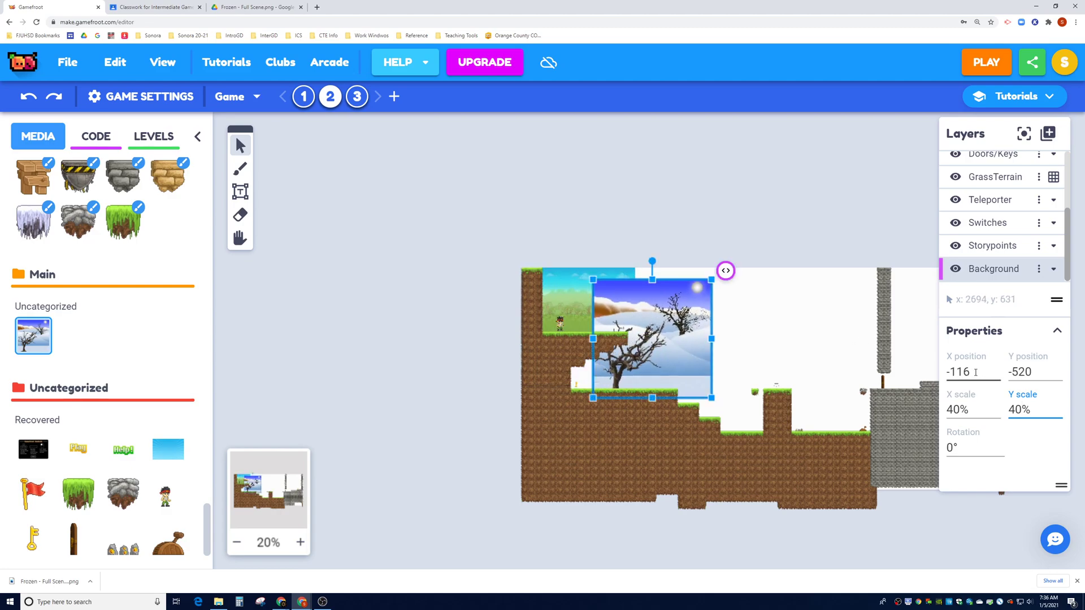
drag(685, 308, 621, 297)
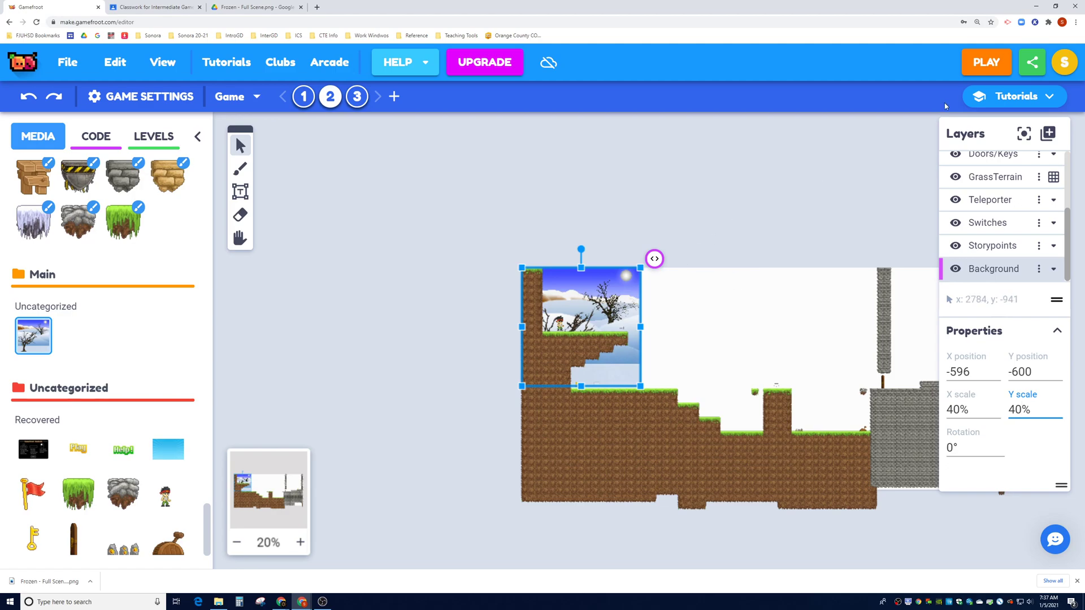
click(968, 73)
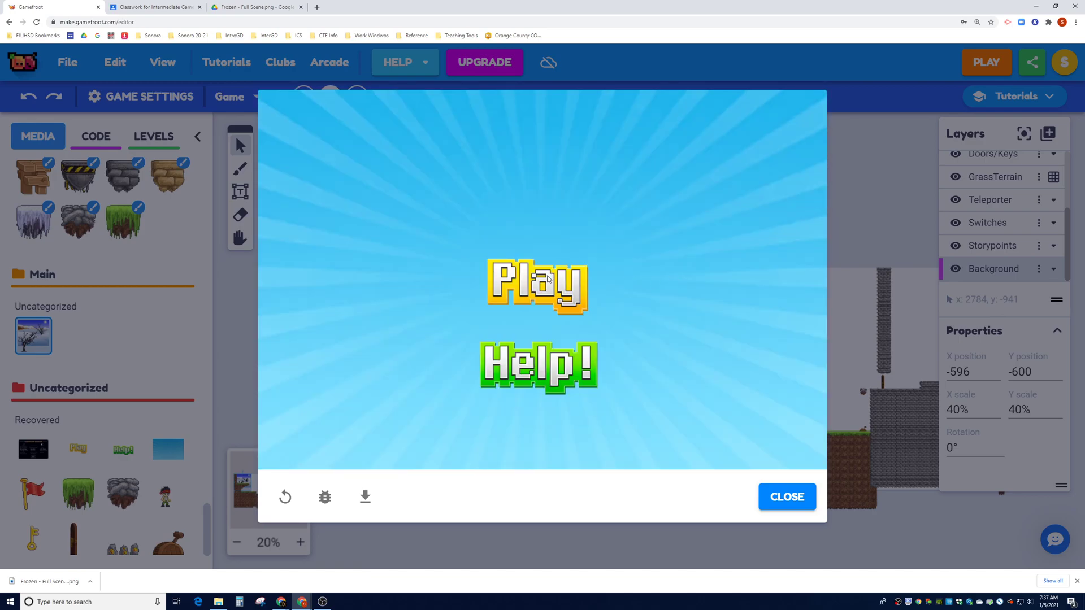
click(547, 278)
key(Right)
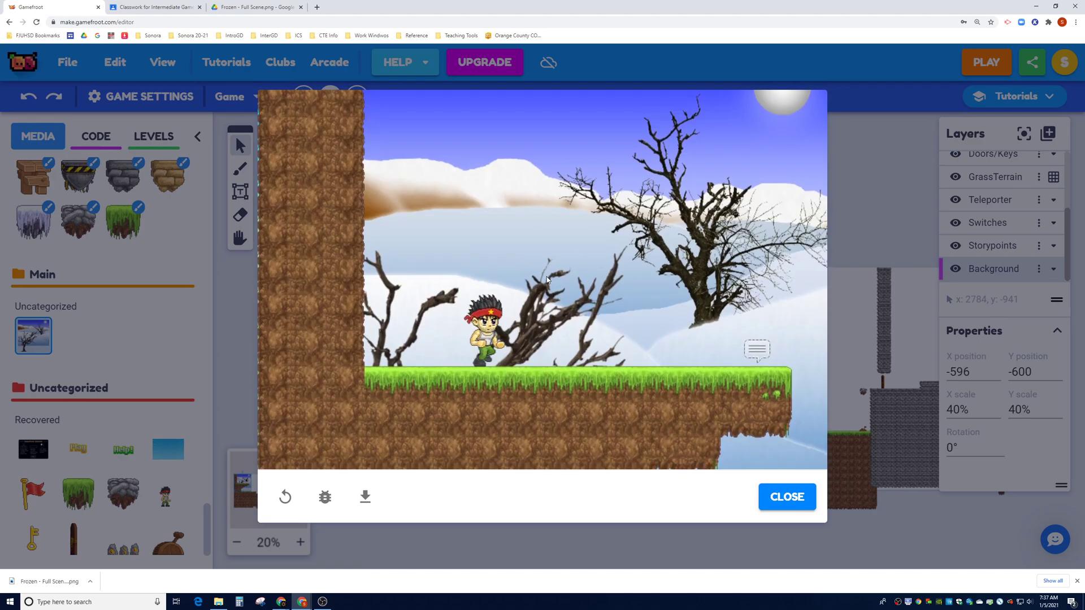
key(Left)
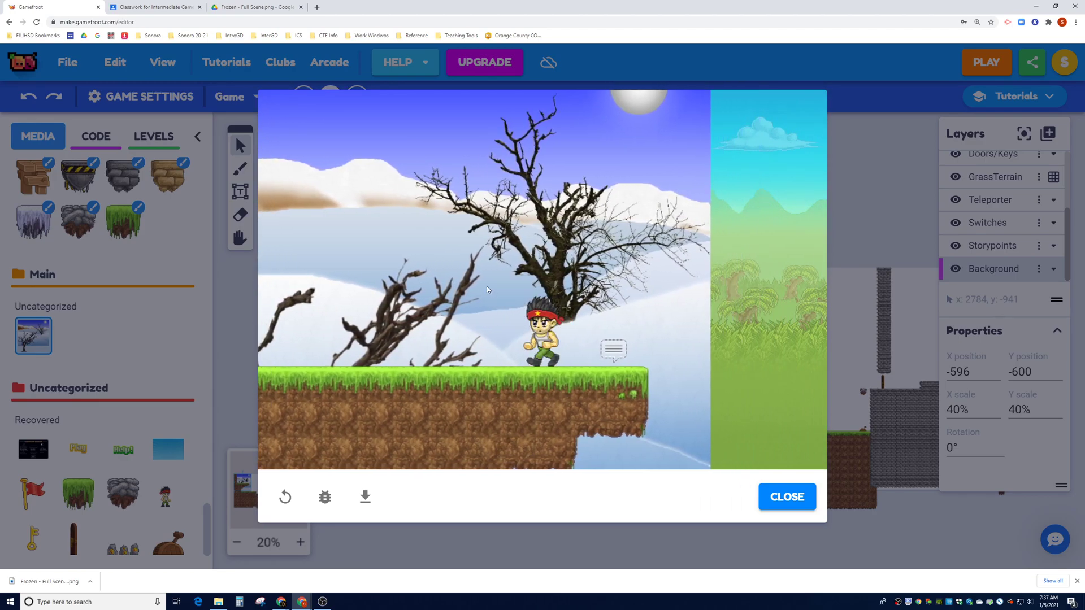
key(Right)
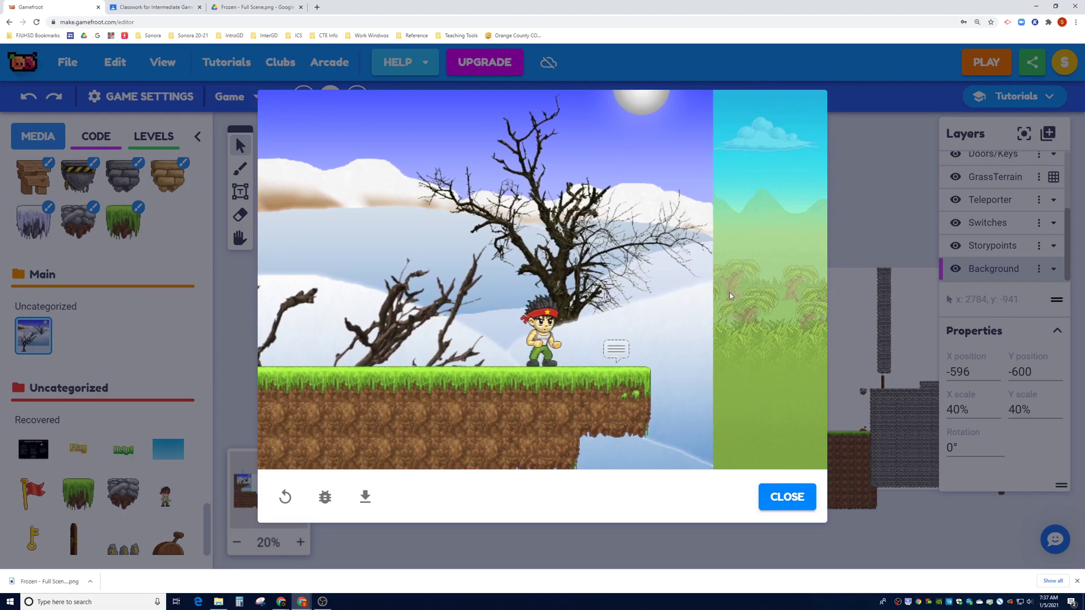
key(Right)
key(Right)
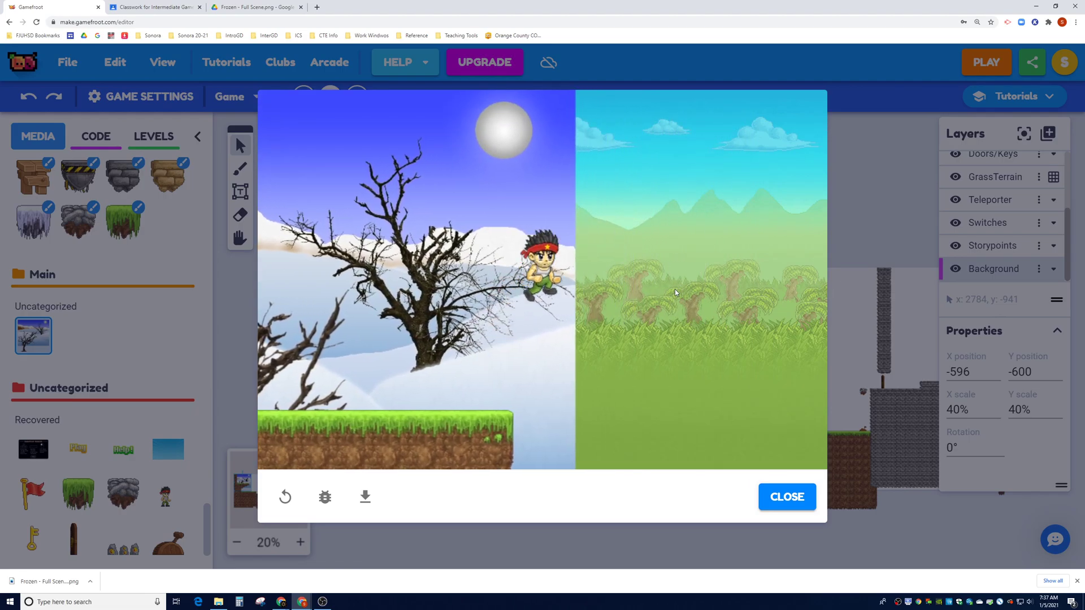
key(Left)
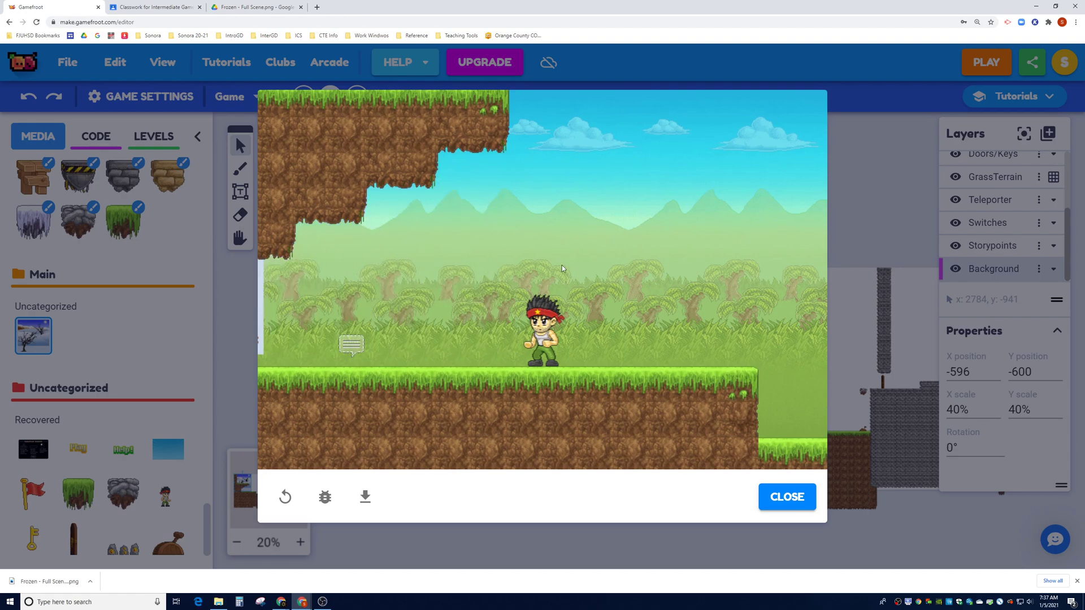
key(Right)
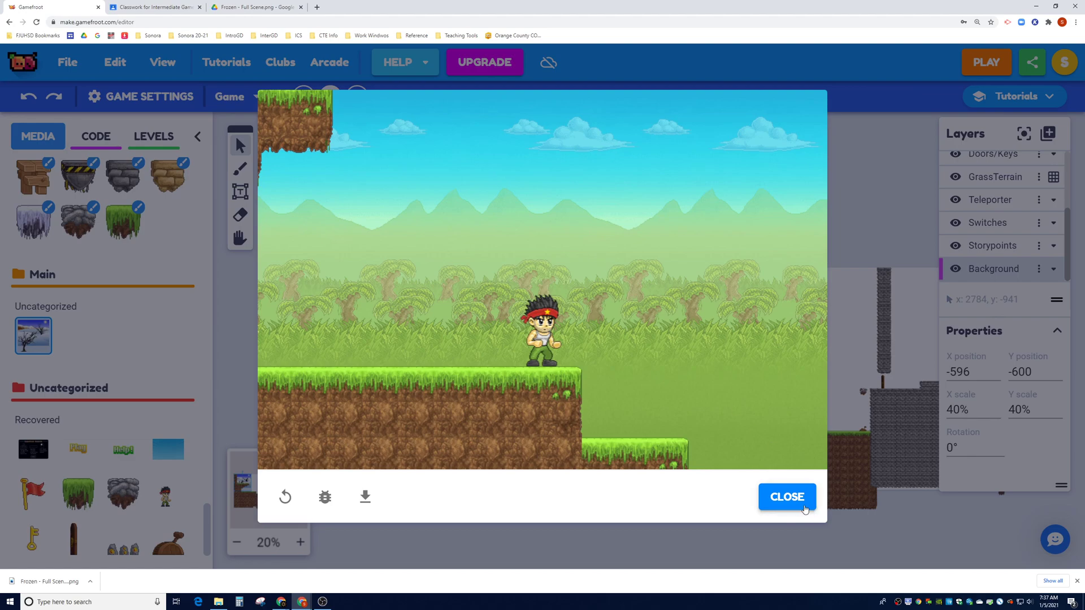
click(798, 502)
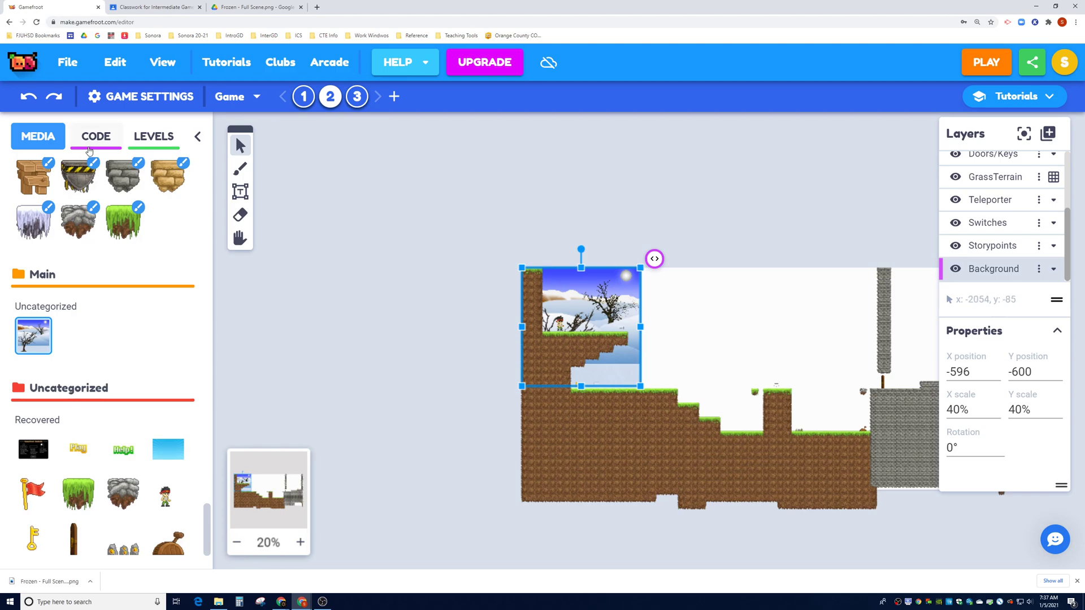
Move the snowy image to 255, -515 beside the green background, then show the code scripts list
drag(603, 303, 729, 316)
click(574, 299)
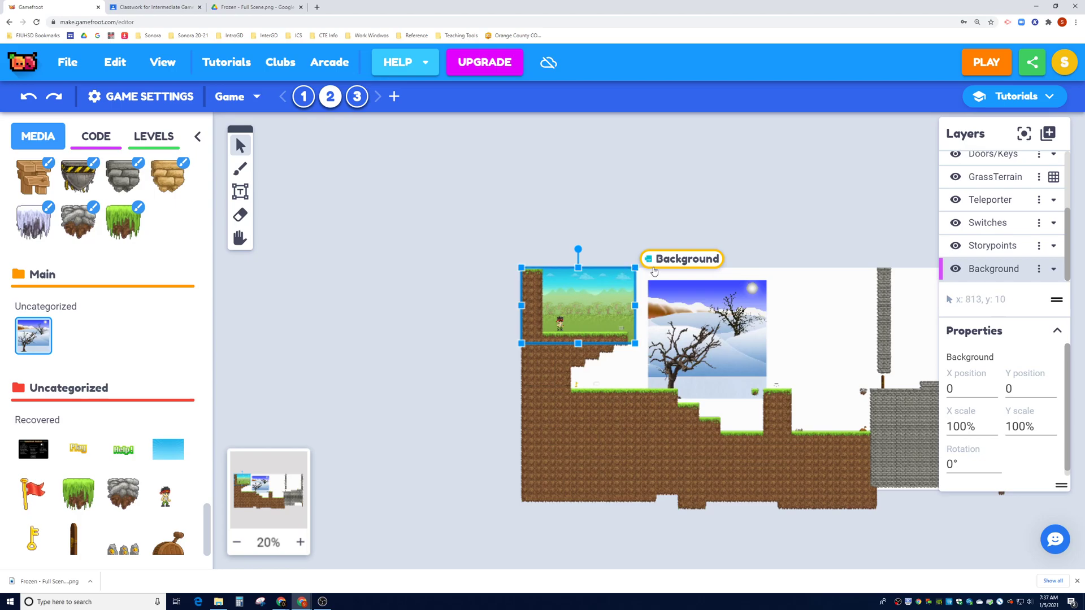
click(675, 303)
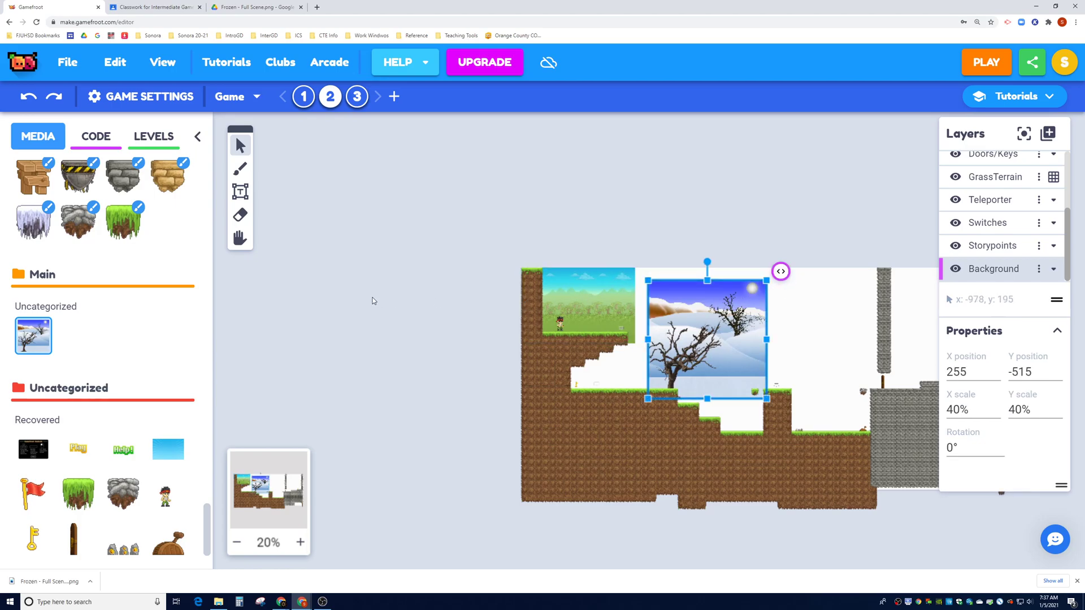
click(104, 148)
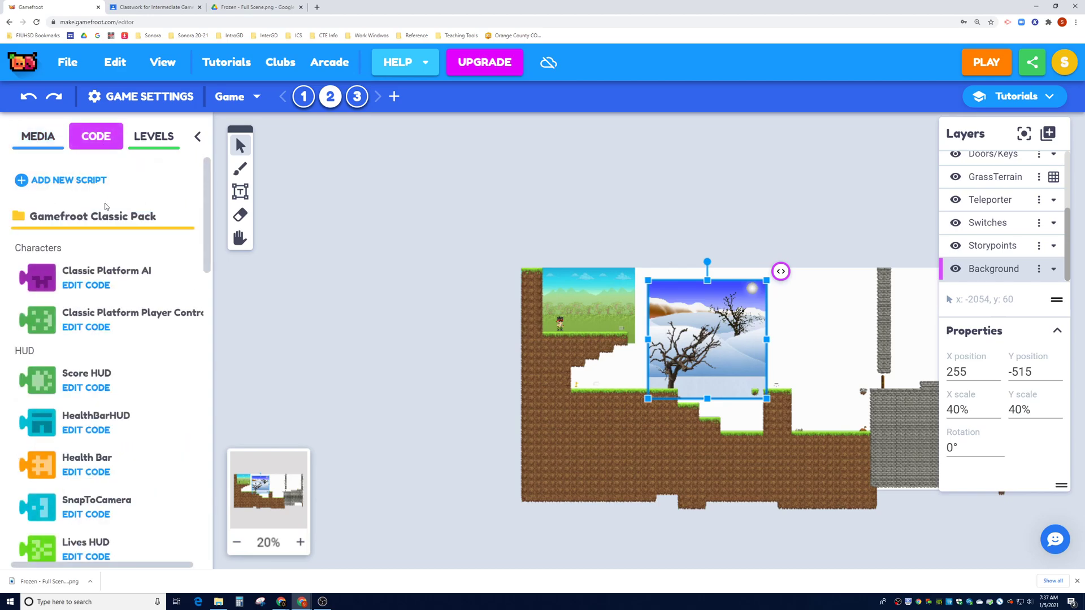
Attach the Background script to the snowy Frozen image
scroll(116, 323, down, 7)
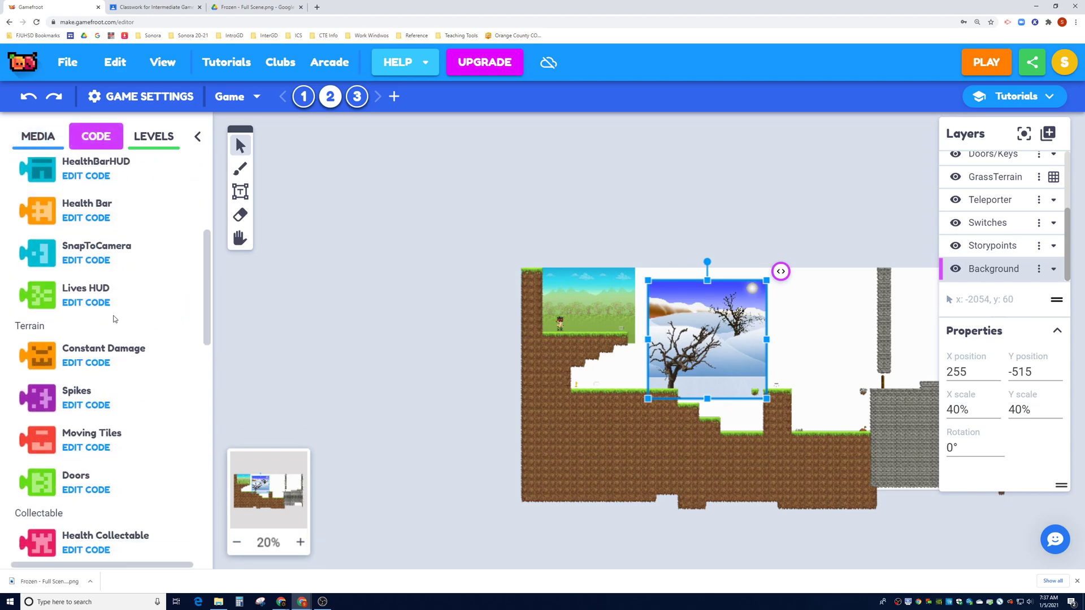
scroll(120, 323, down, 5)
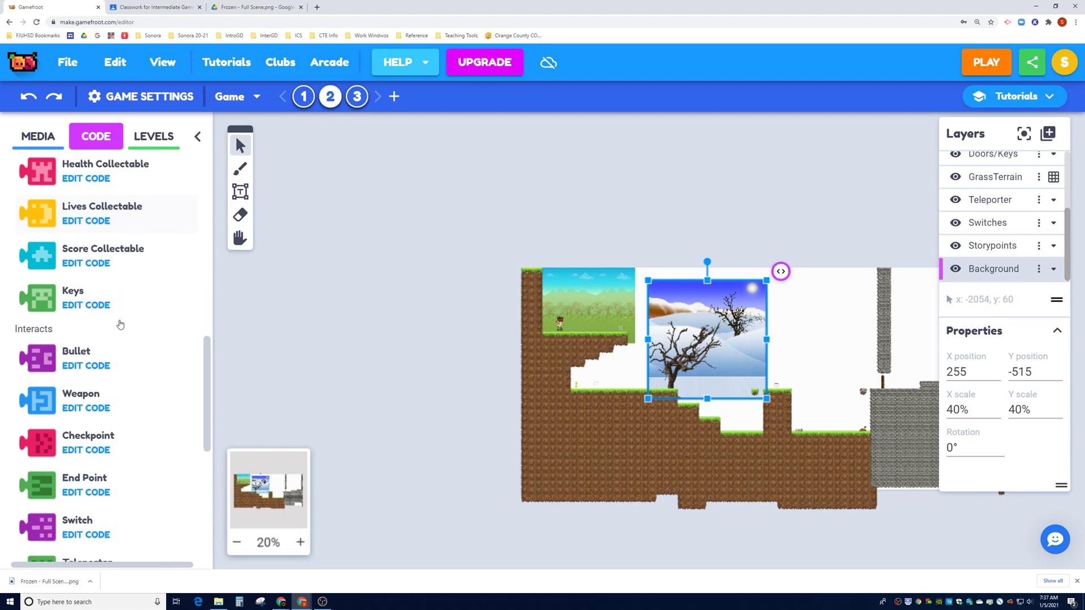
scroll(120, 324, down, 6)
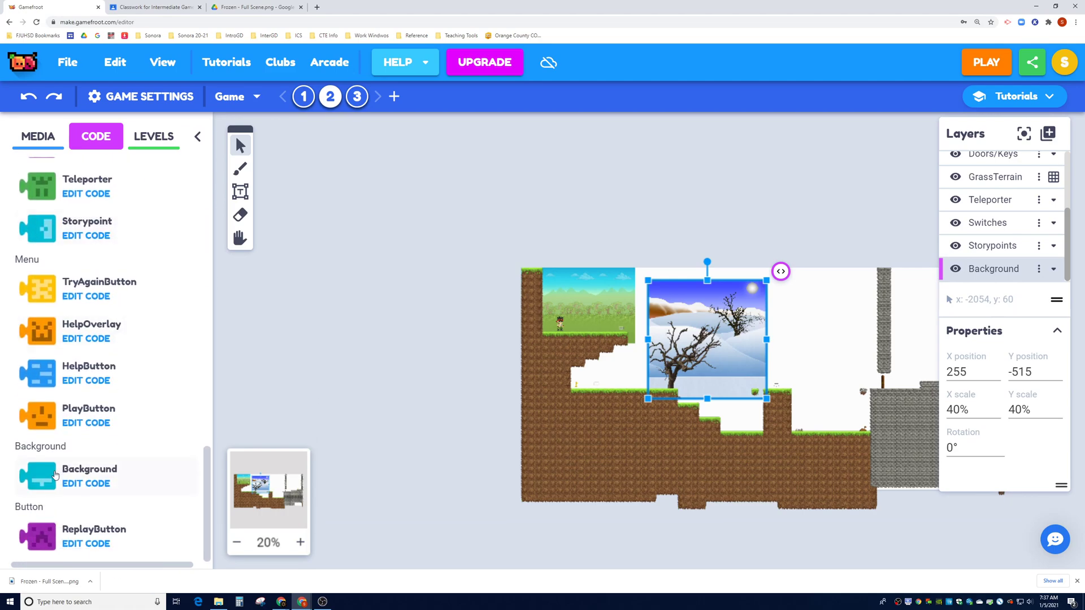
click(55, 475)
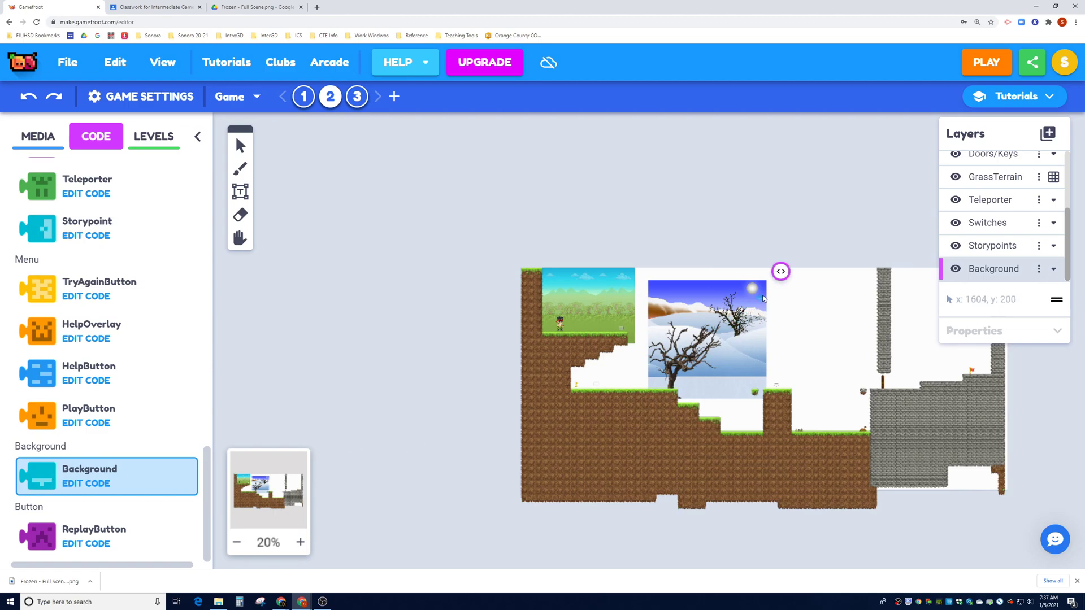
click(723, 308)
Delete the green grass background image from the level
click(613, 288)
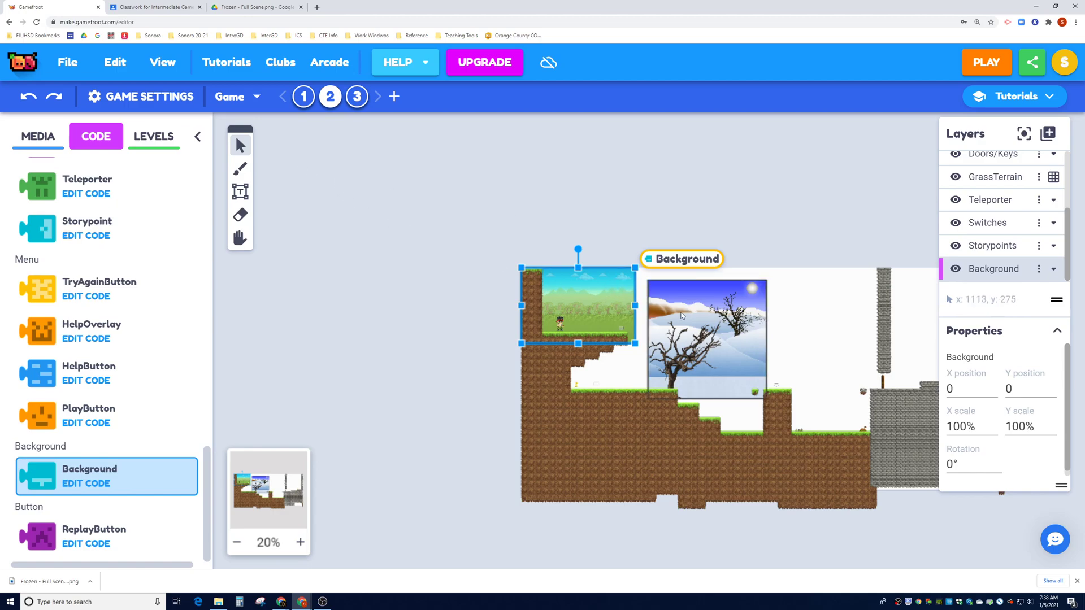
click(602, 299)
key(Delete)
Move the snowy image to the level's top-left (-591, -590) and start a test play
click(697, 308)
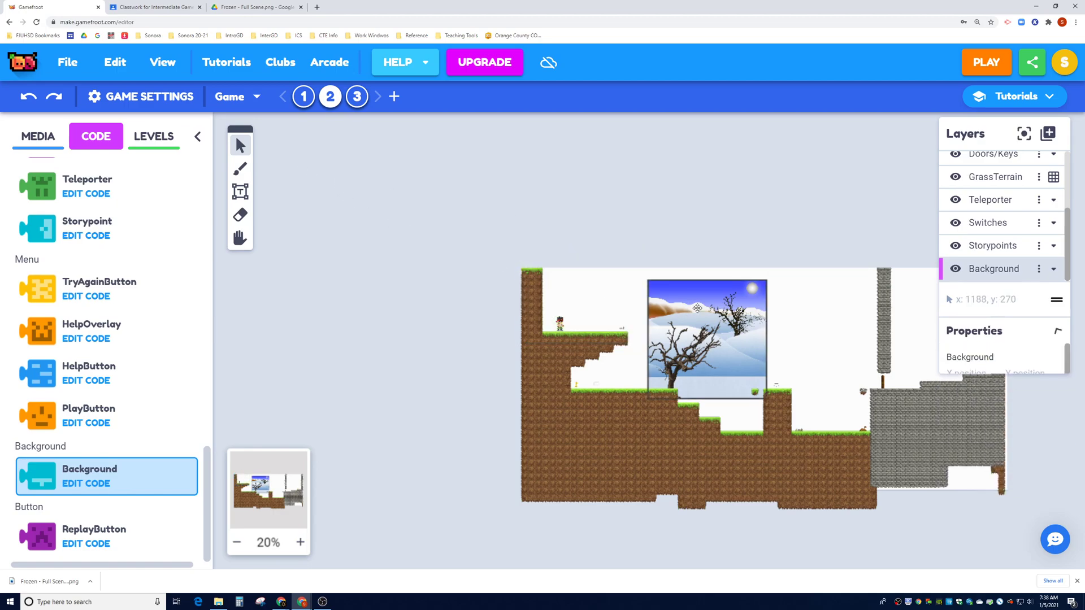
drag(697, 308, 593, 303)
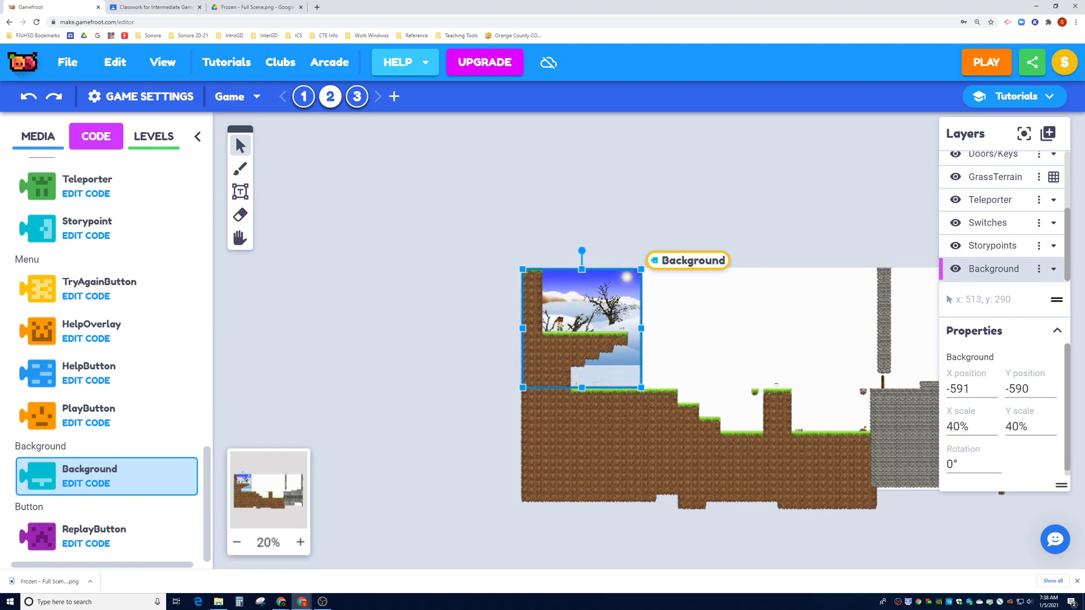
click(987, 61)
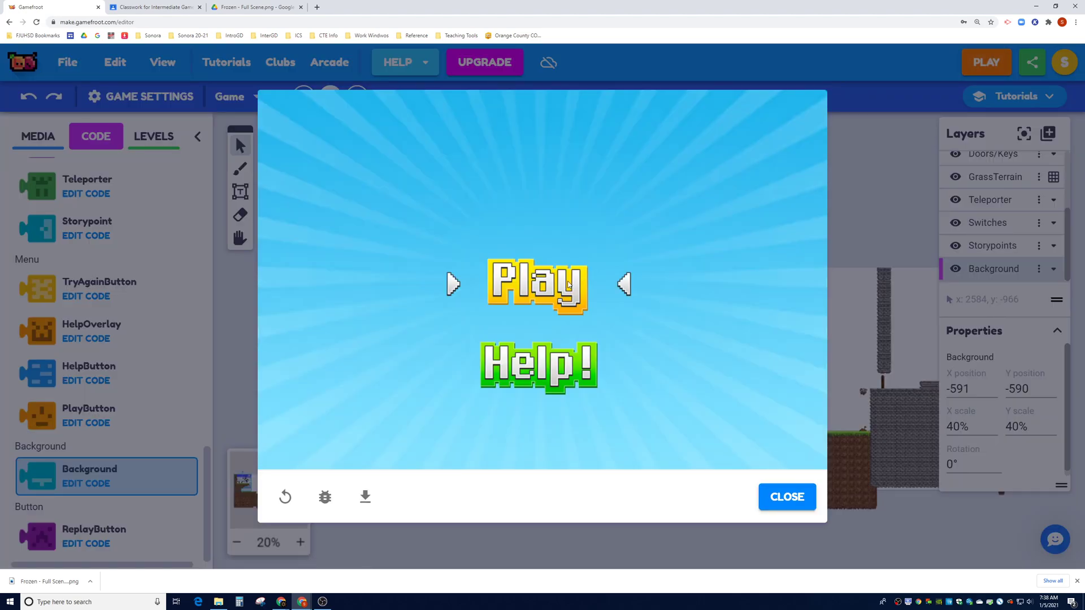
Play the level, running and jumping the character left and right, then close the preview
click(569, 284)
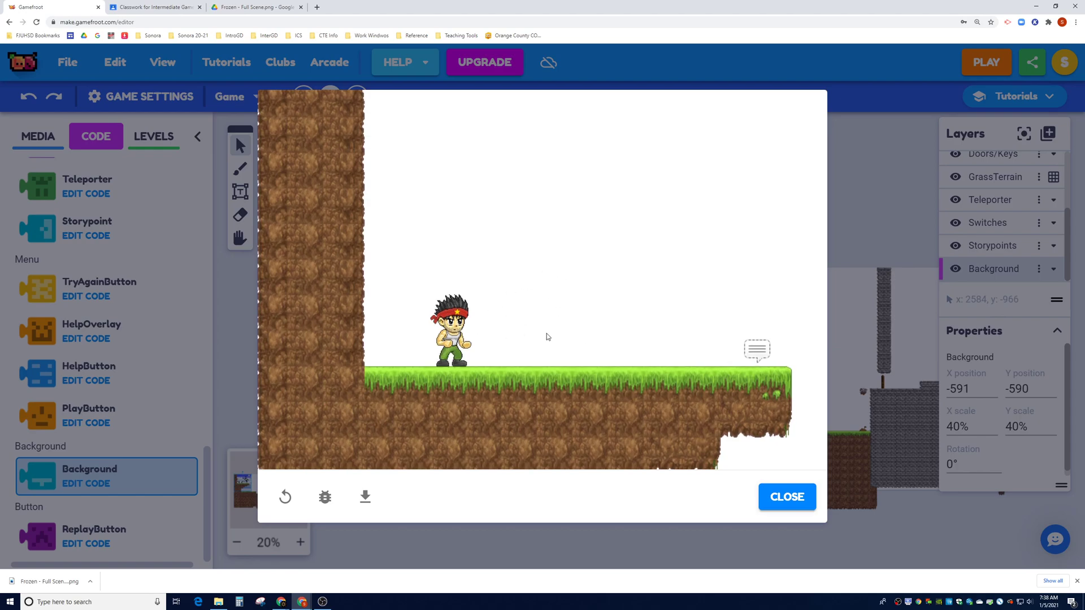
key(Right)
key(Up)
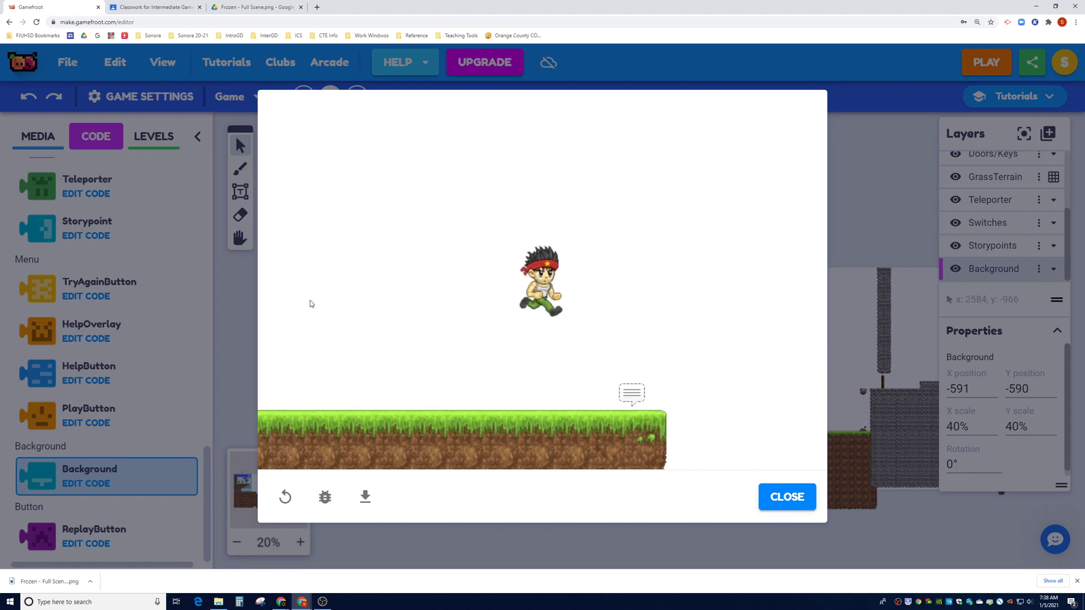
key(Right)
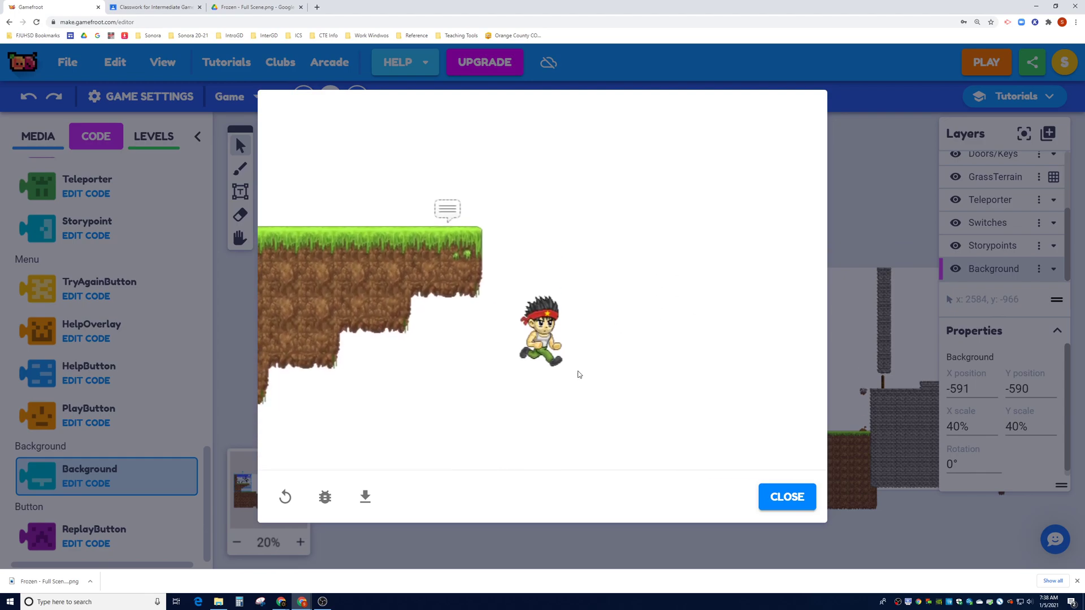
key(Right)
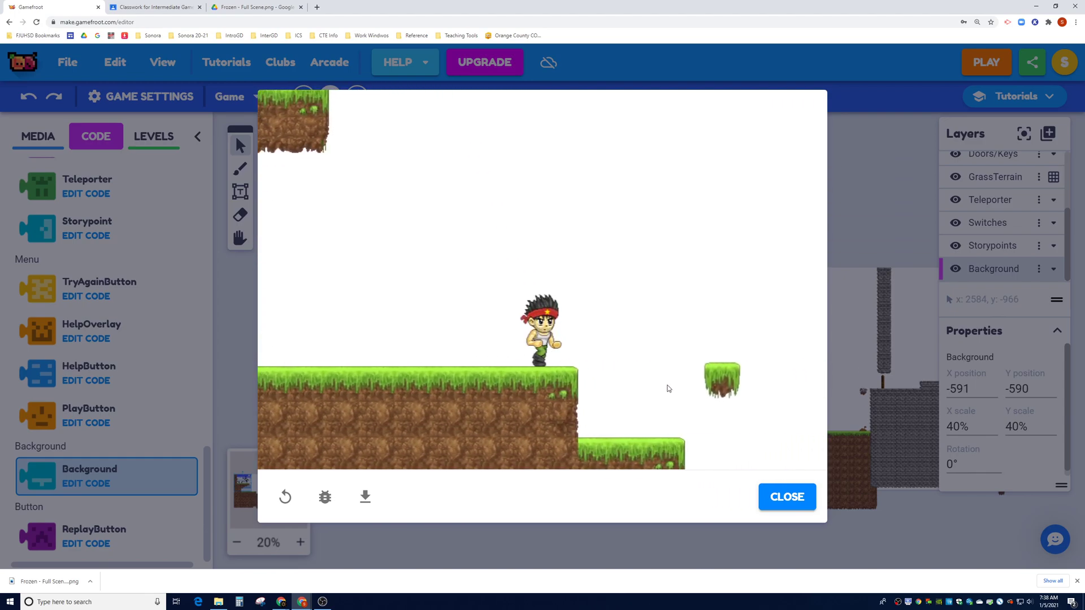
key(Left)
key(Up)
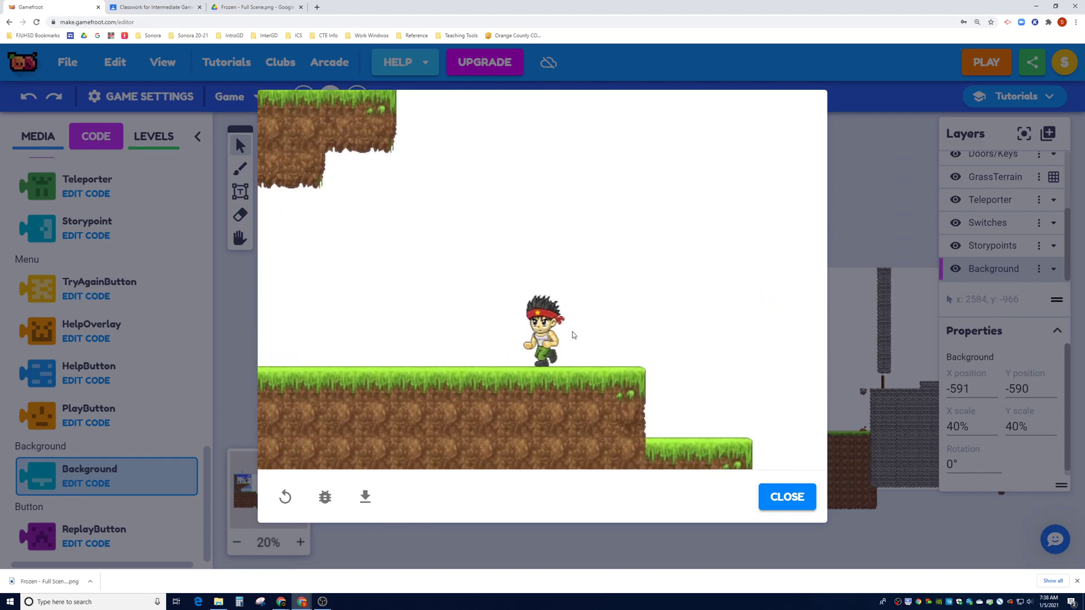
key(Up)
click(780, 499)
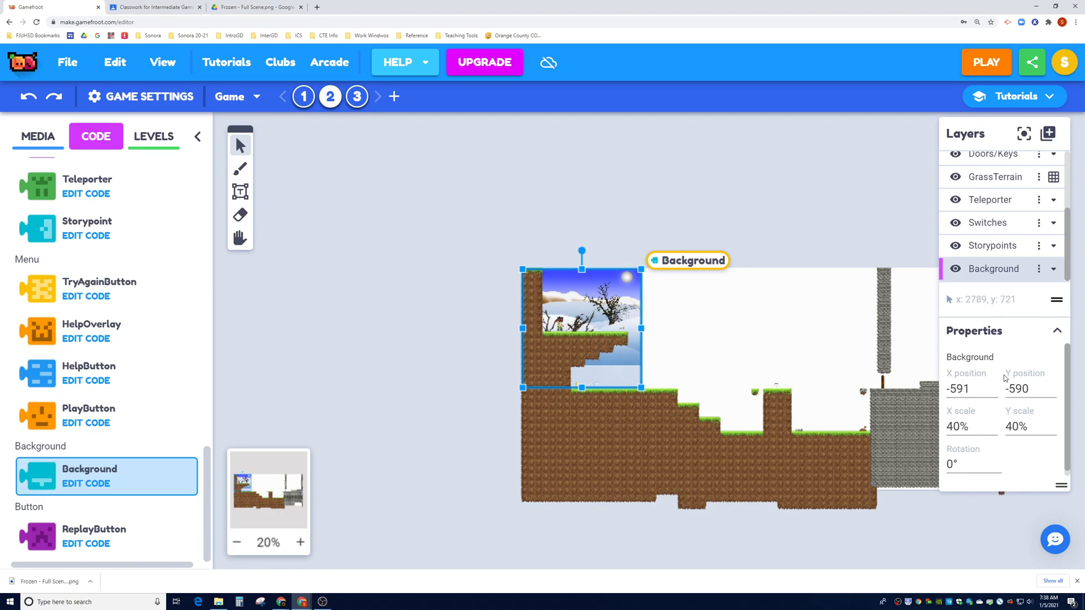
Set the Background object's X position to 0 and Y position to 0
double_click(985, 388)
text(0)
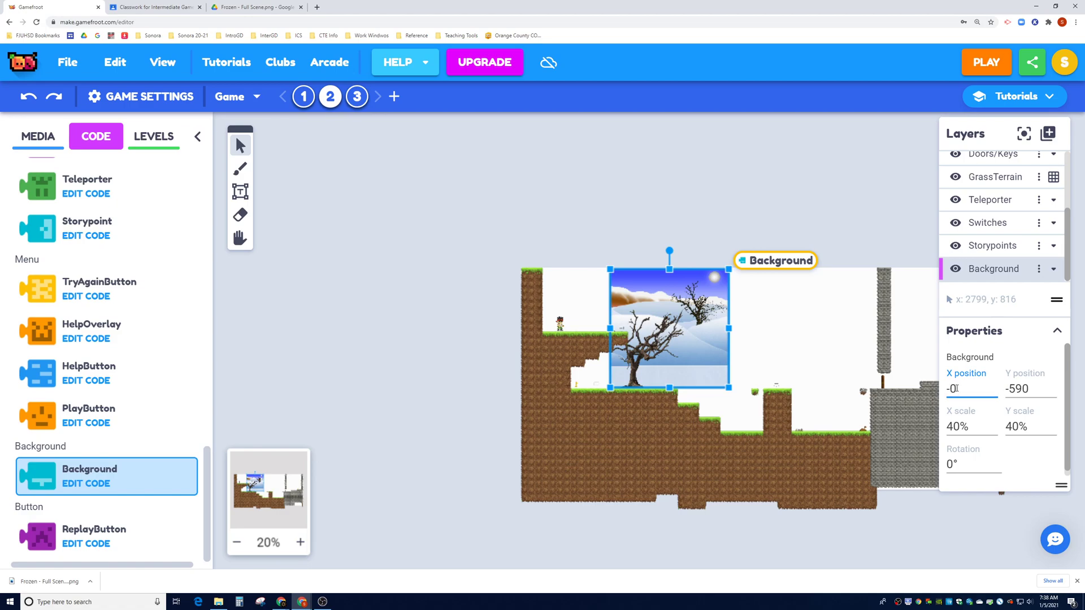
double_click(1020, 388)
text(00)
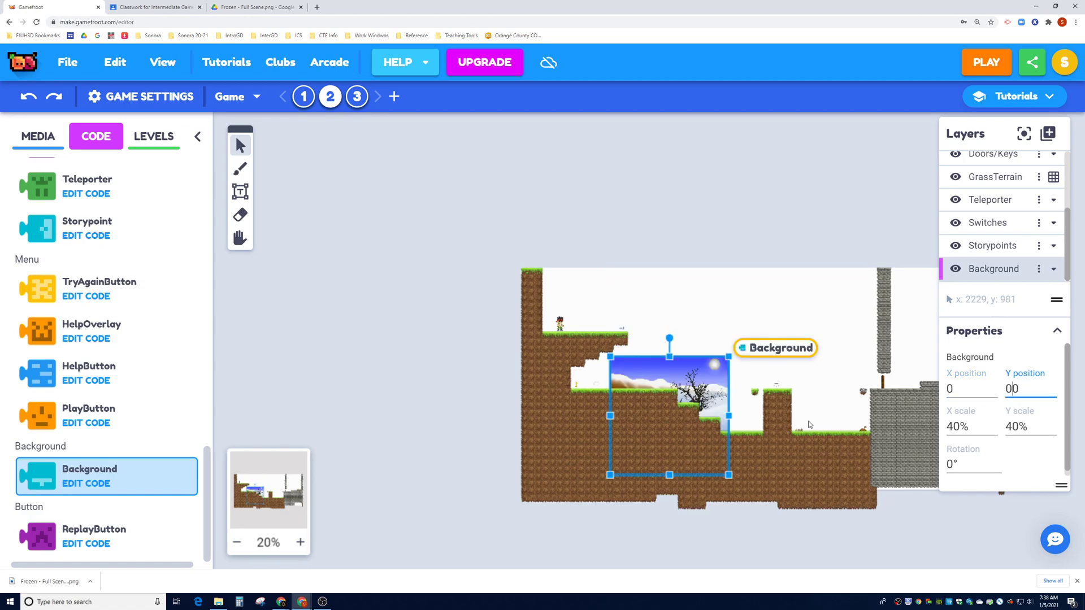
key(BackSpace)
click(973, 75)
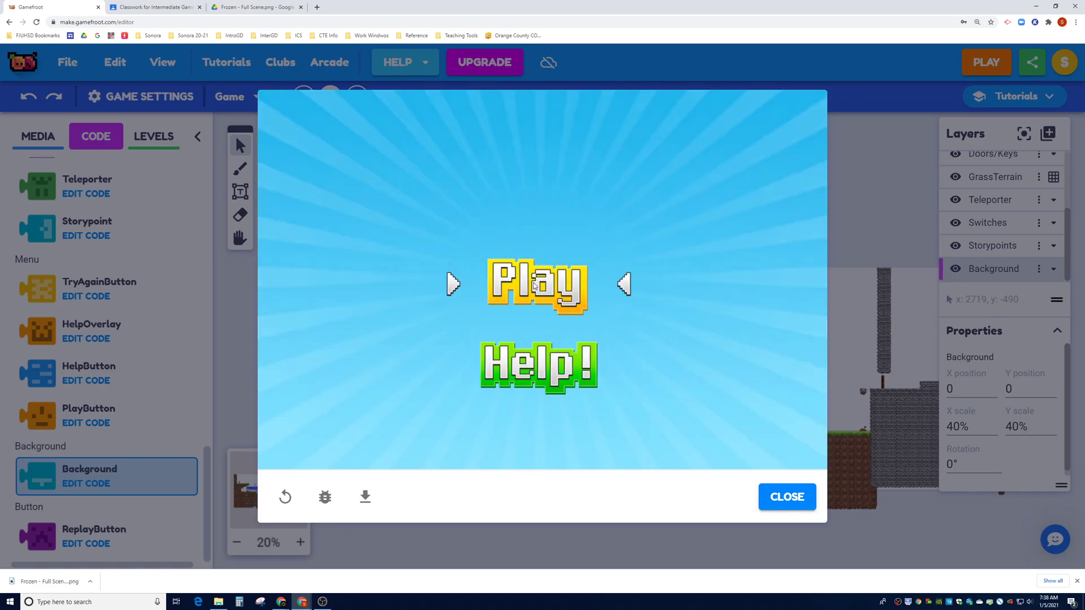
click(579, 302)
key(Right)
key(Up)
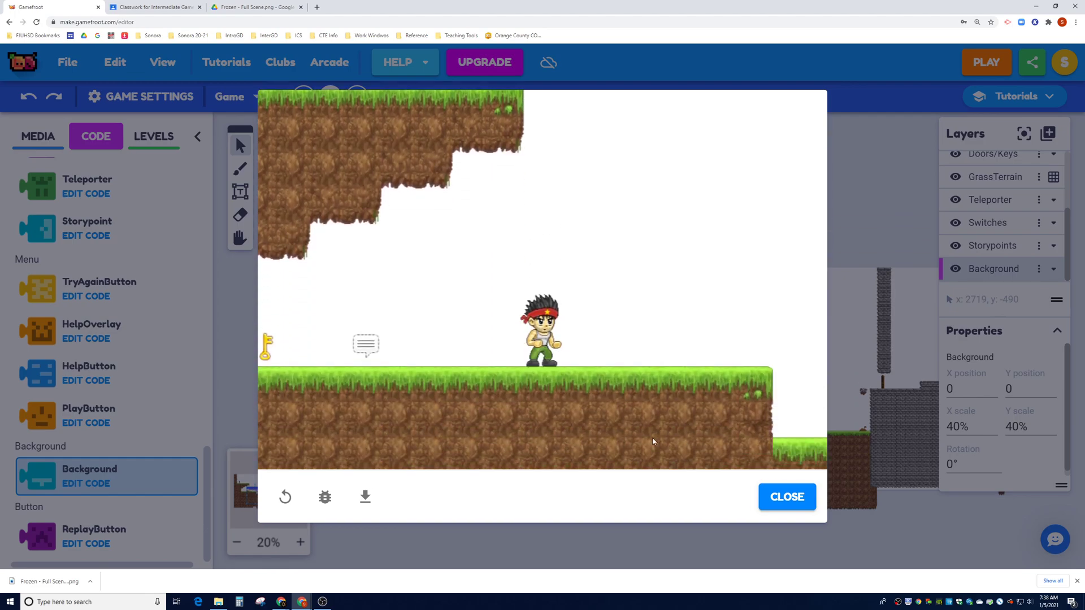
click(769, 496)
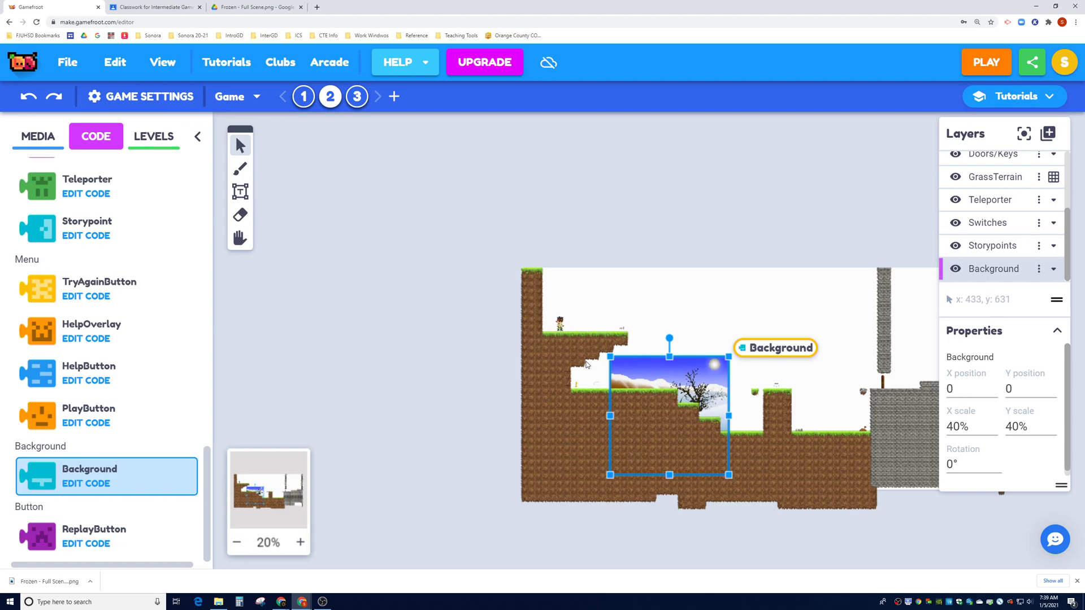
Remove the Background script and drag the image back to the top-left at -600, -591
right_click(764, 353)
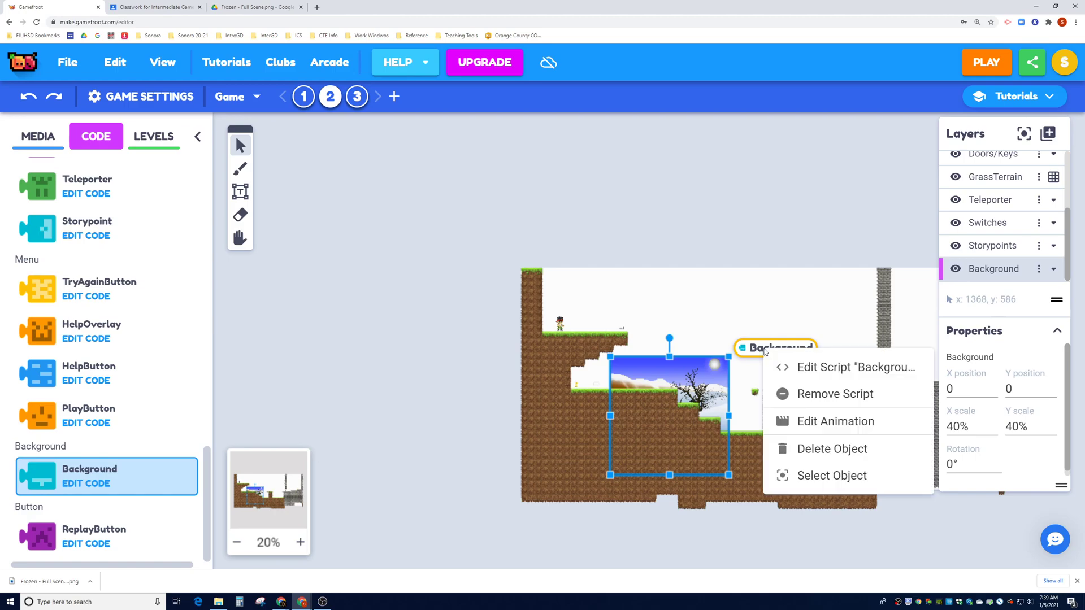
click(807, 395)
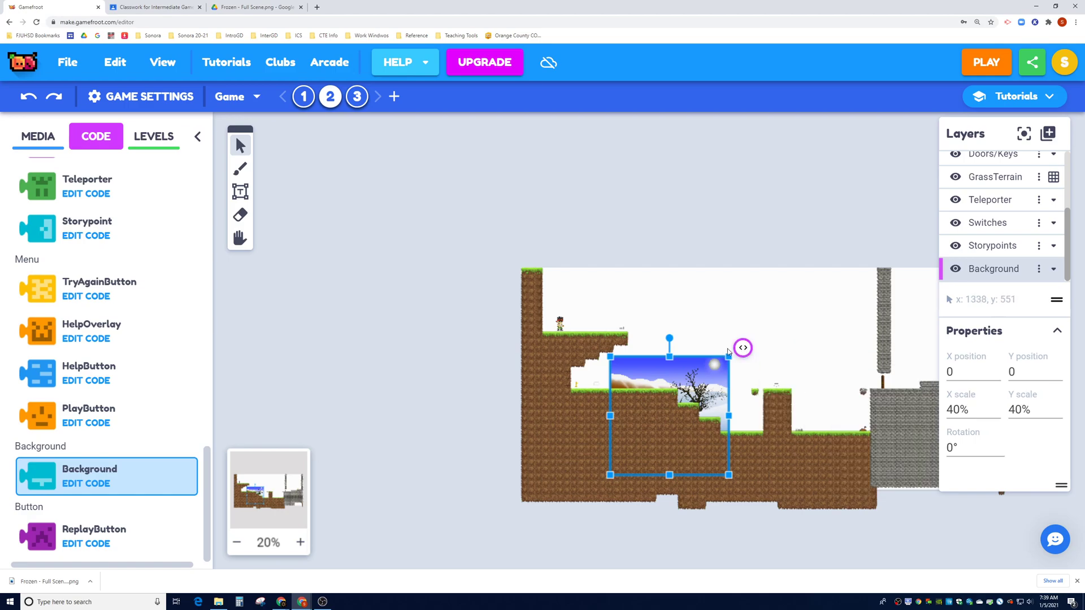
drag(656, 370, 567, 283)
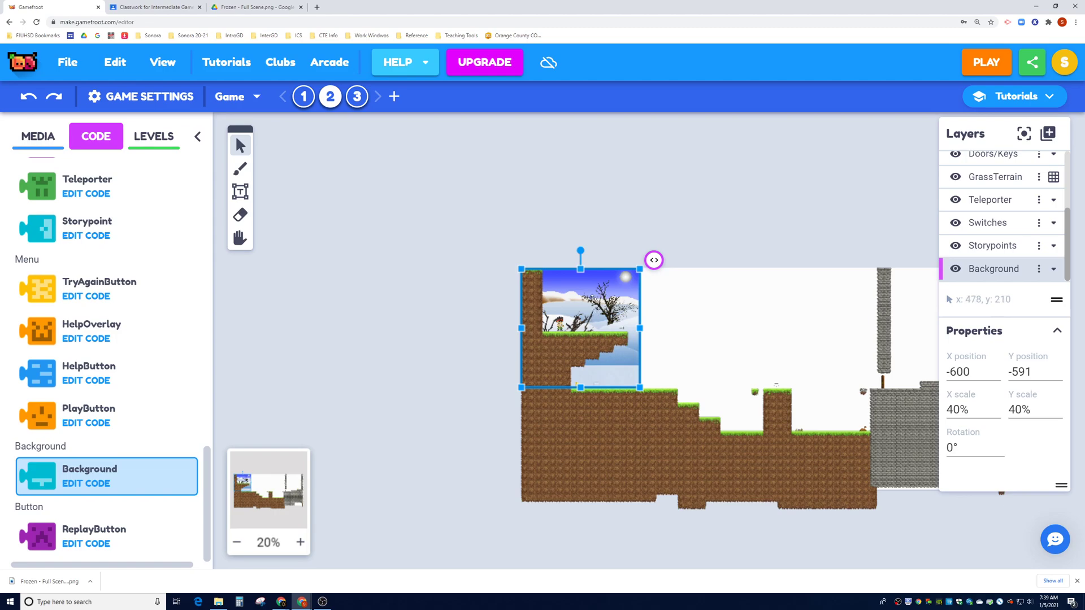
Add a new empty script to the background, then open the myBackground Script doc from Classroom
click(653, 262)
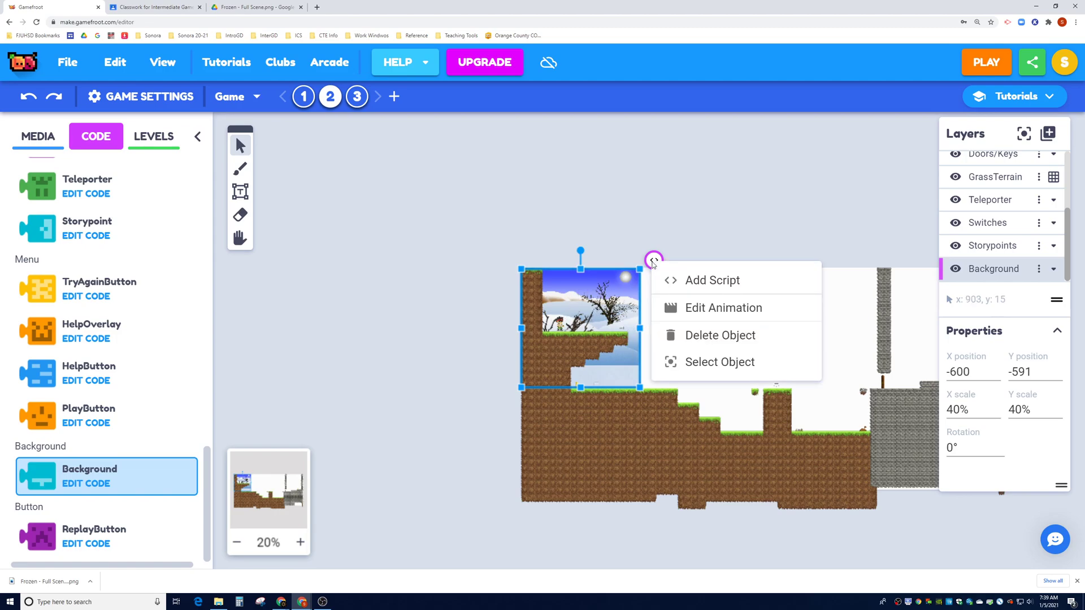
click(714, 281)
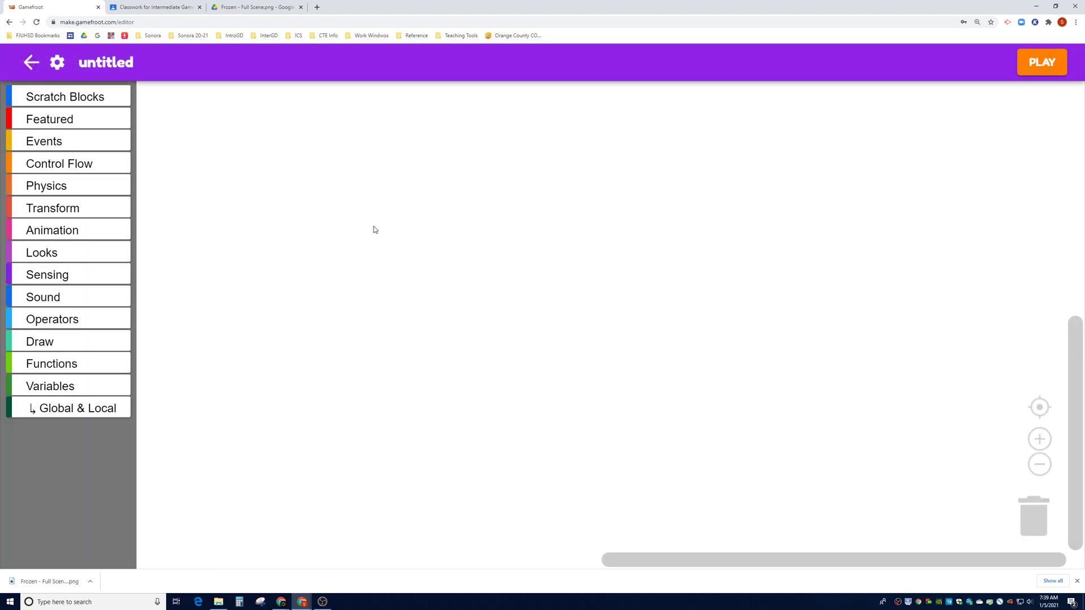
click(159, 11)
click(23, 64)
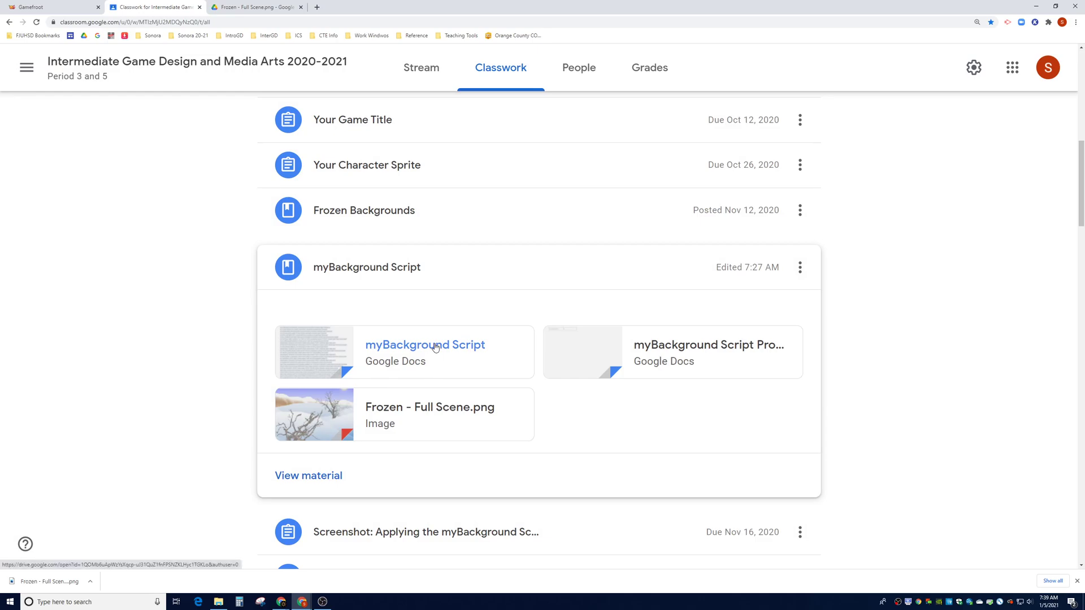
click(436, 347)
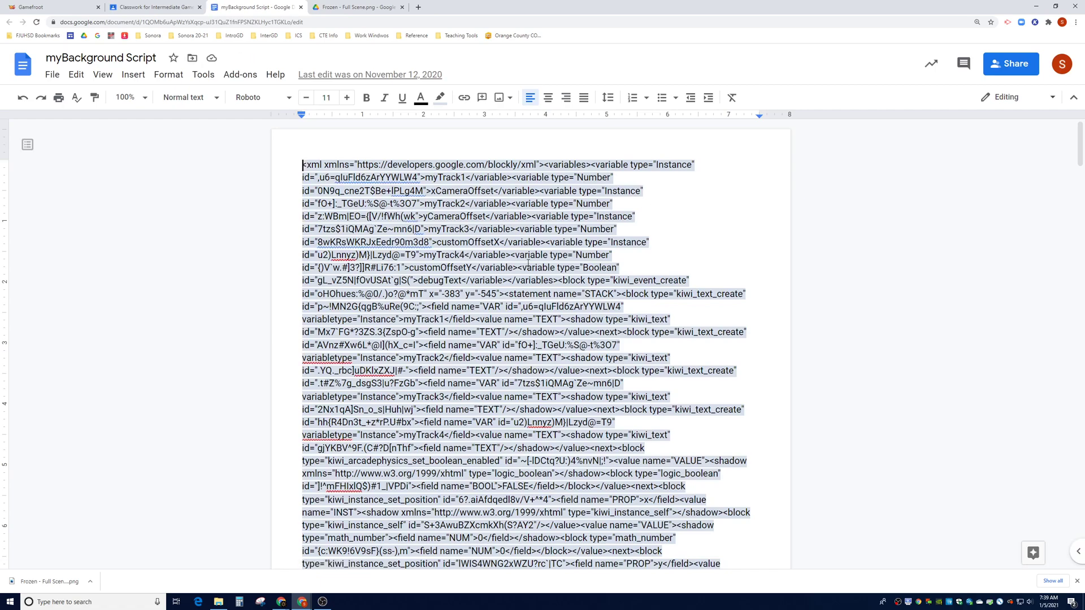
Select all of the myBackground Script Blockly XML and copy it
key(ctrl+a)
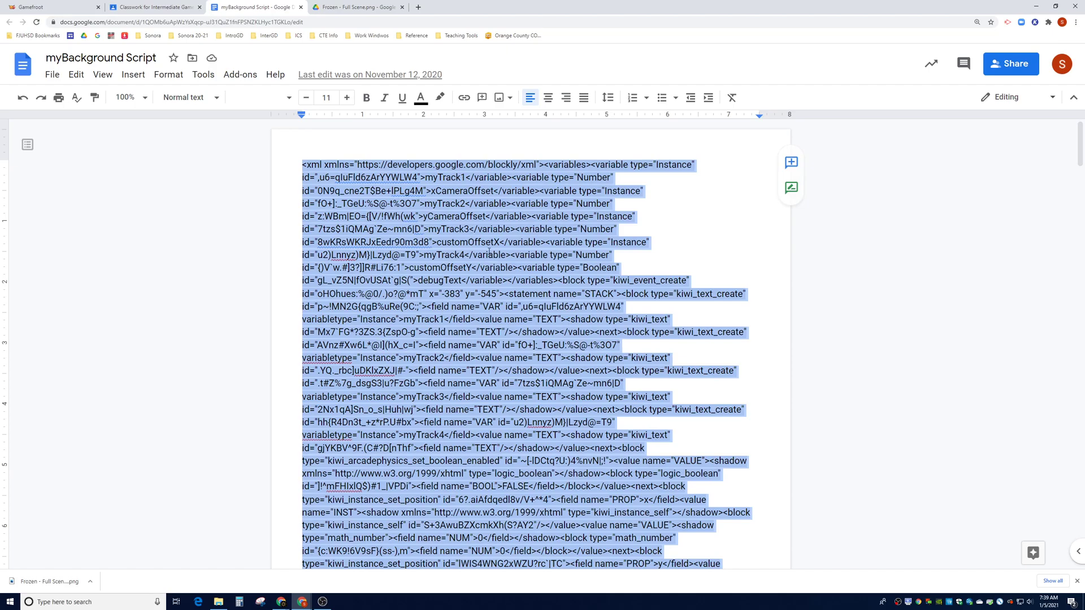
right_click(494, 244)
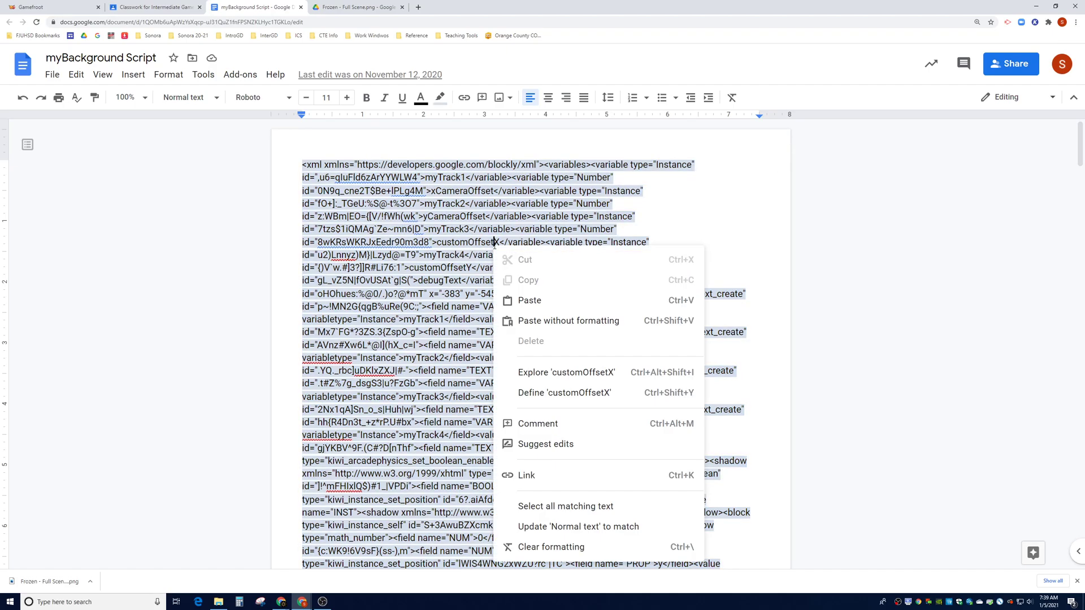
key(Escape)
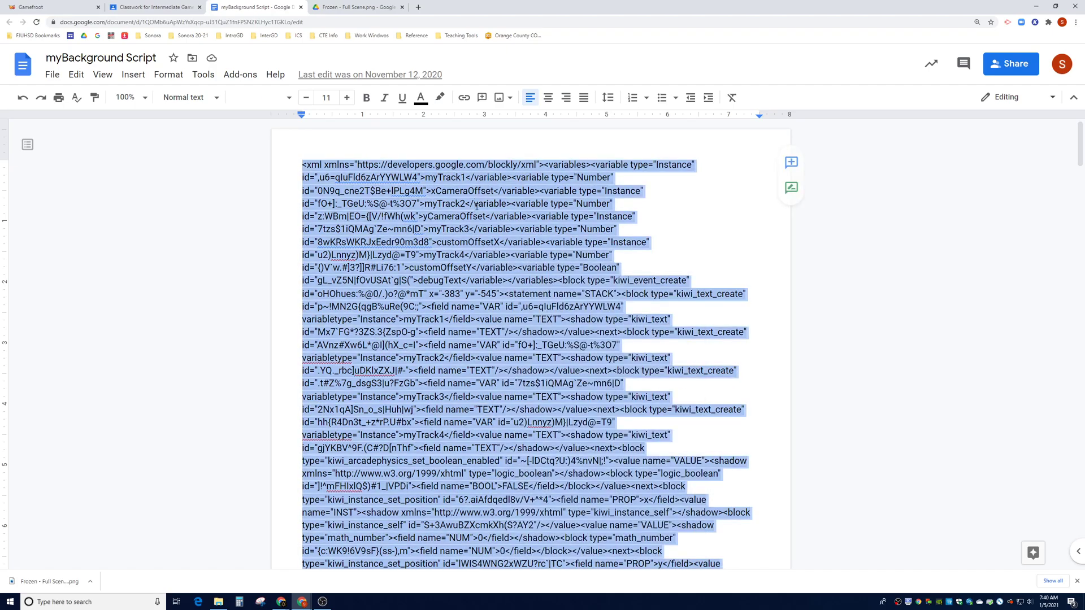
right_click(495, 222)
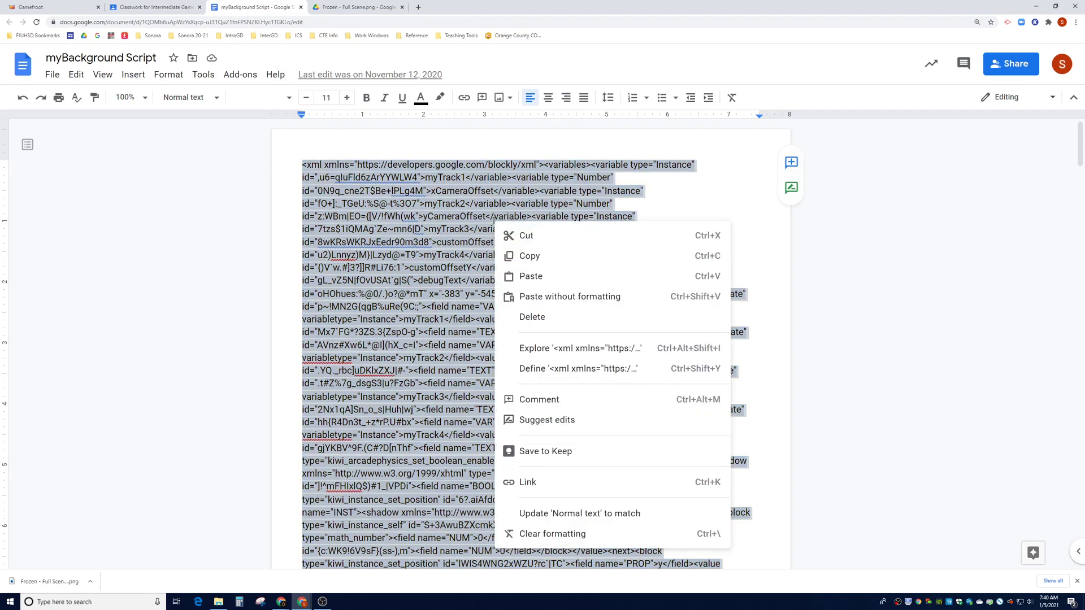
click(550, 256)
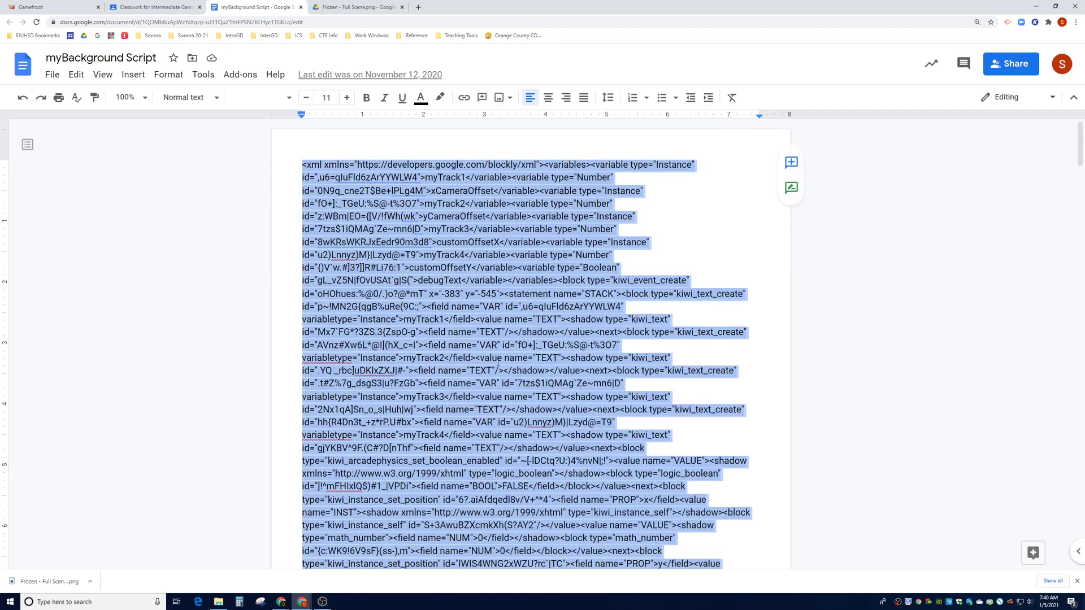
Paste the copied myBackground XML into Gamefroot's Import a Script dialog
click(64, 7)
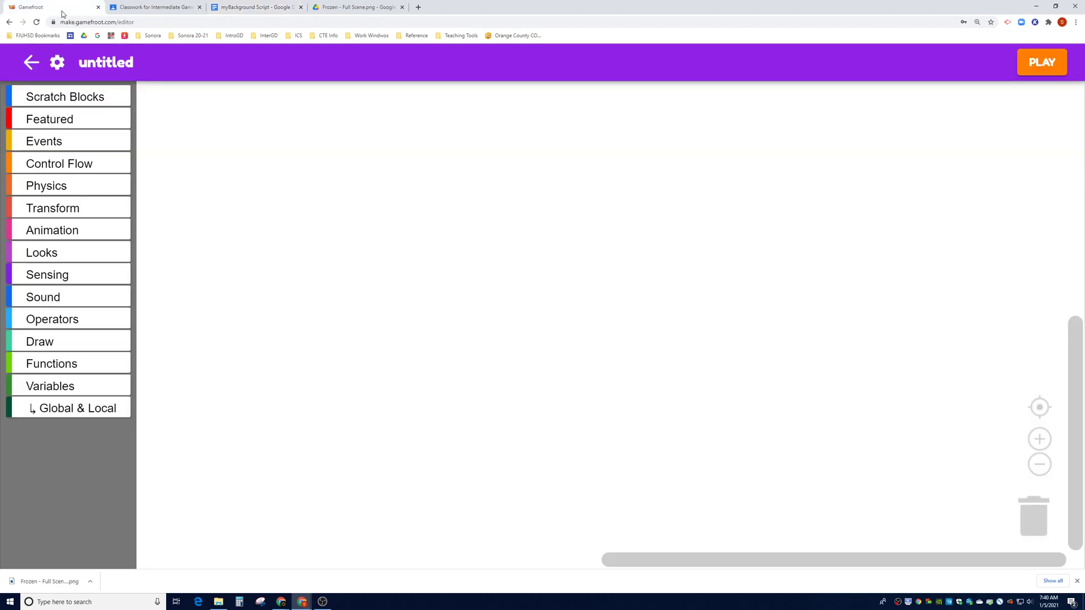
click(57, 64)
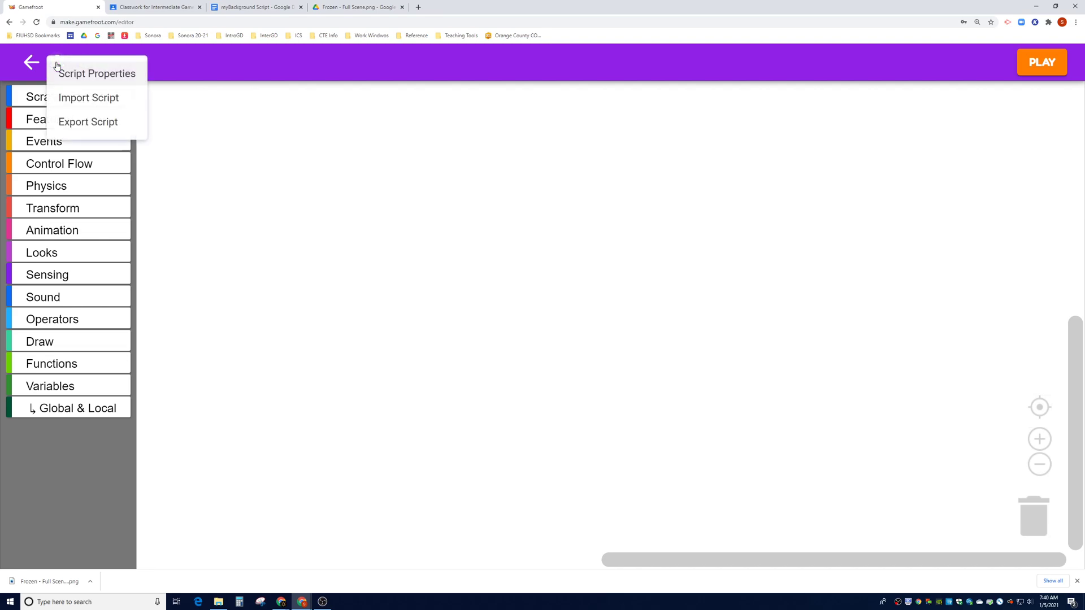
click(94, 98)
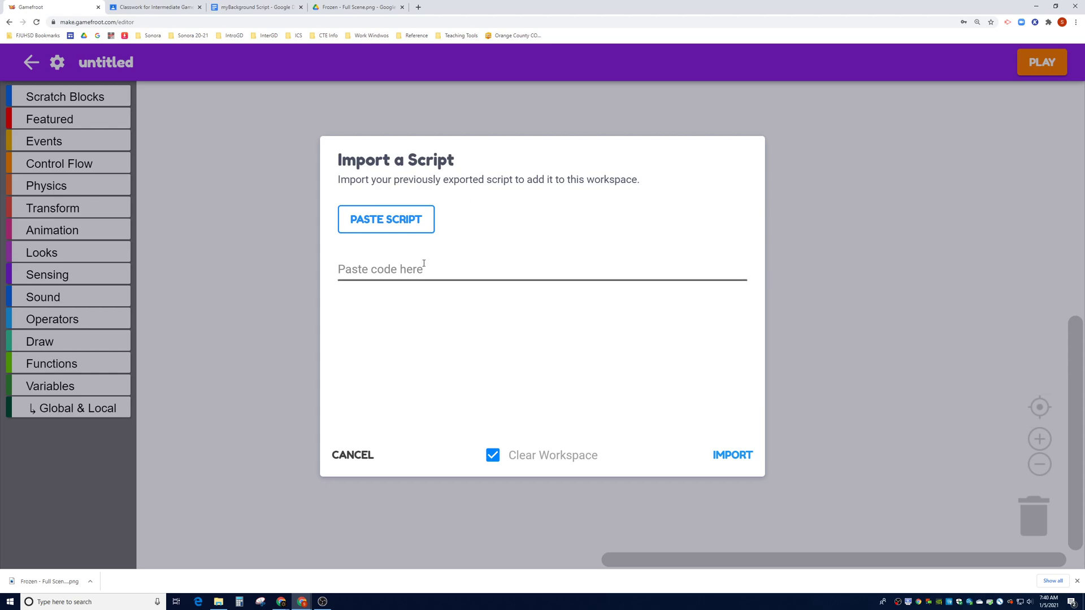
click(368, 269)
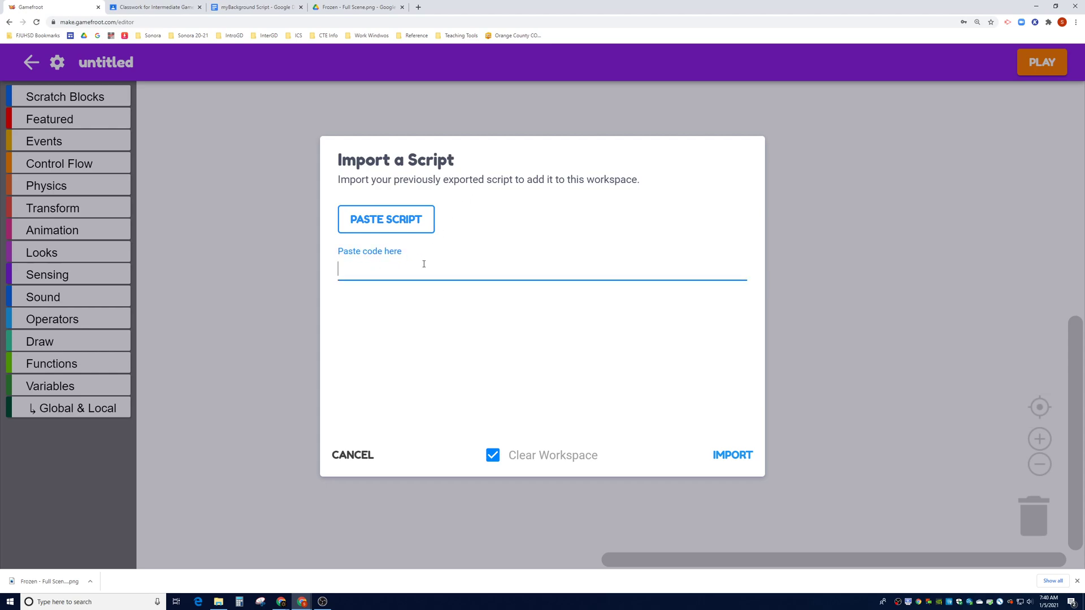
key(ctrl+v)
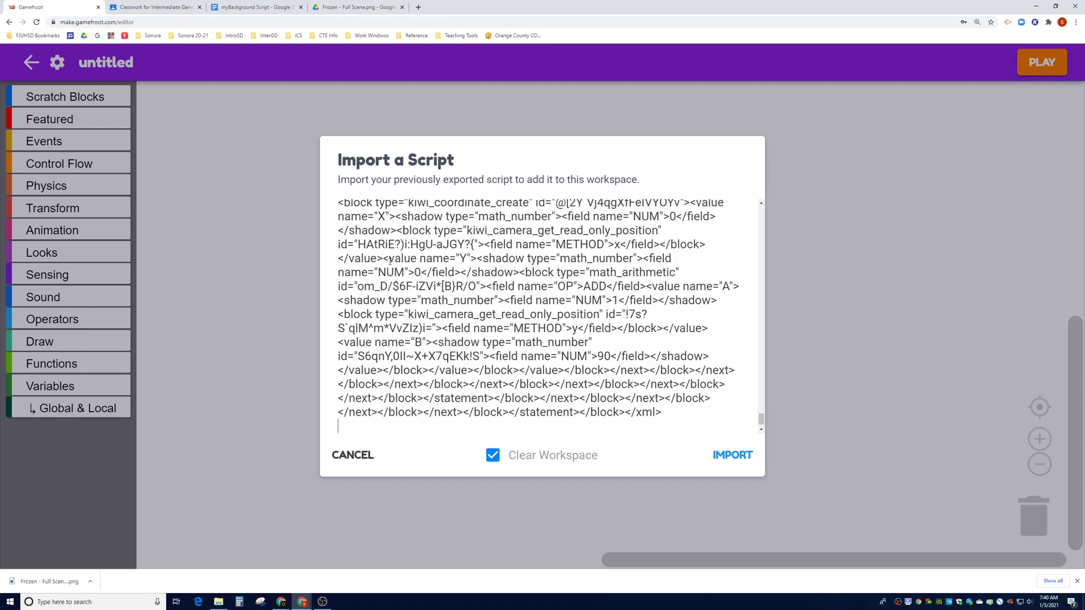
scroll(467, 287, up, 5)
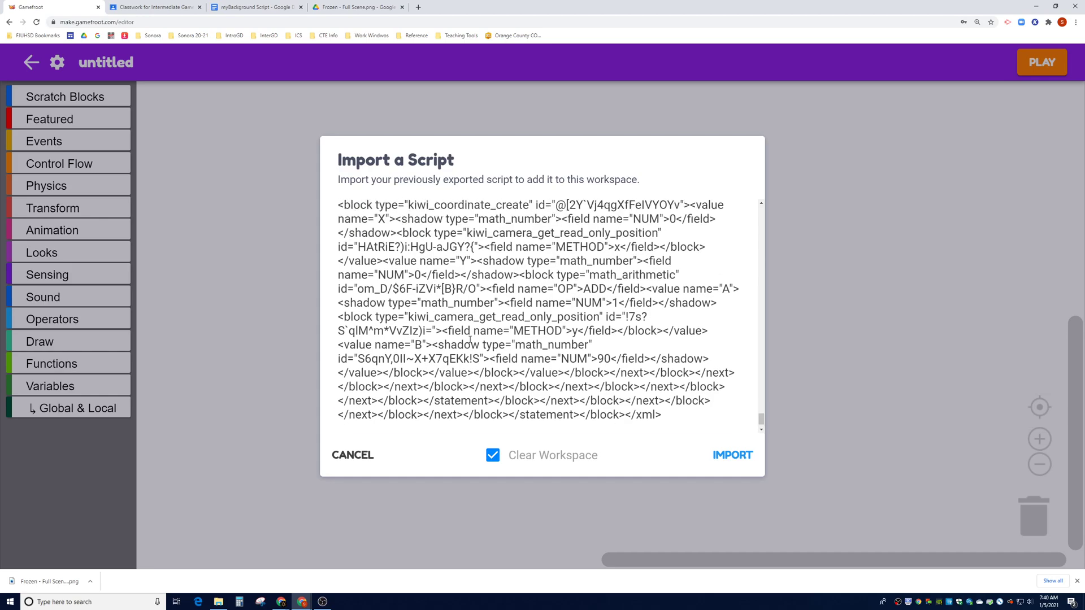
scroll(472, 323, up, 3)
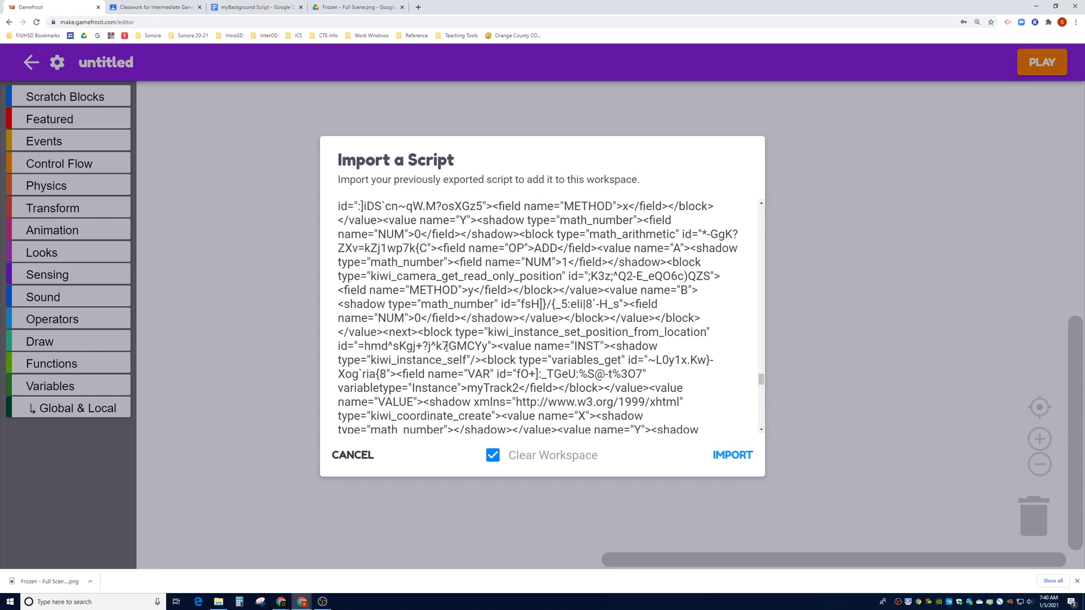
scroll(447, 360, down, 3)
Import the pasted blocks into the workspace and title the script myBackground
click(732, 456)
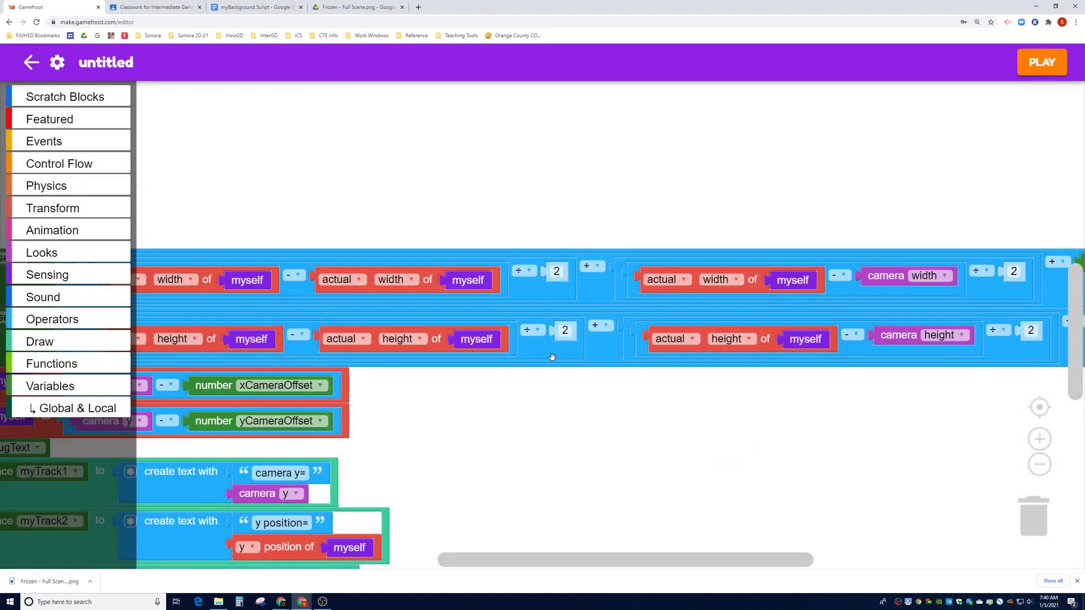
scroll(477, 430, down, 5)
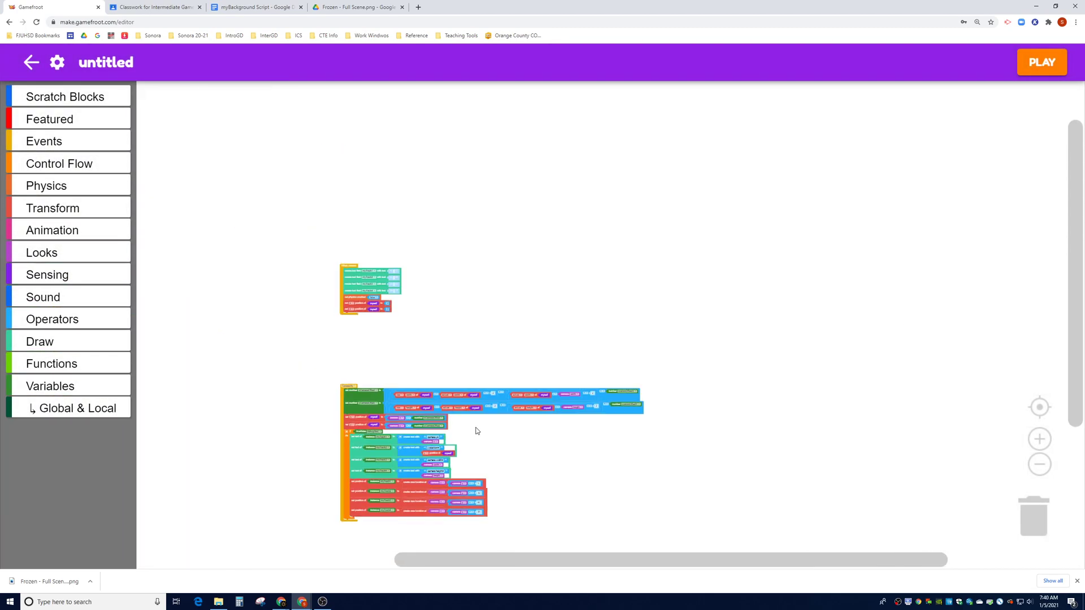
scroll(503, 242, up, 5)
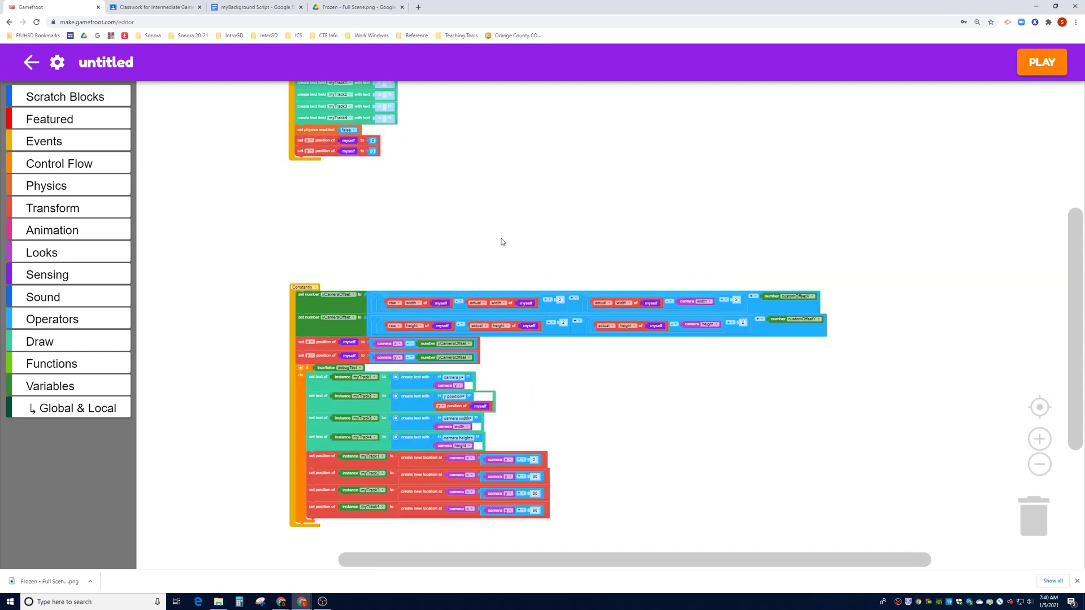
drag(485, 246, 477, 249)
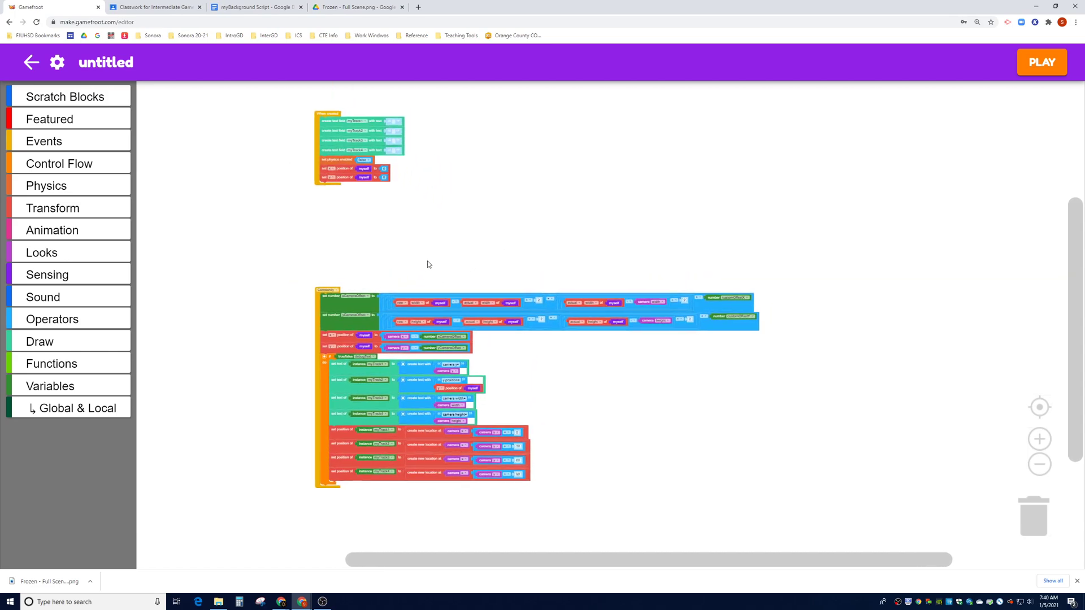
click(117, 63)
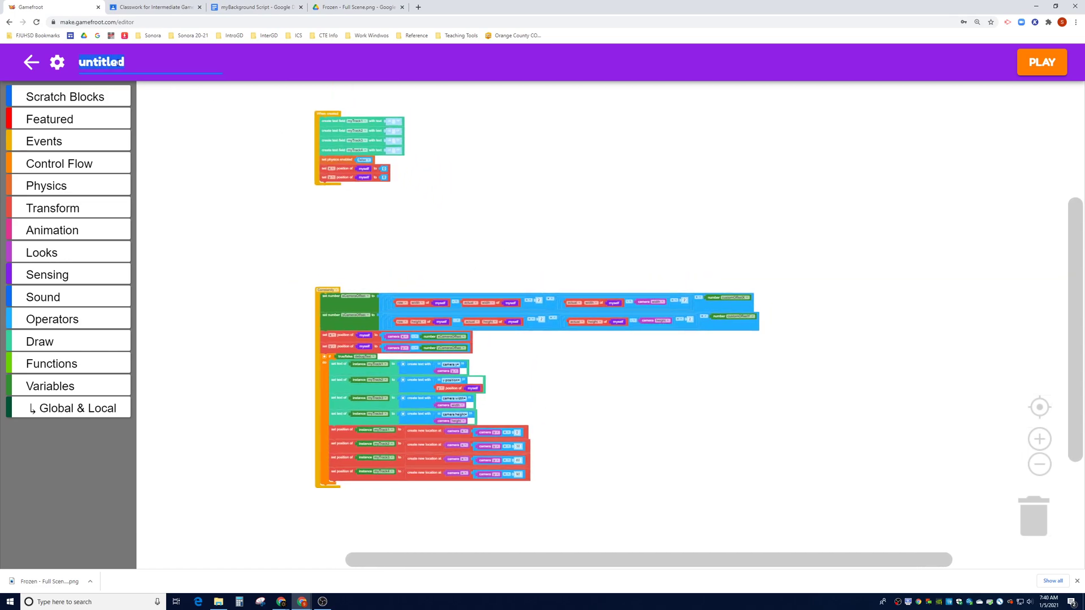
text(myBackgroundS)
key(BackSpace)
key(BackSpace)
key(BackSpace)
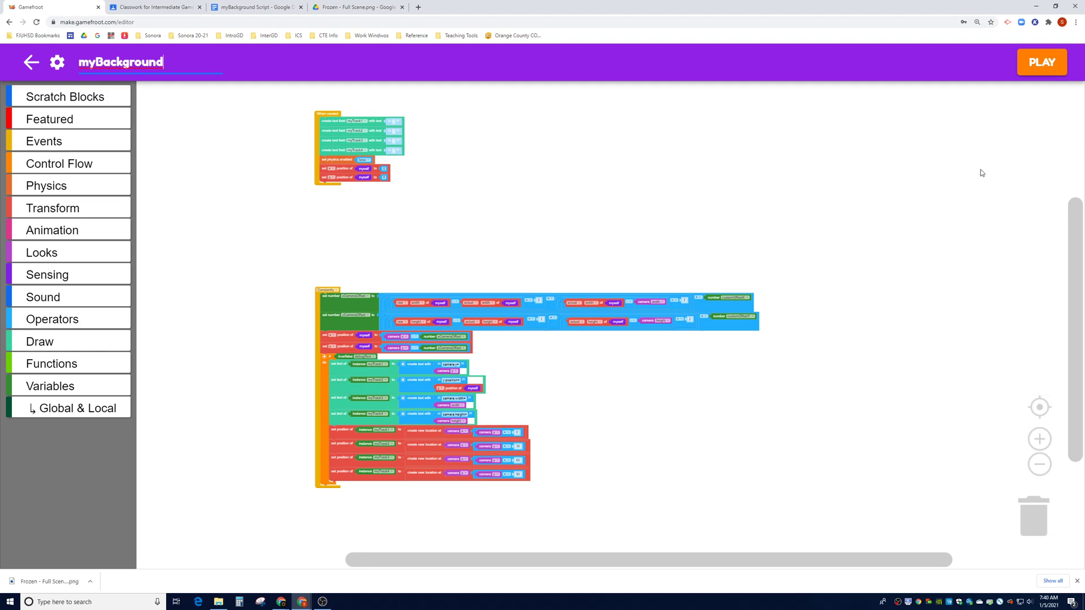
Save the script as myBackground and launch the game preview
click(1059, 61)
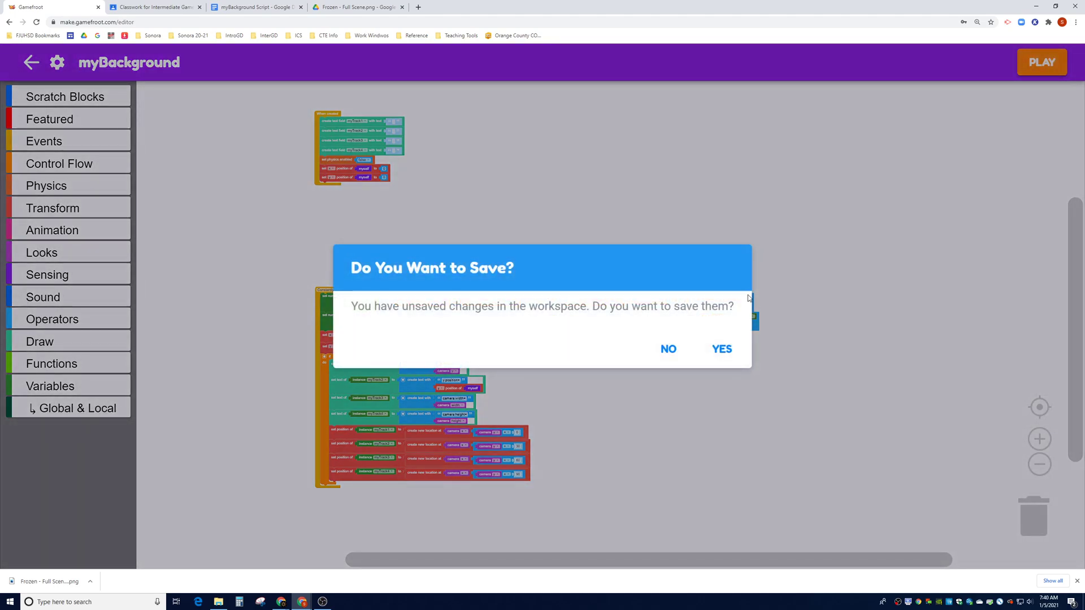
click(715, 351)
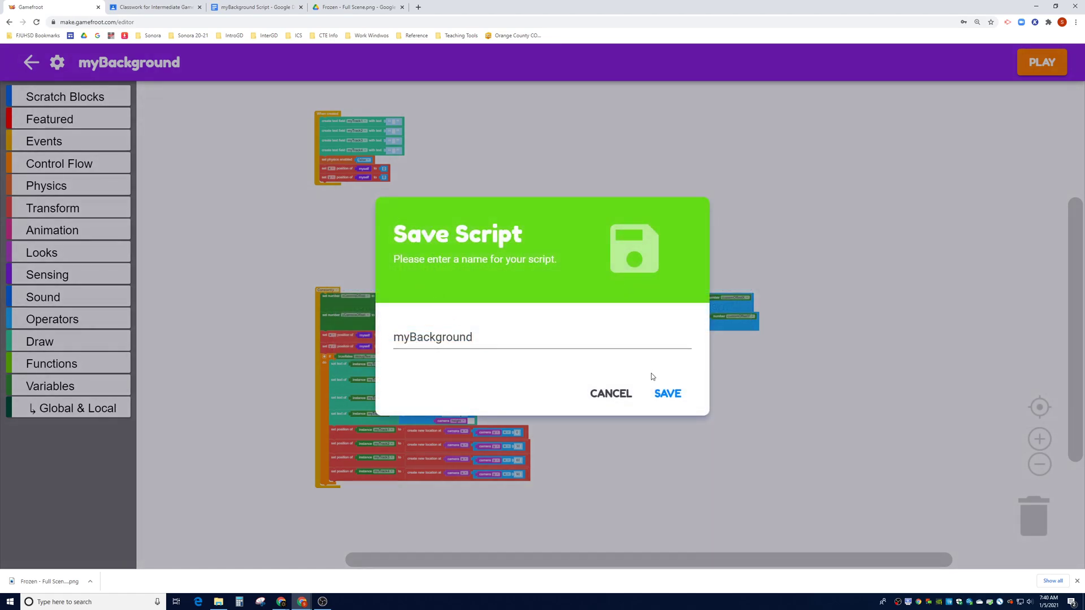
click(667, 394)
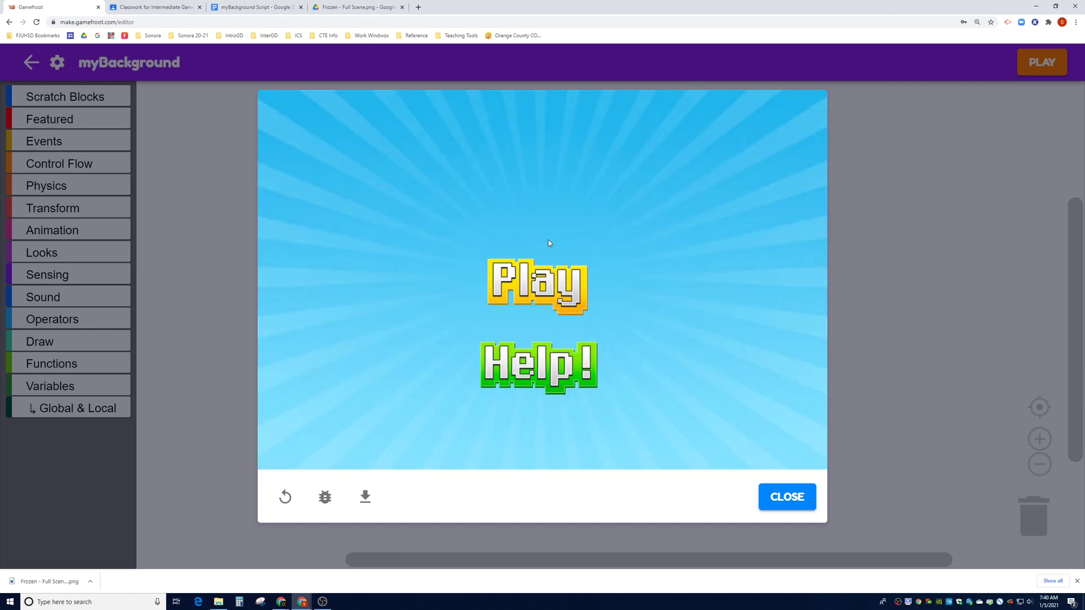
Play the level over the snowy backdrop, moving and jumping the character, then close the preview
click(530, 288)
key(Right)
key(Up)
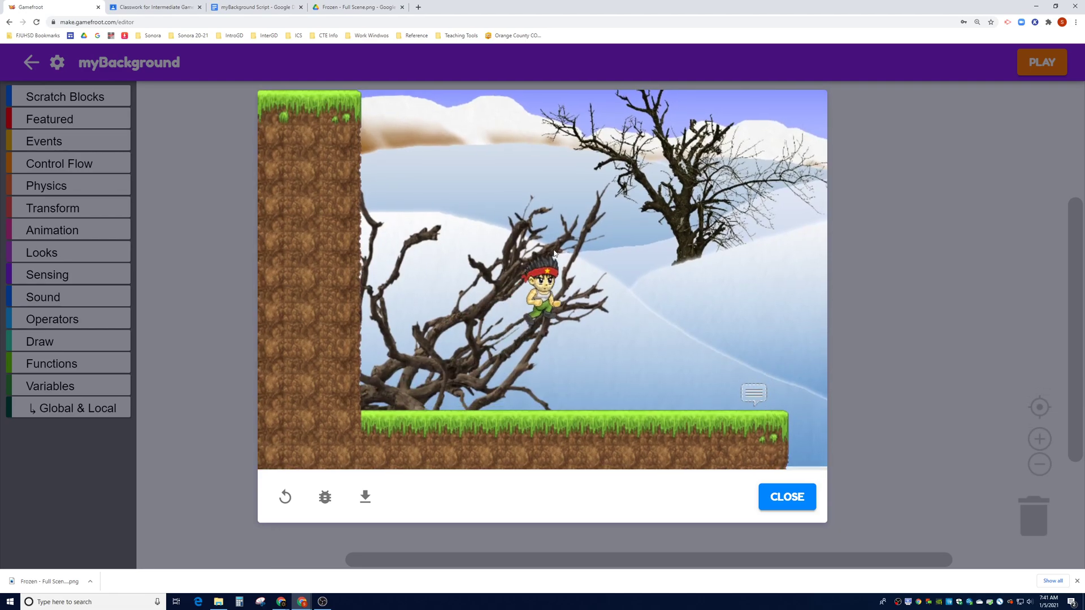
key(Left)
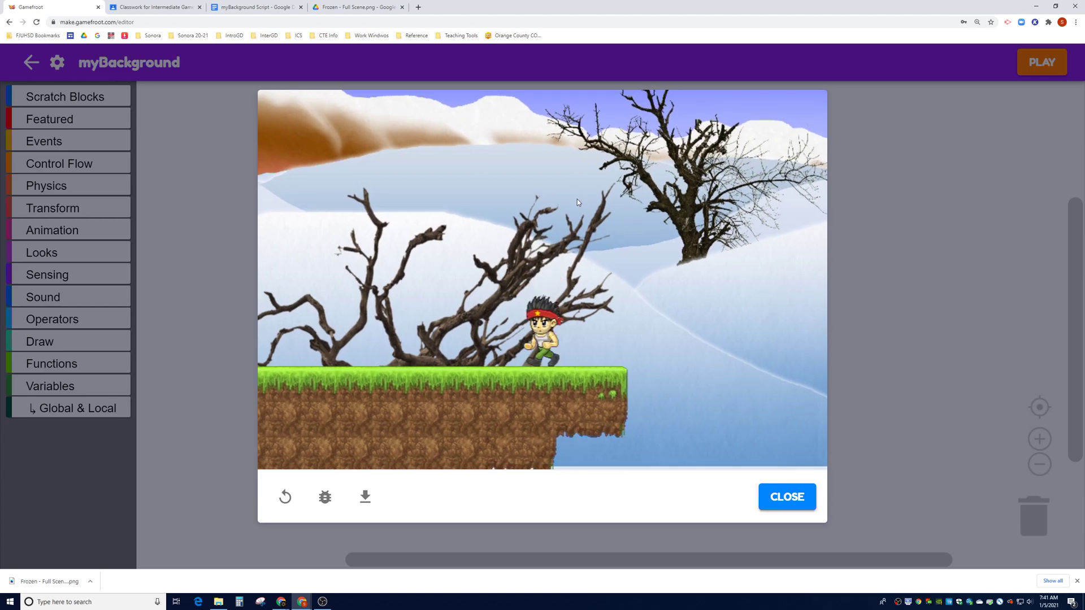
key(Up)
key(Right)
key(Up)
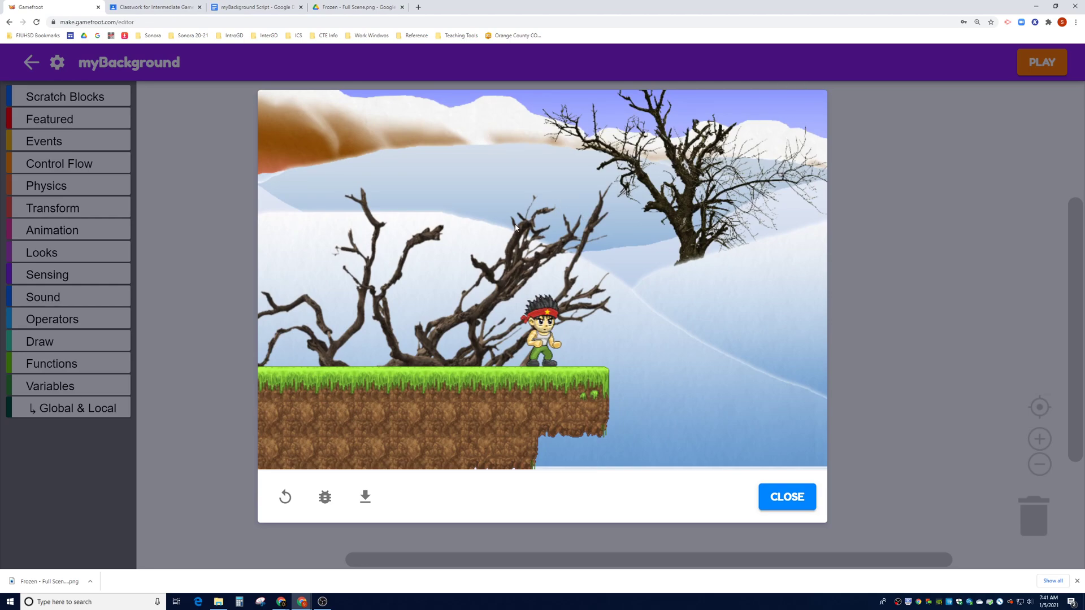
key(Up)
key(Up)
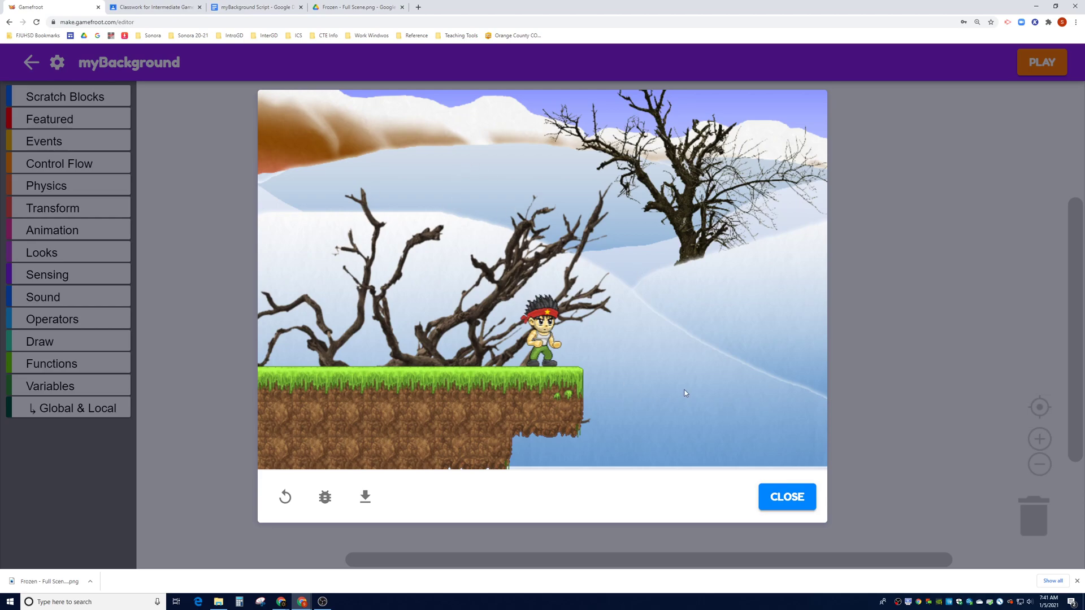
click(808, 499)
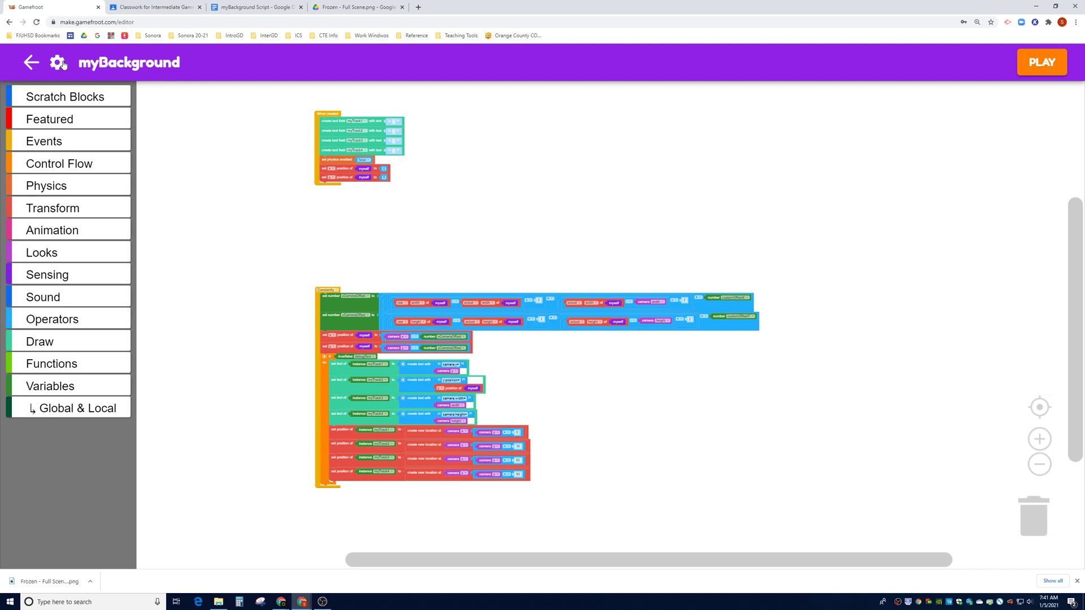
Open the myBackground Script Properties doc, review the customOffsetX row, and return to Gamefroot
click(169, 9)
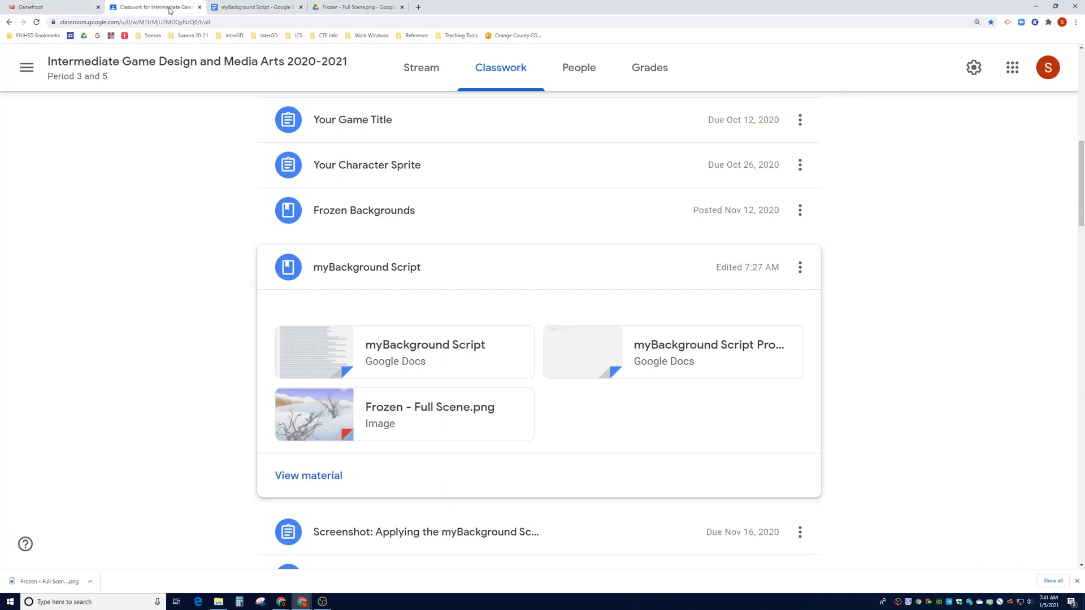
click(646, 353)
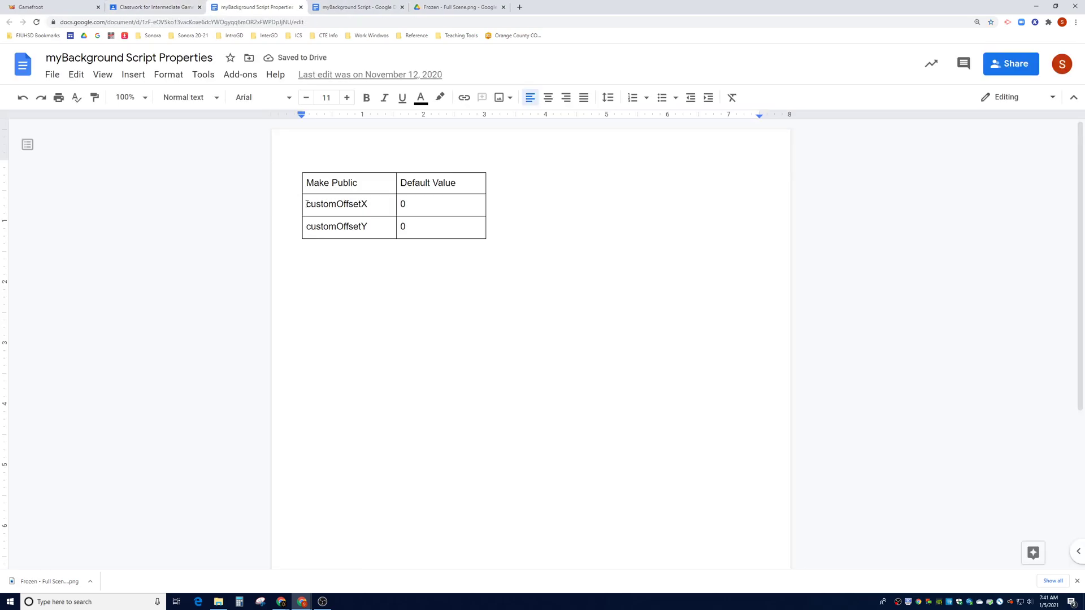
click(306, 204)
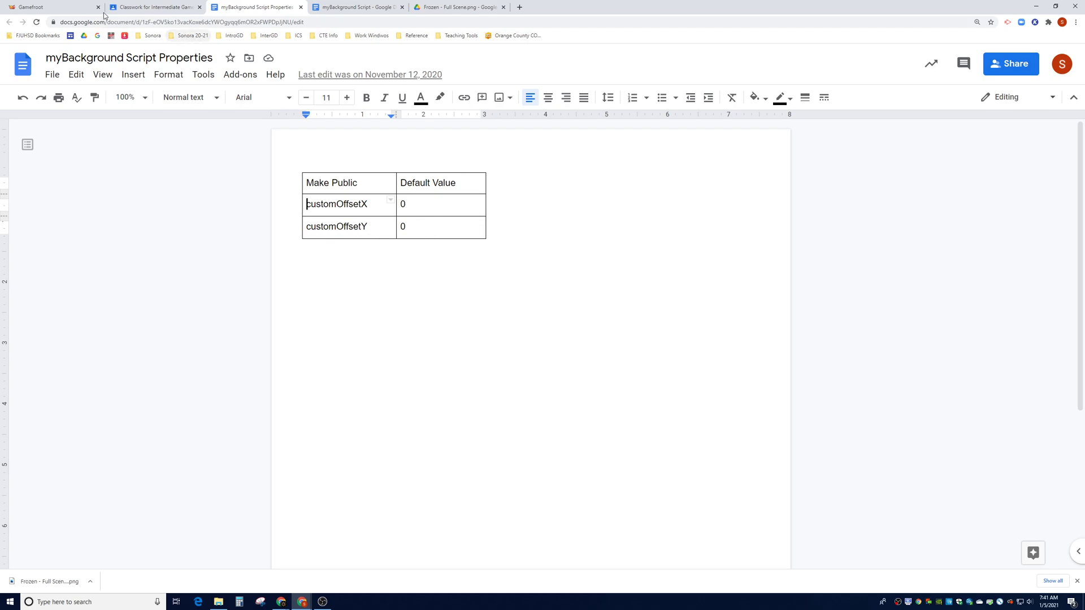
click(79, 8)
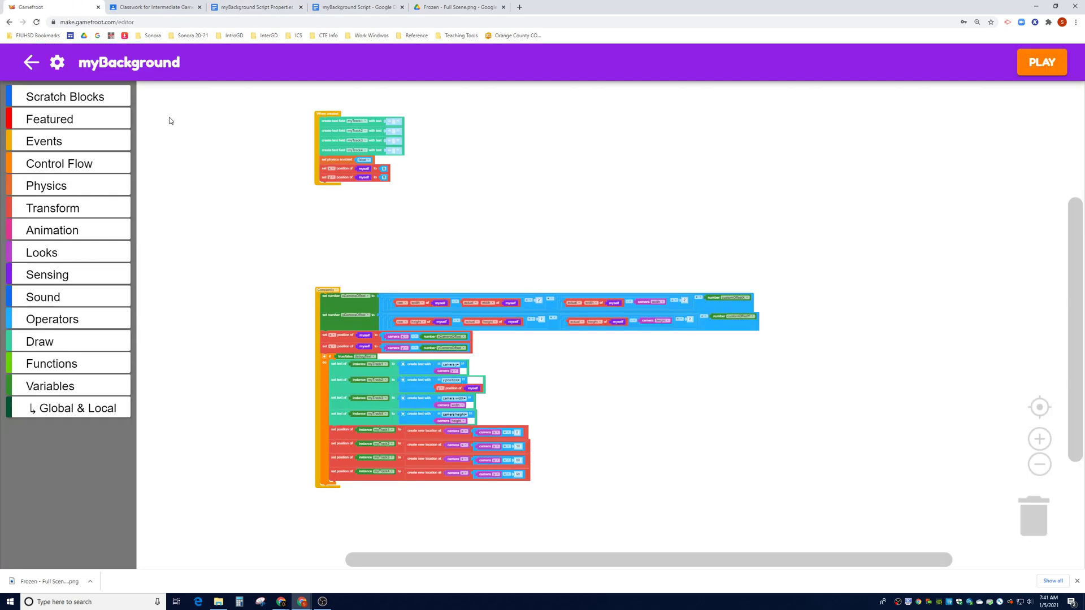
In myBackground's Script Properties, make customOffsetY and customOffsetX public and apply the change
click(55, 65)
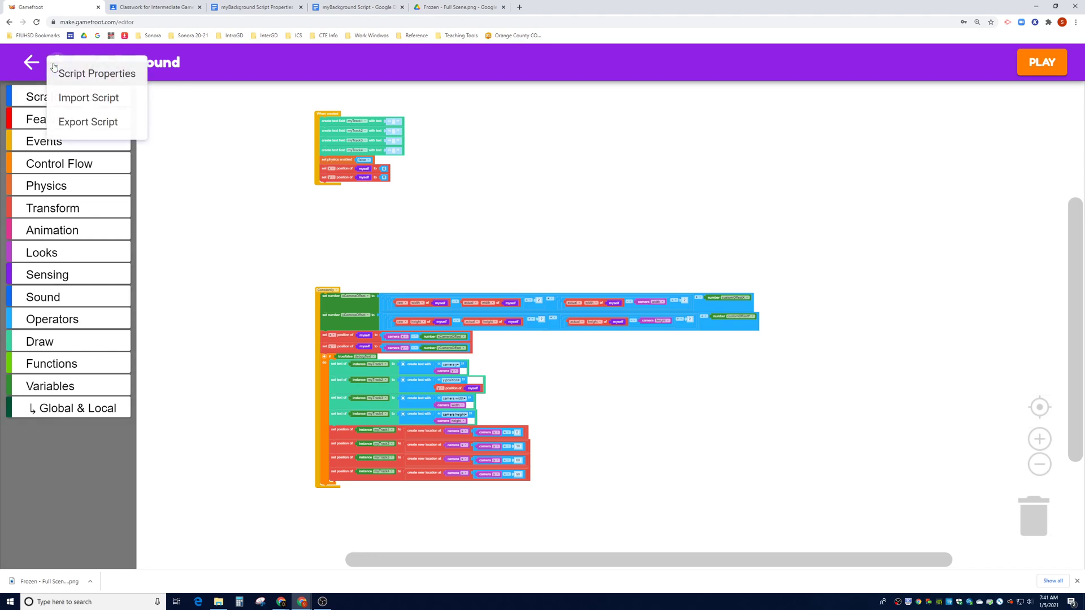
click(92, 82)
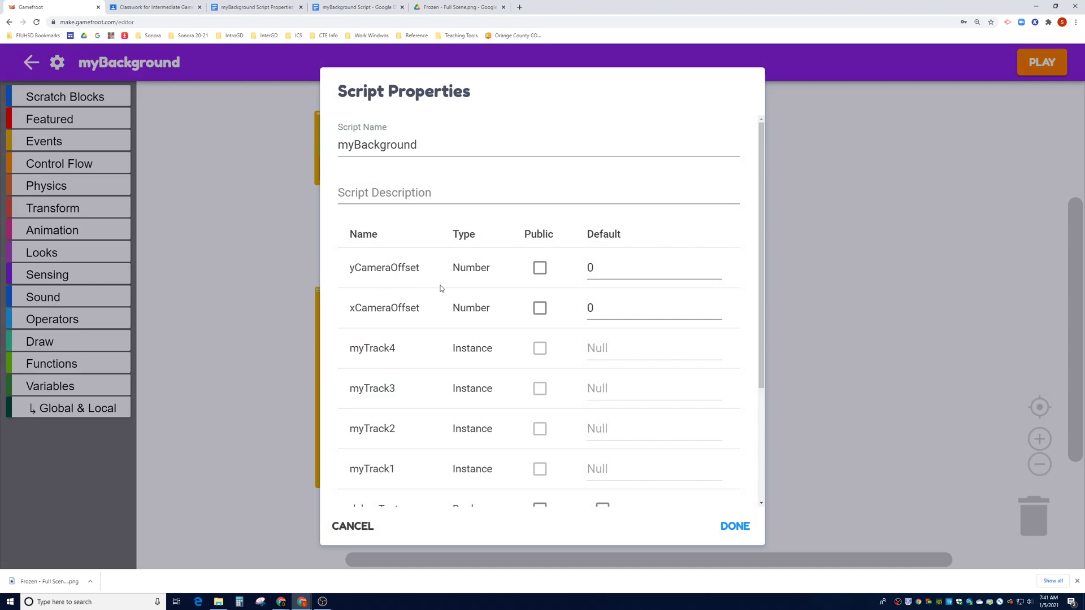
scroll(427, 285, down, 3)
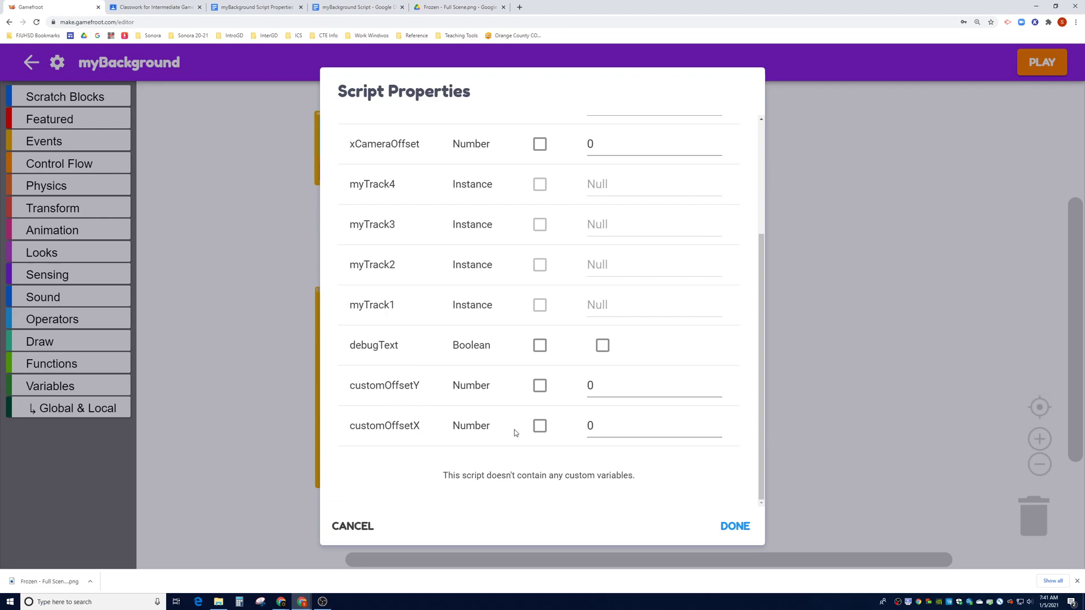
click(539, 385)
click(539, 425)
scroll(540, 416, up, 3)
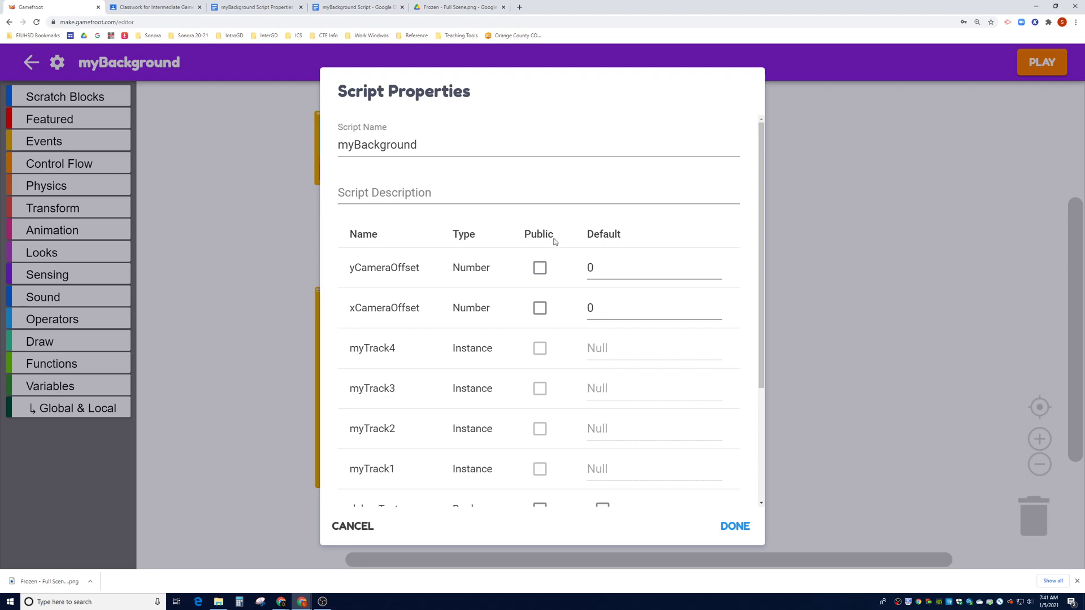
scroll(562, 307, down, 3)
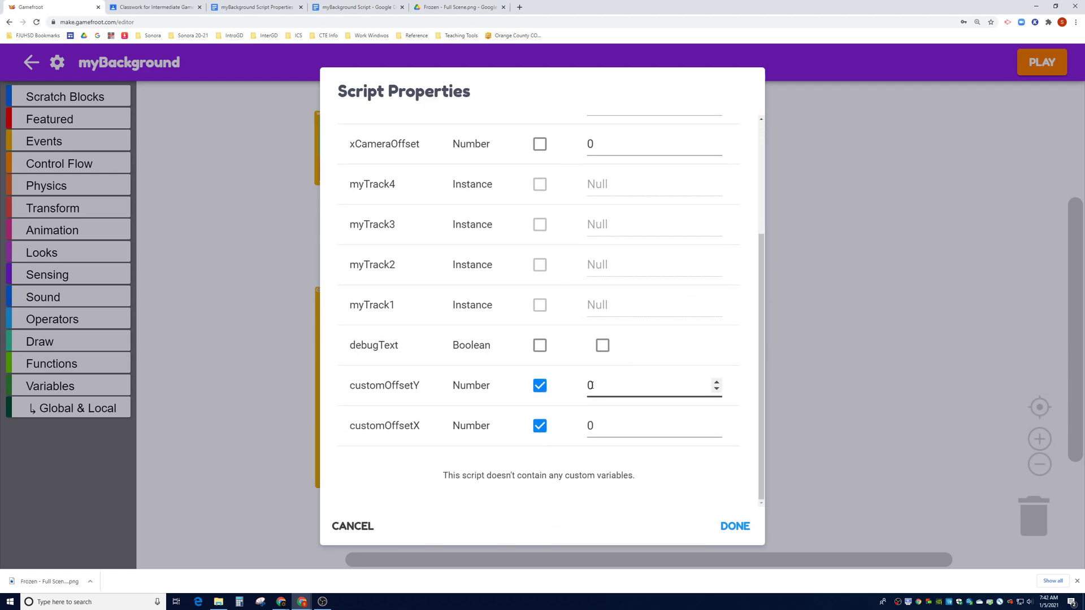
click(735, 527)
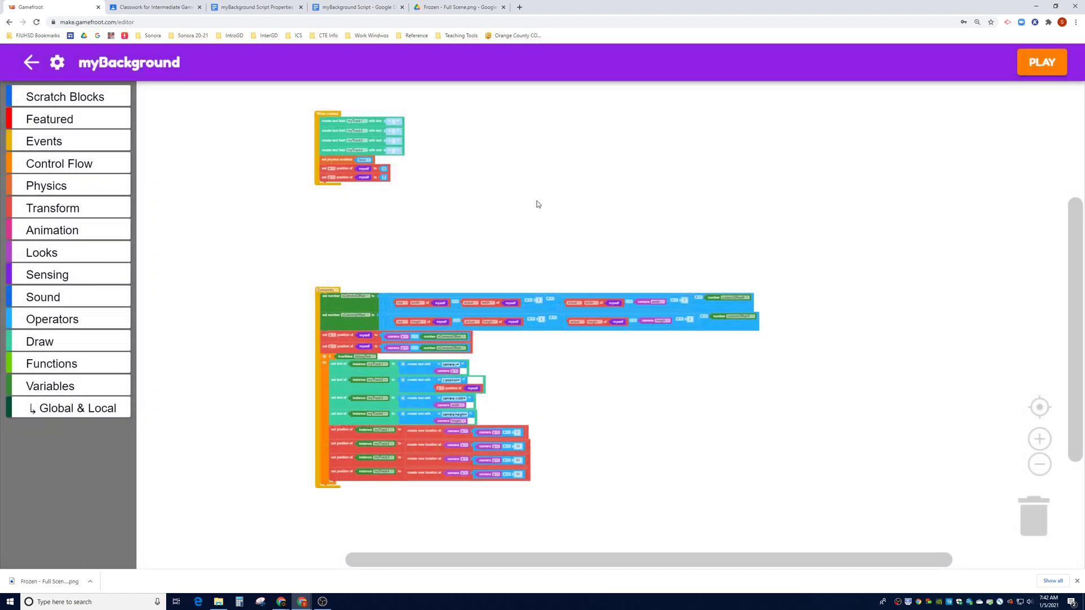
Save the script changes, run a quick test play, and return to the level editor
click(1040, 63)
click(674, 346)
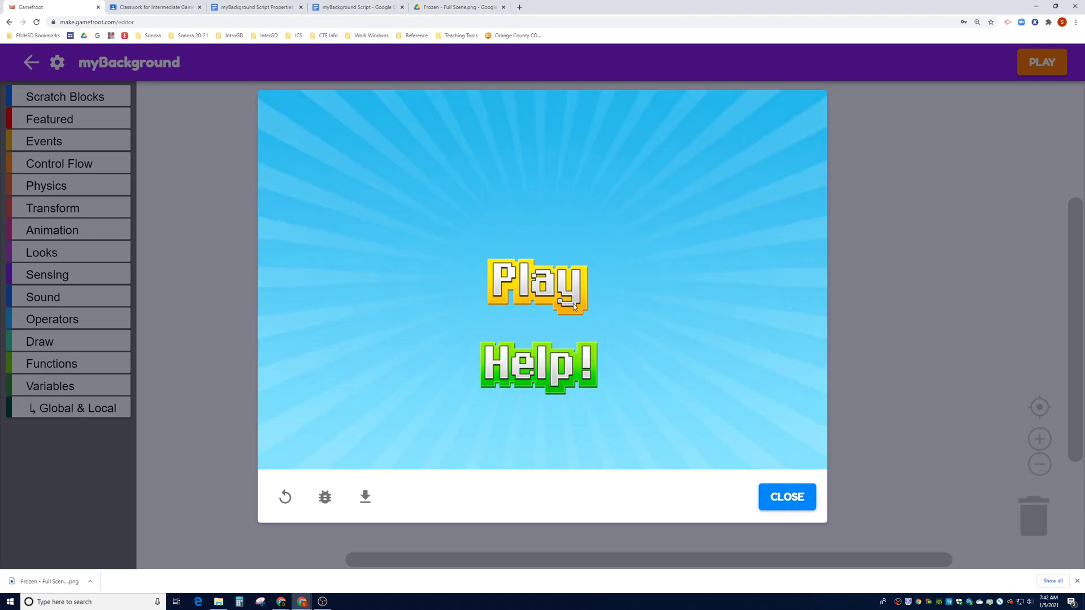
click(577, 308)
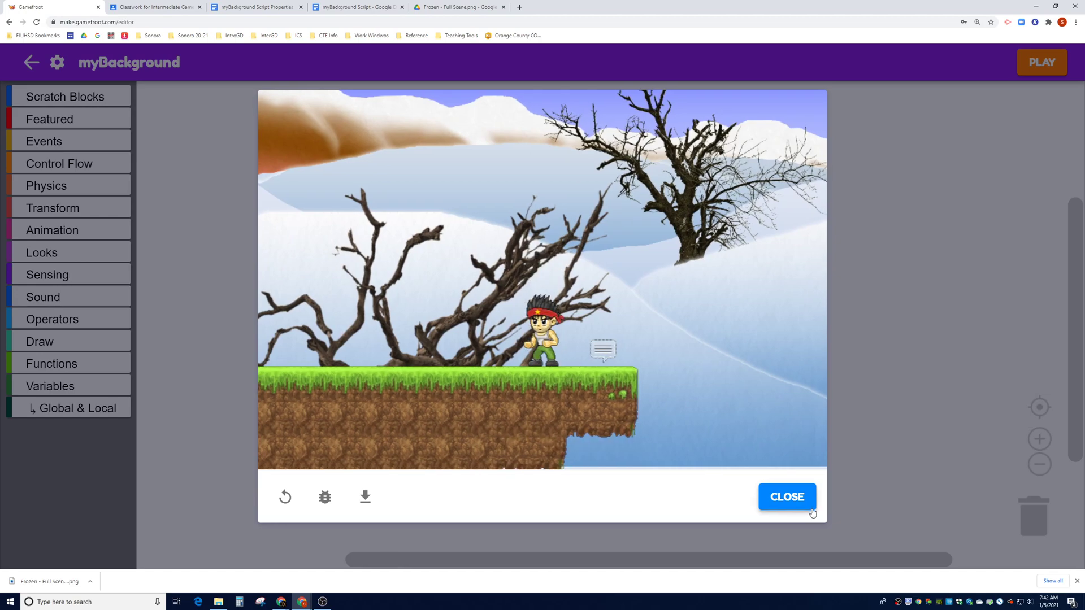
click(812, 511)
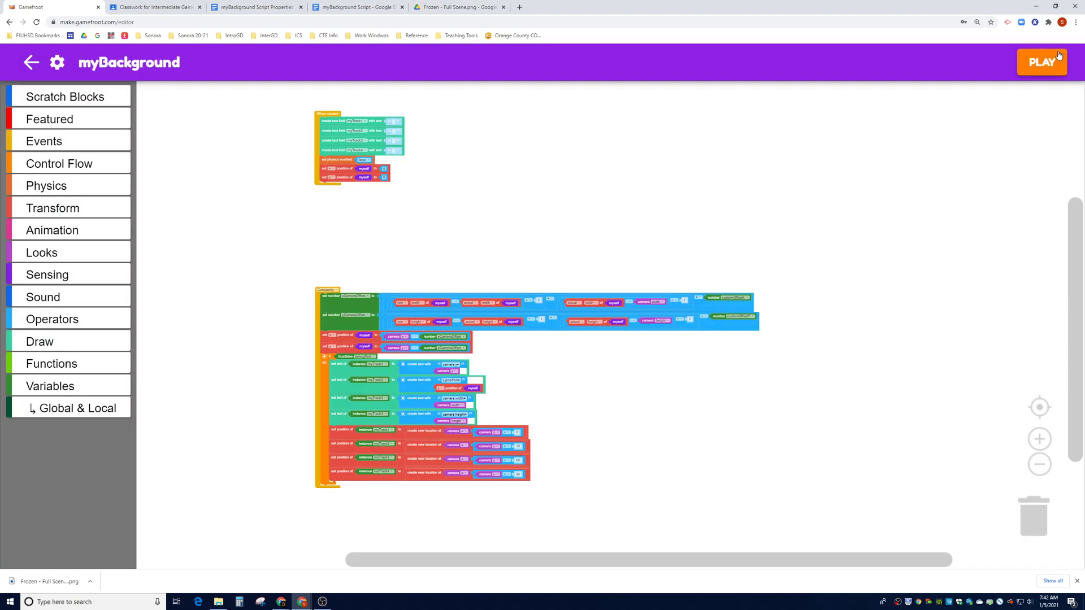
click(33, 65)
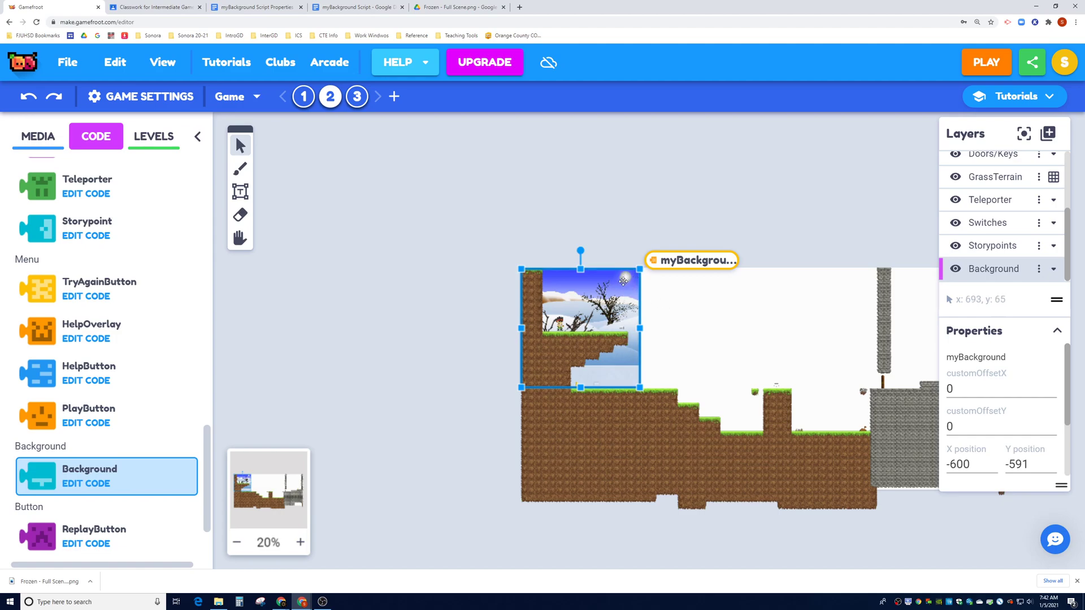
Change the Frozen background's customOffsetY from 0 to 100 and playtest walking right
click(971, 427)
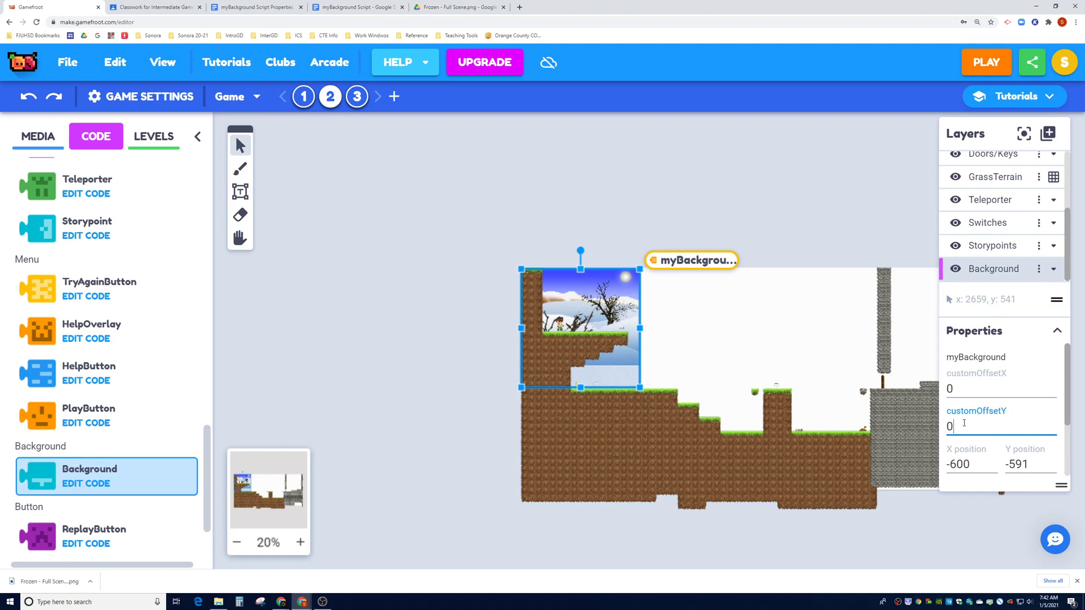
key(ctrl+a)
text(100)
click(986, 62)
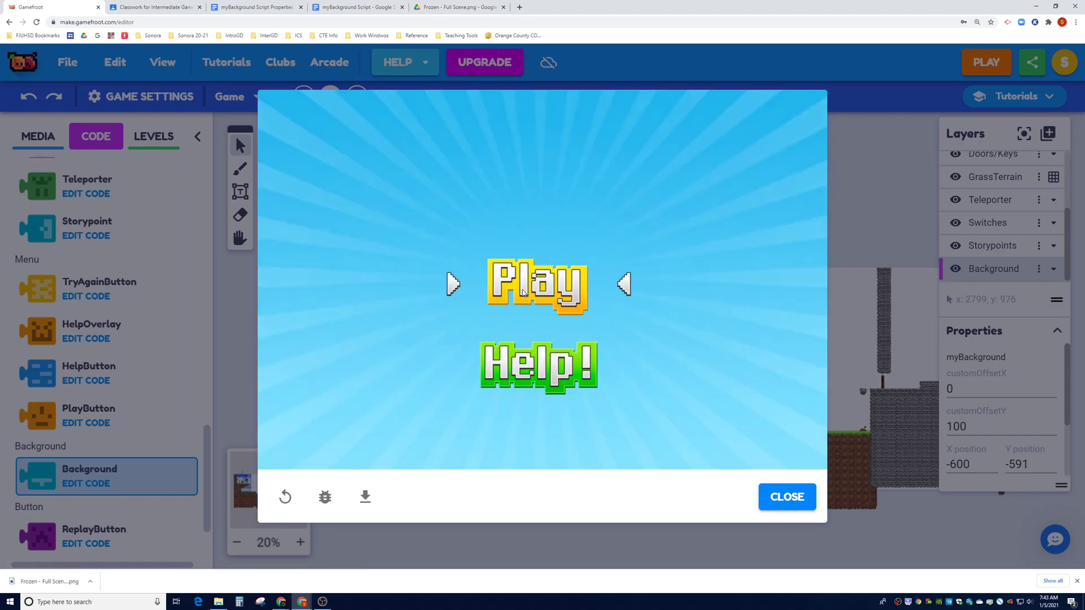
click(572, 287)
key(Right)
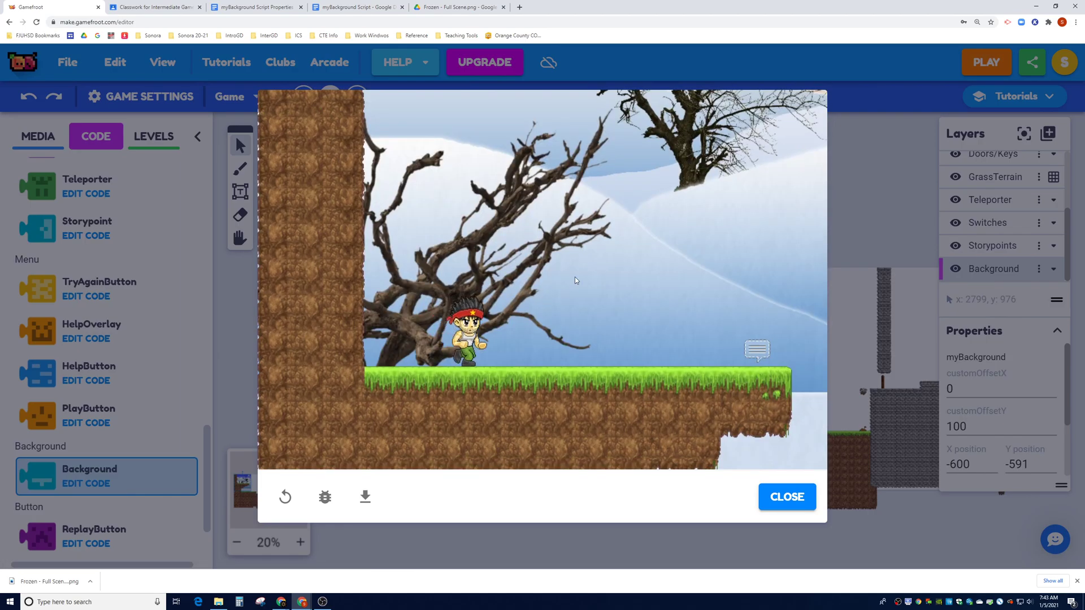
key(Right)
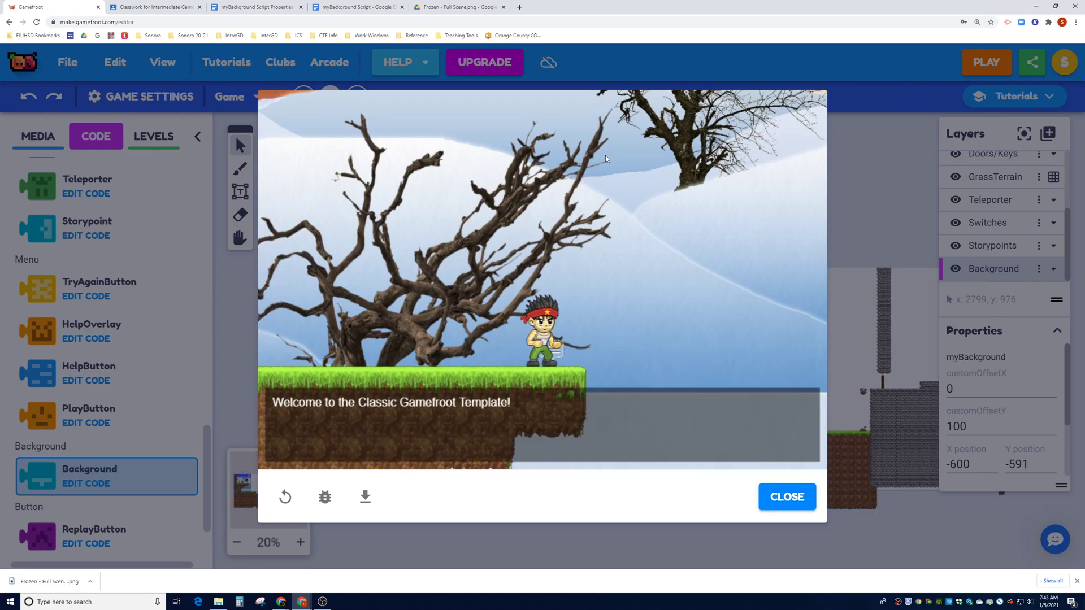
click(783, 497)
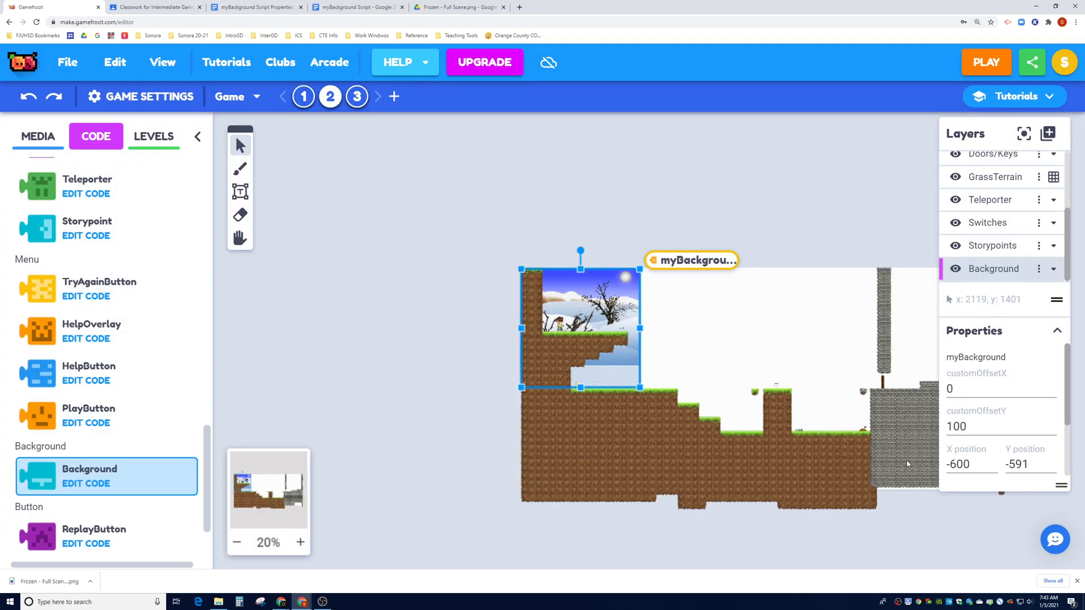
Make the customOffsetY value negative and playtest the shifted background
click(948, 428)
text(-)
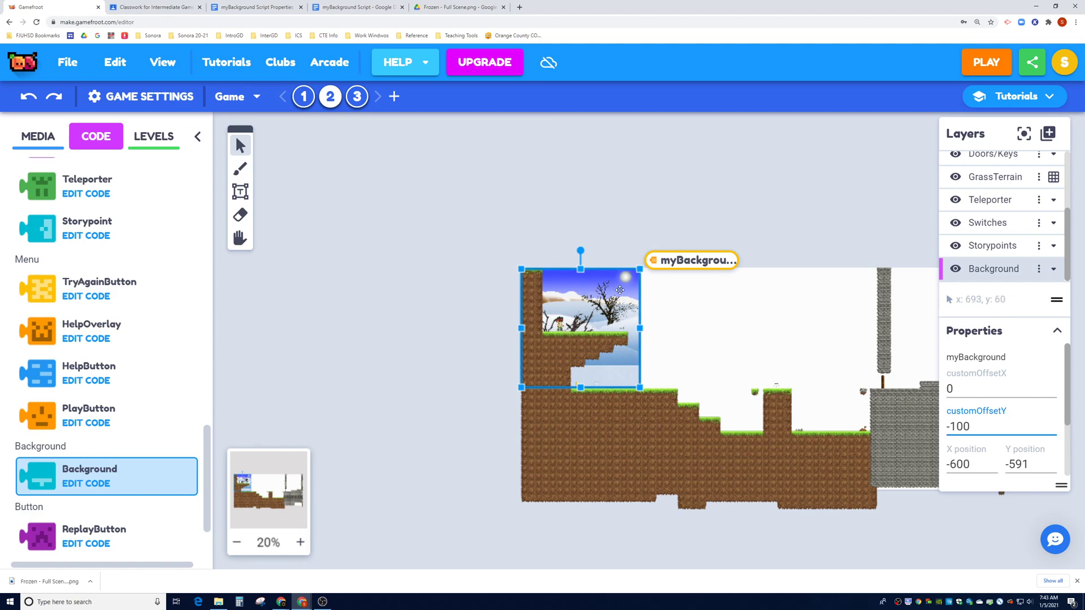
click(987, 65)
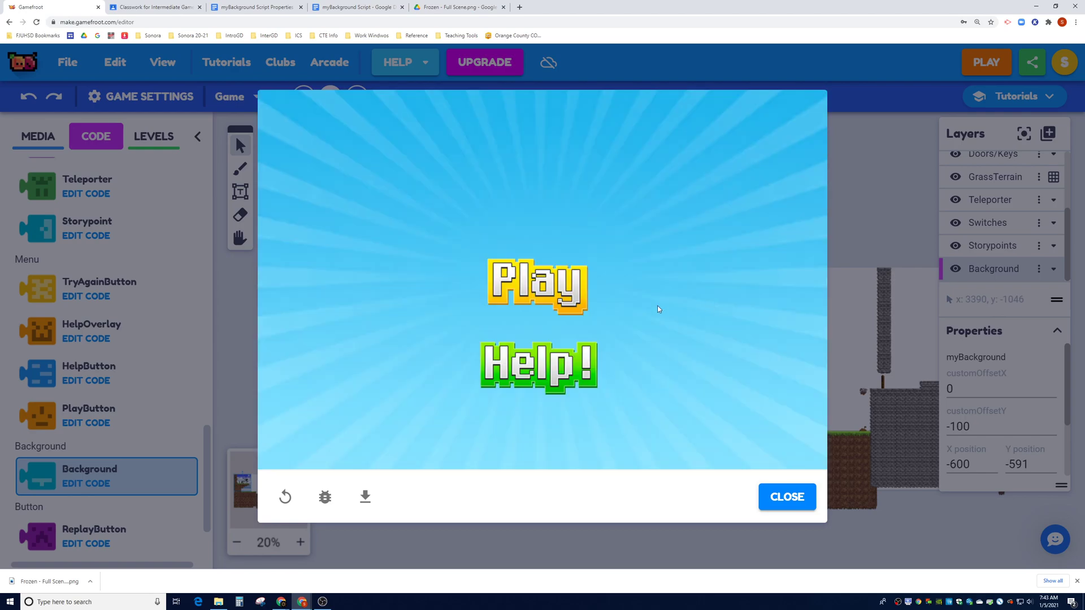
click(559, 295)
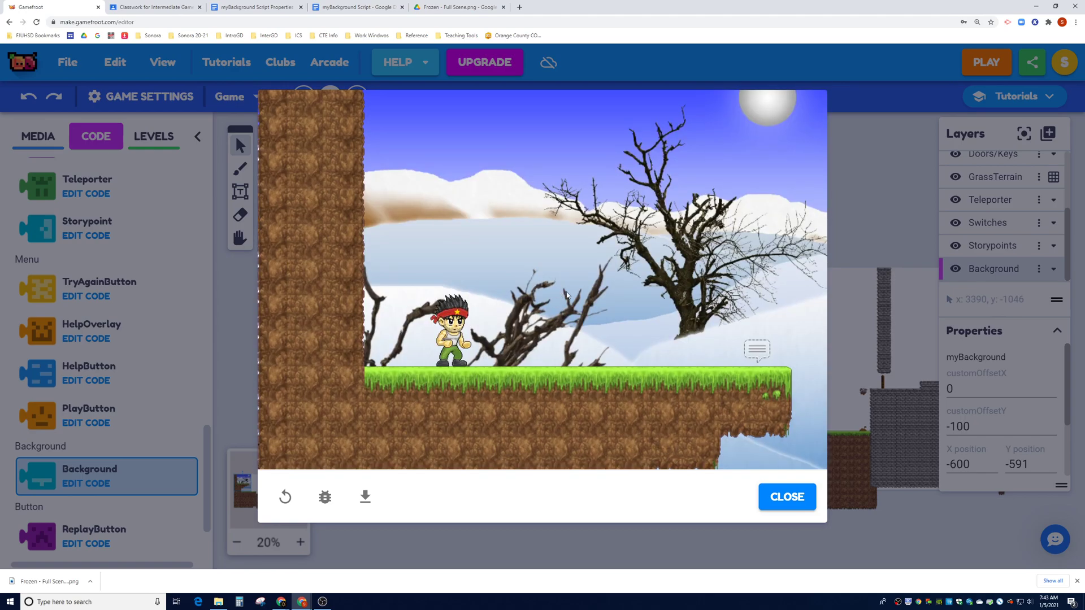
key(Right)
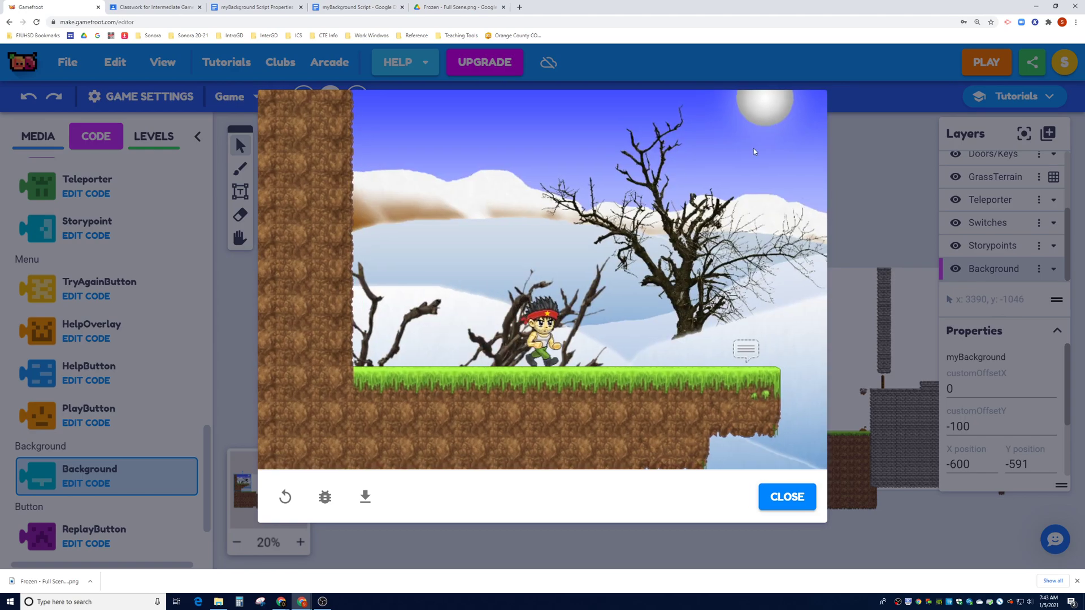
click(787, 497)
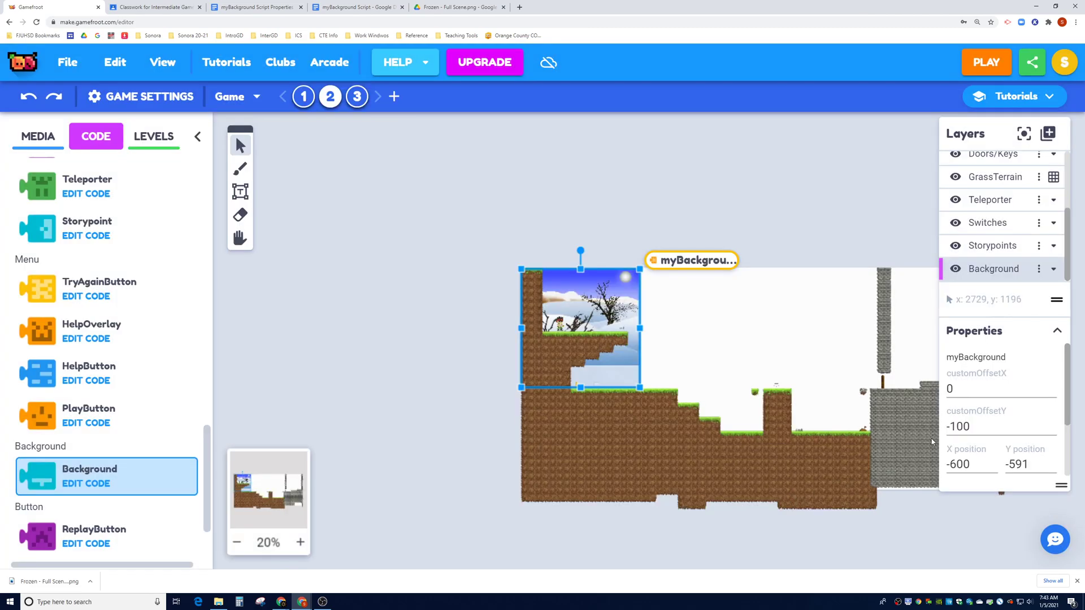
Set customOffsetY to -150 and playtest, running and jumping through the level
drag(952, 426, 980, 427)
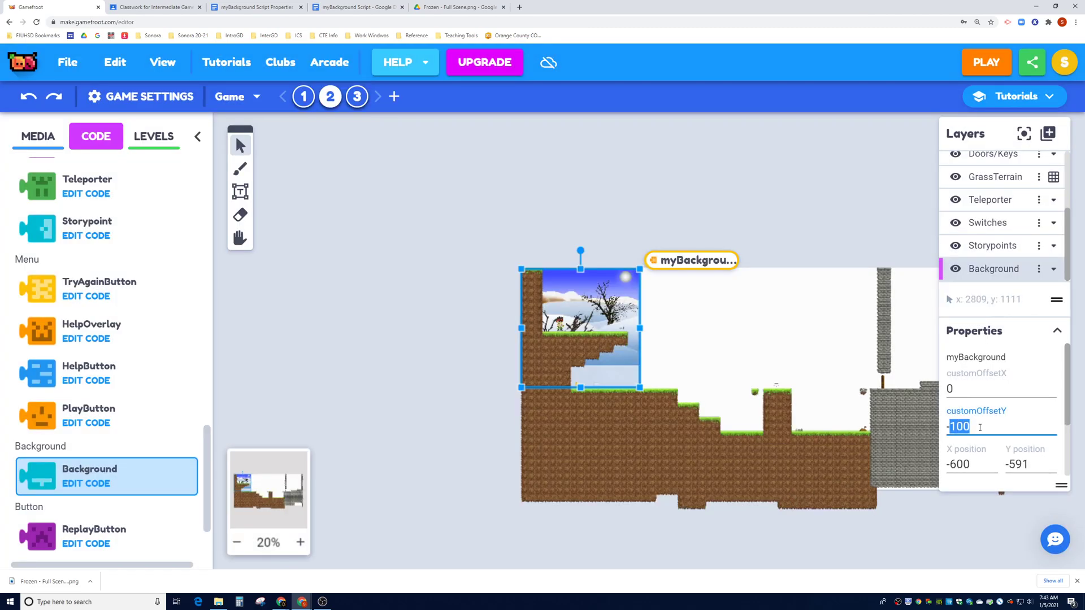
text(0)
key(BackSpace)
text(150)
click(986, 62)
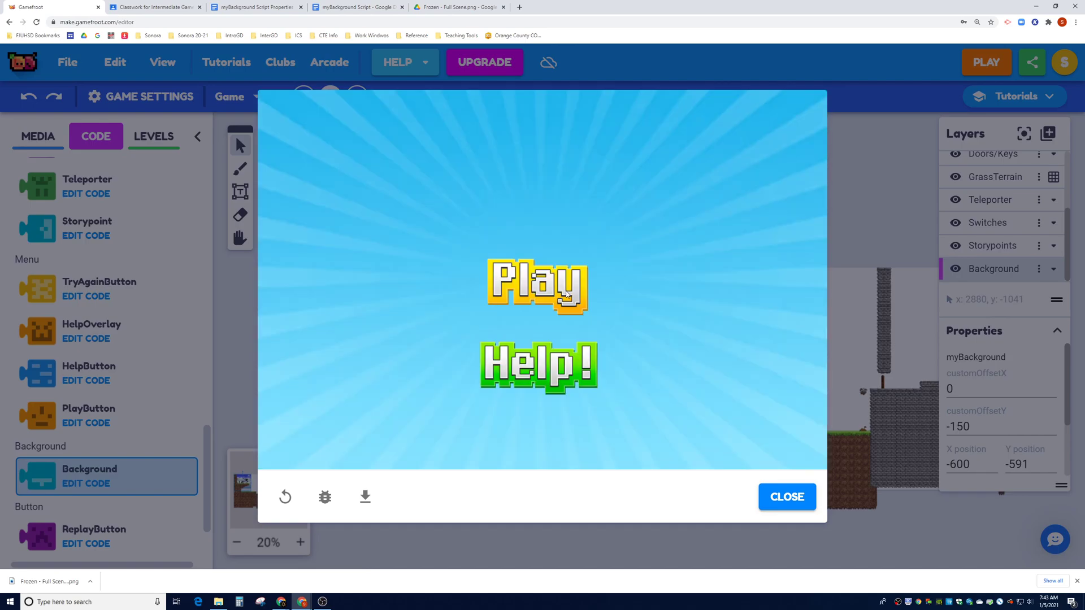
click(550, 290)
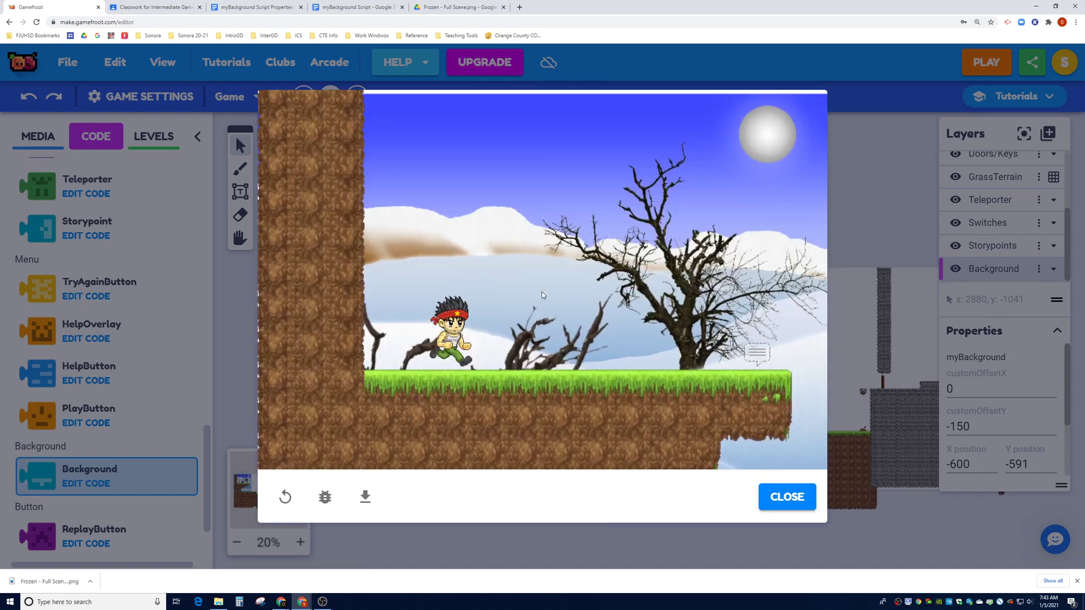
key(Right)
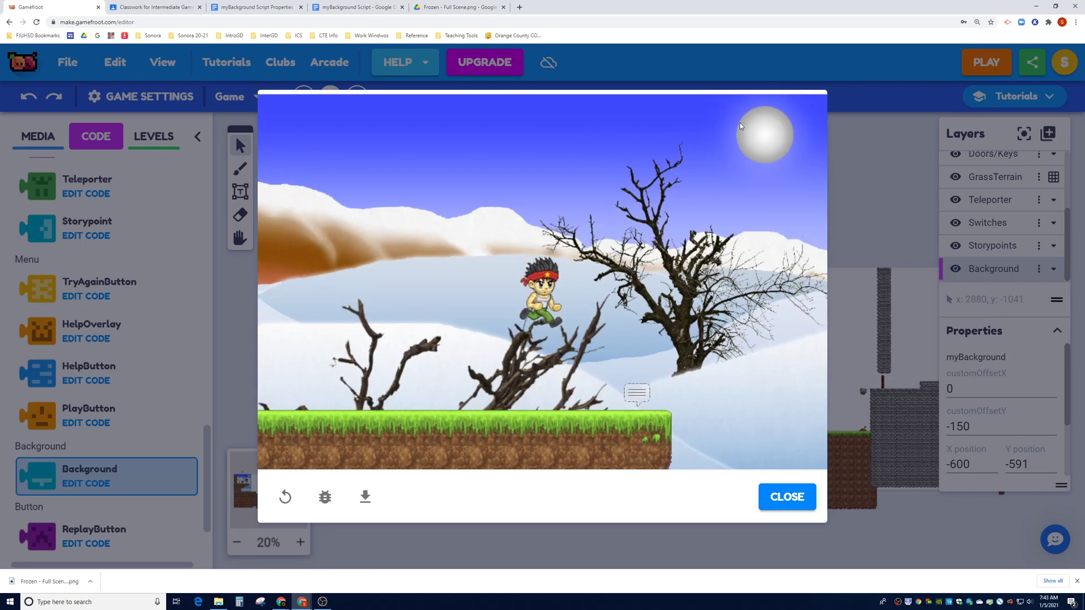
key(Up)
key(Left)
key(Right)
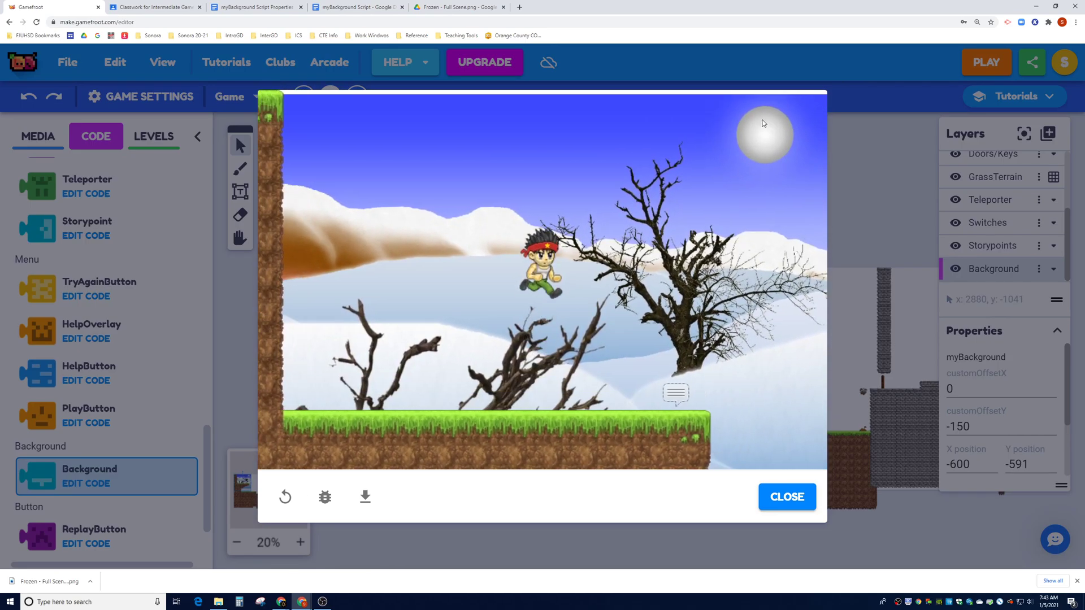
click(787, 497)
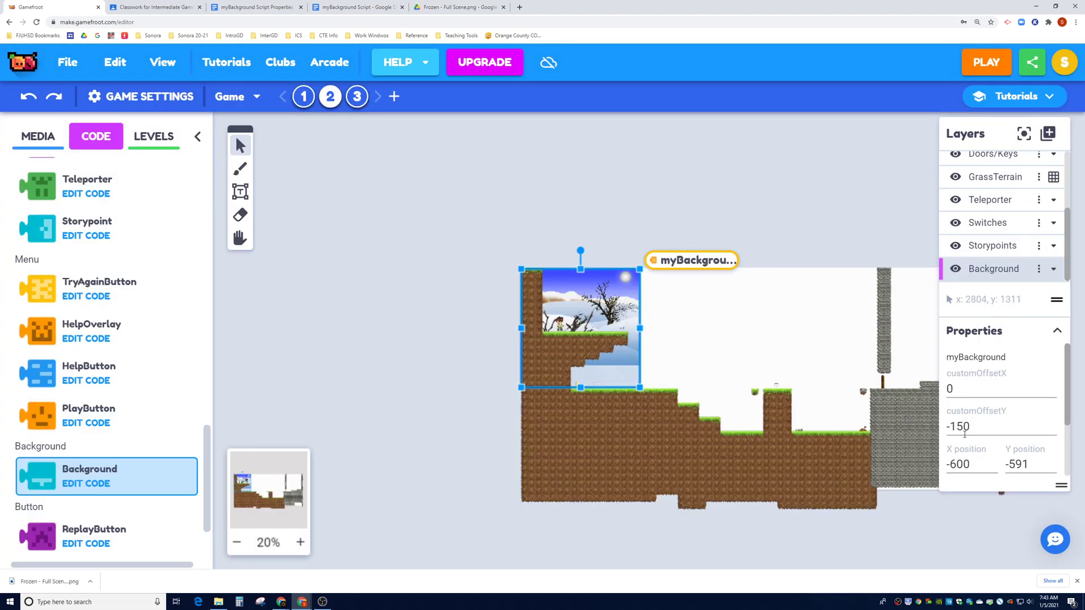
Adjust customOffsetY to -135 and playtest, running into the storypoint
drag(955, 427, 977, 427)
text(35)
click(986, 62)
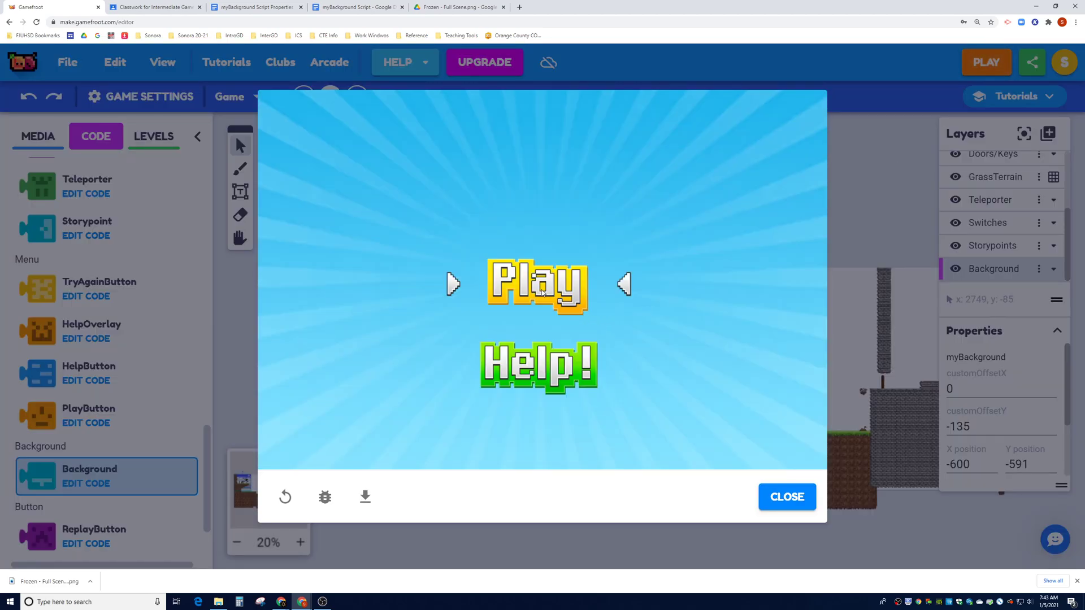
click(556, 287)
key(Right)
key(Up)
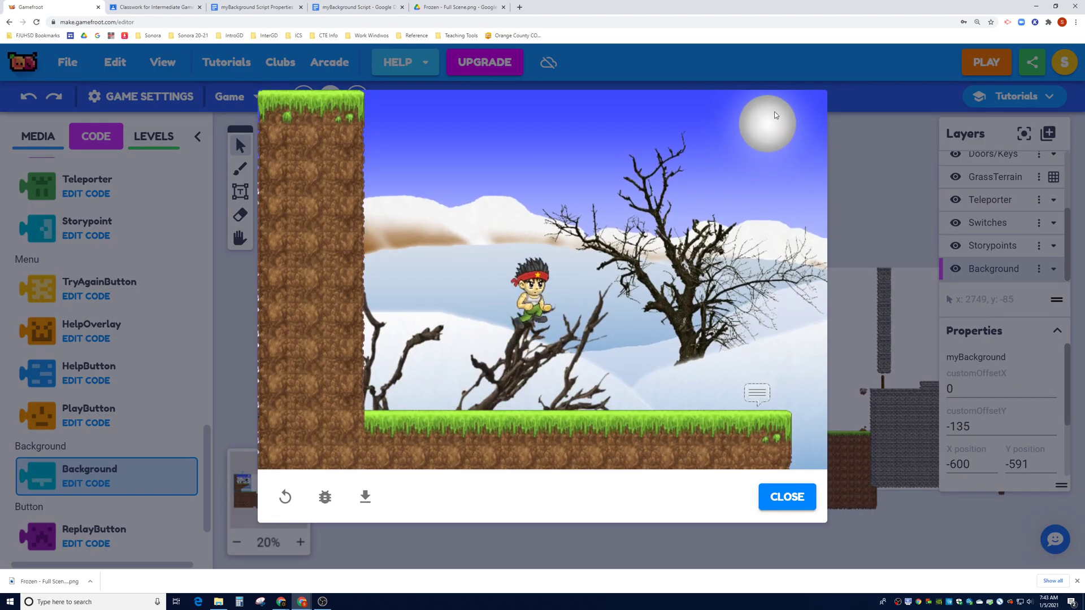
key(Up)
key(Left)
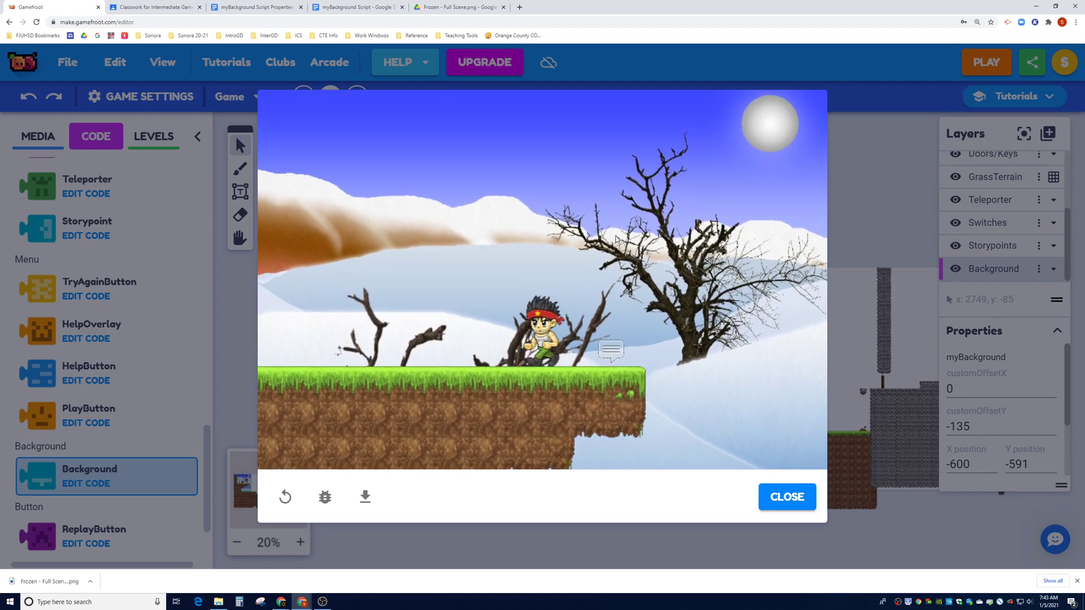
key(Right)
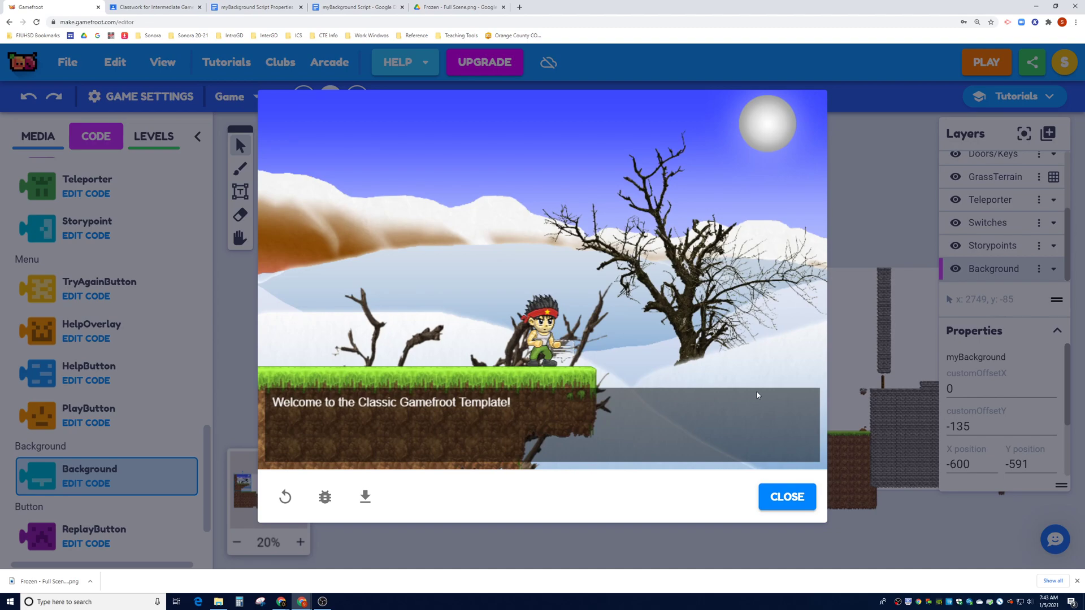
click(767, 497)
Set the background's X and Y scale to 35% and playtest the level
scroll(981, 424, down, 1)
scroll(981, 423, down, 1)
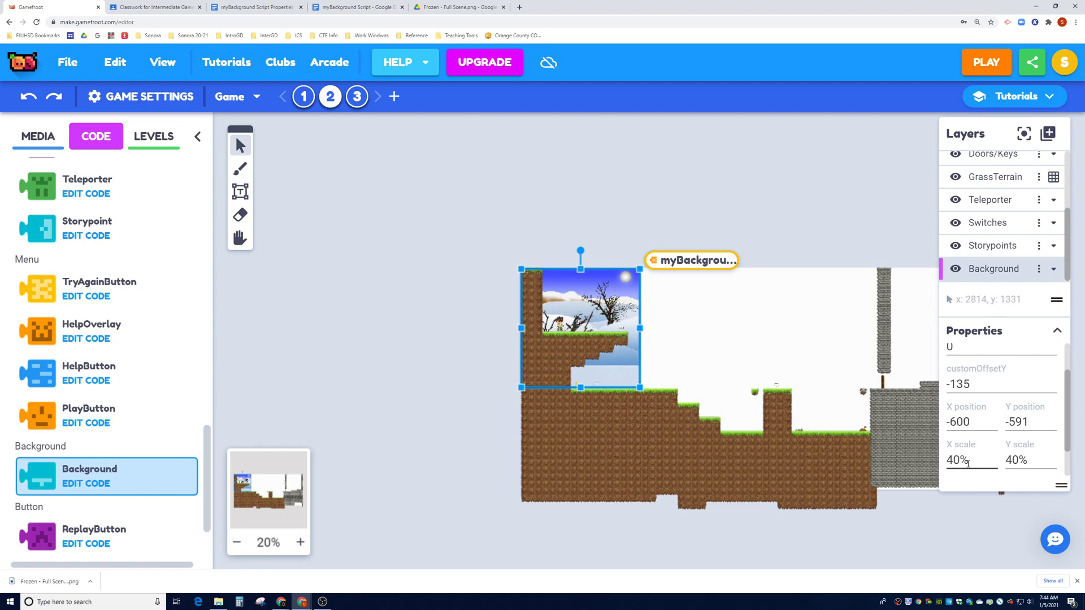
drag(960, 460, 948, 460)
text(35)
drag(1018, 461, 1027, 460)
key(BackSpace)
key(BackSpace)
text(35)
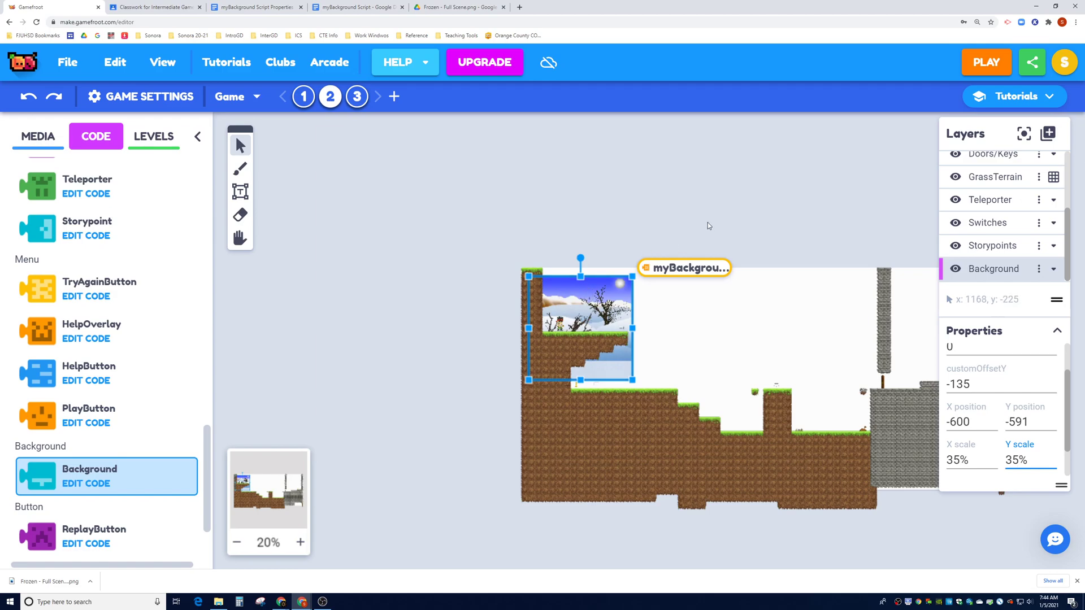
click(966, 67)
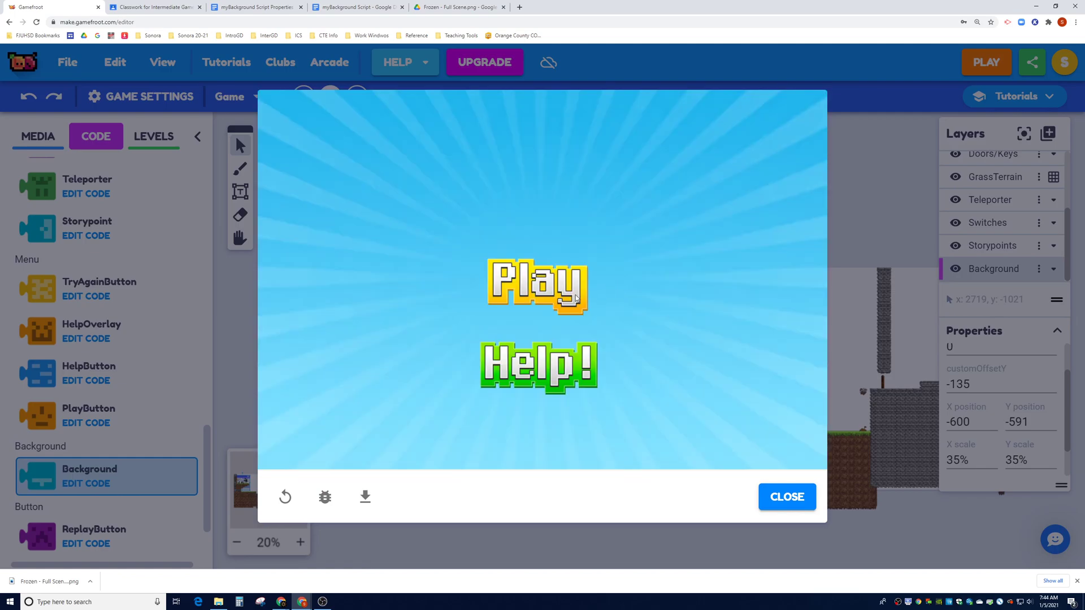
click(564, 293)
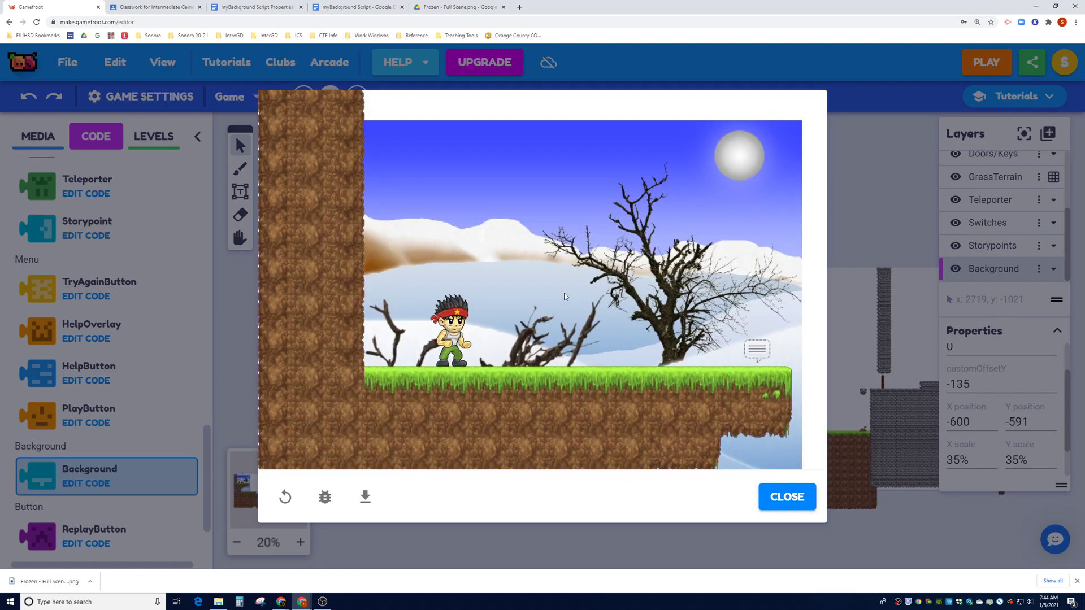
key(Right)
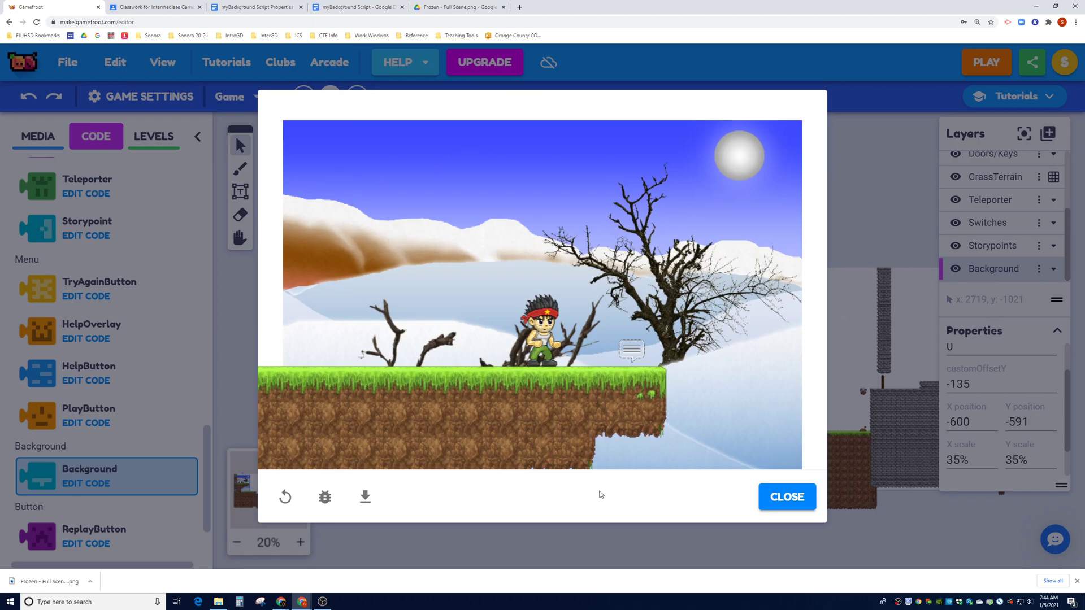
click(808, 505)
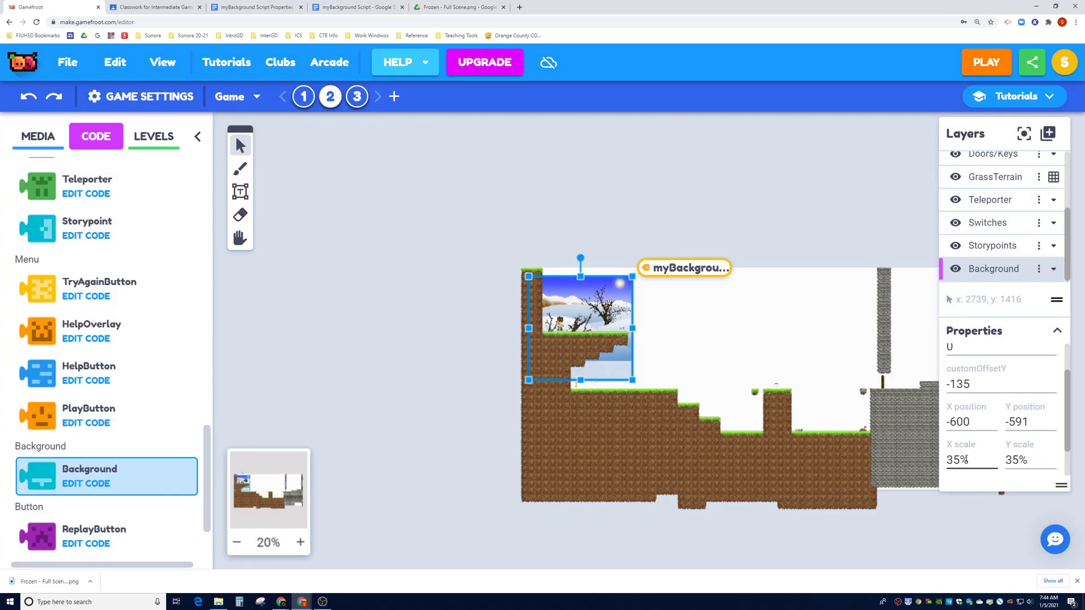
Change both X scale and Y scale to 38
click(958, 459)
text(38)
double_click(1020, 459)
text(38)
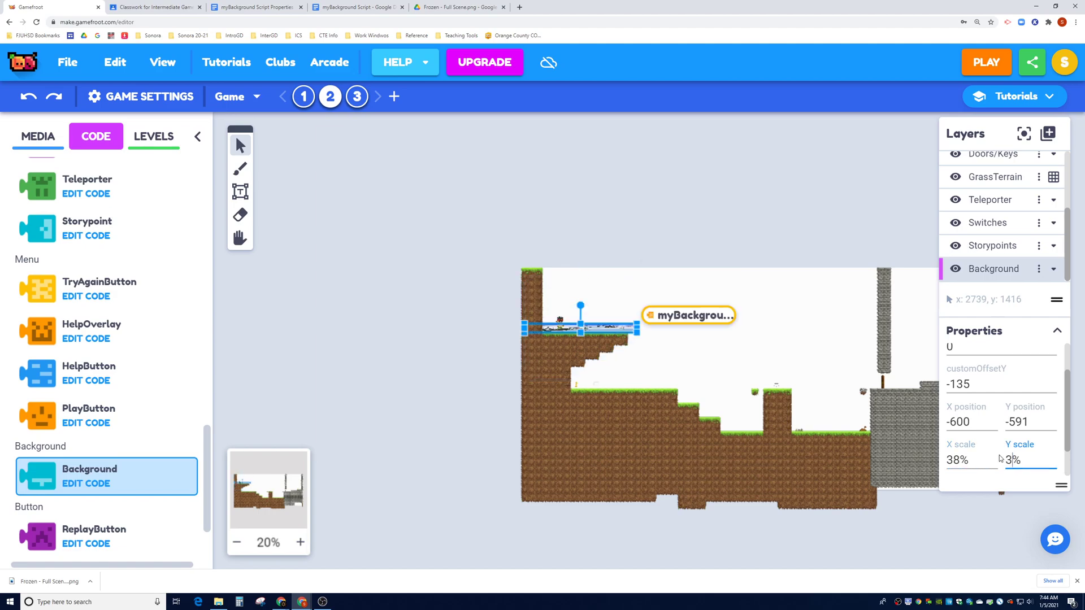
Playtest the level with the background at 38% scale
click(986, 63)
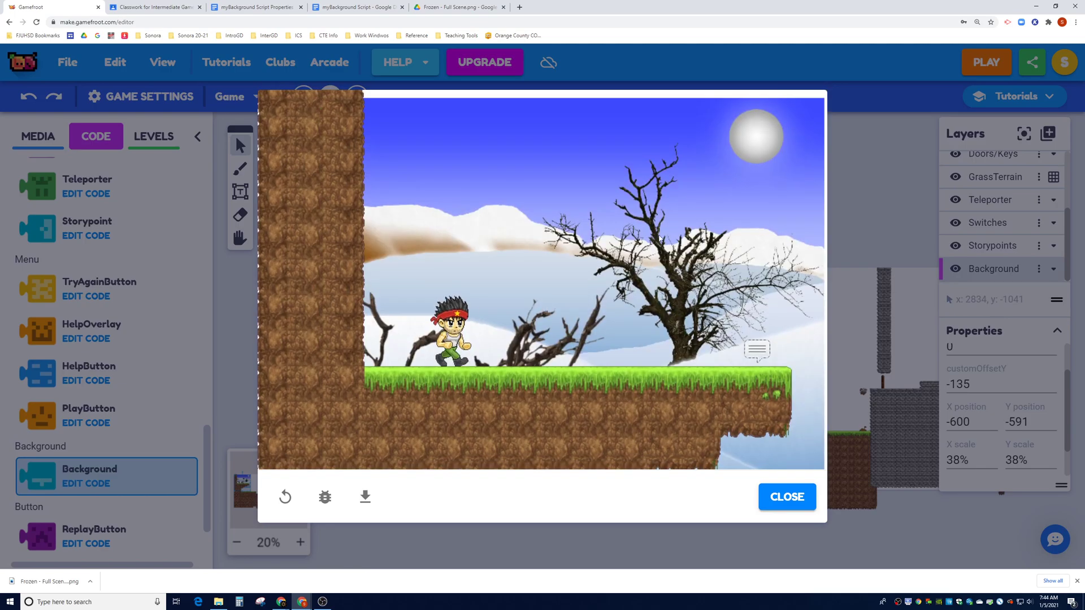
key(Right)
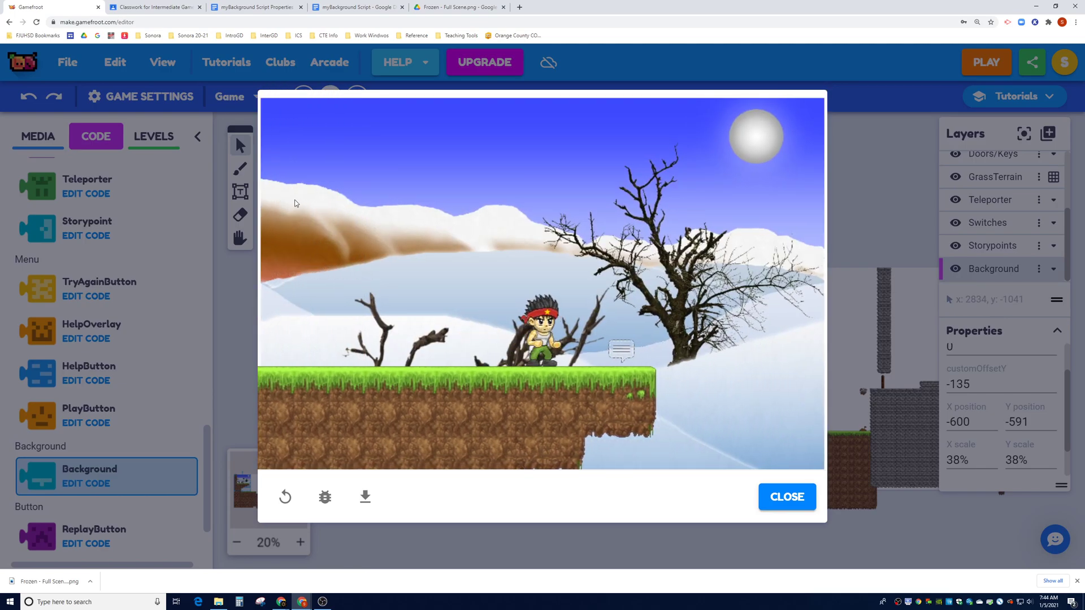
click(776, 502)
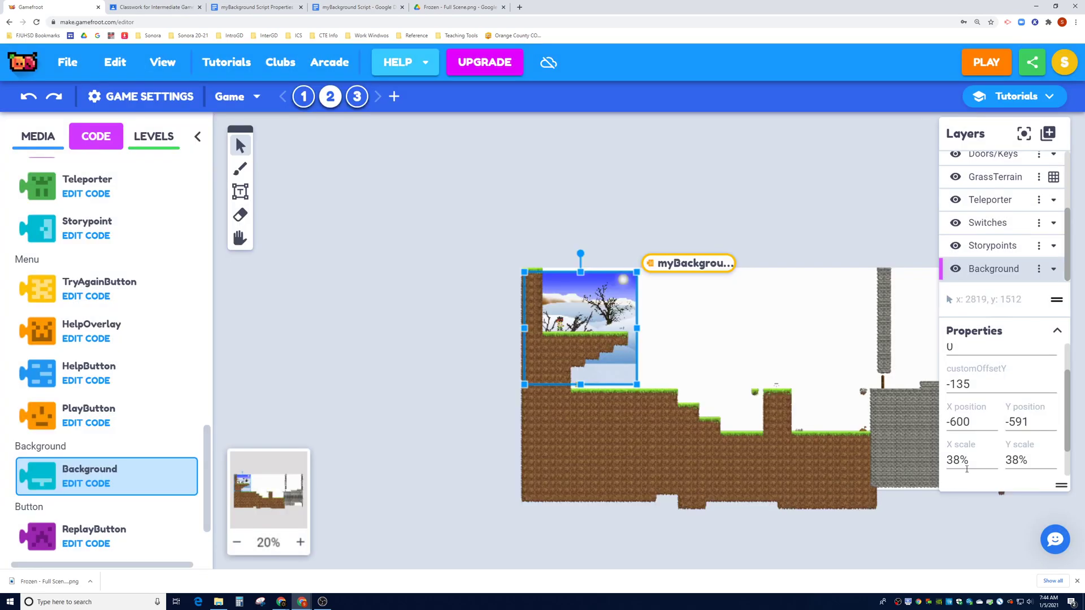
Set the background's X scale and Y scale back to 40%
drag(961, 458, 944, 462)
text(40)
drag(1021, 461, 1002, 463)
text(04)
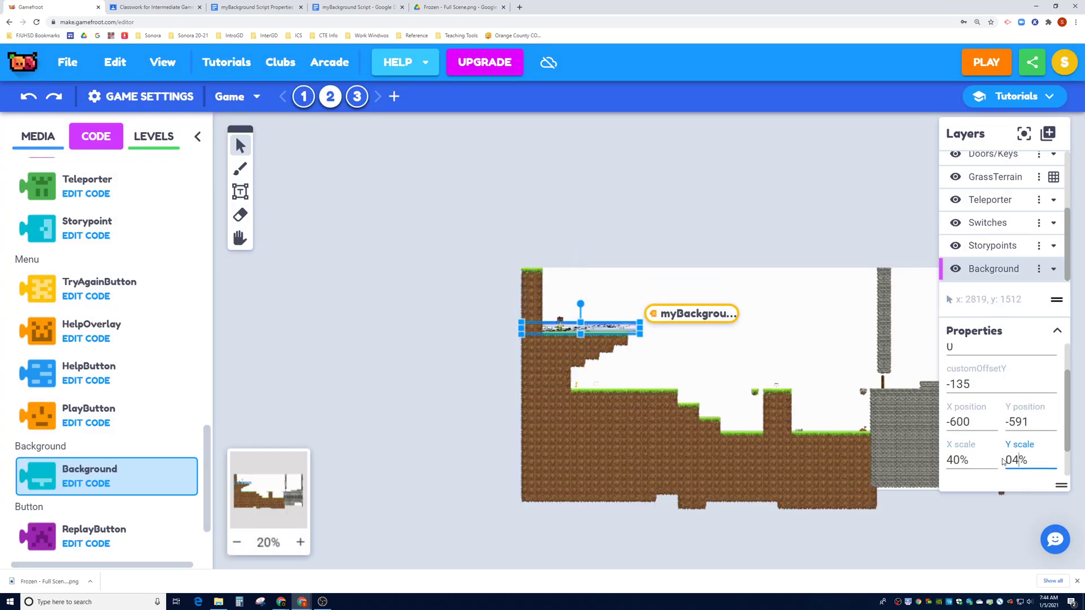
key(BackSpace)
text(400)
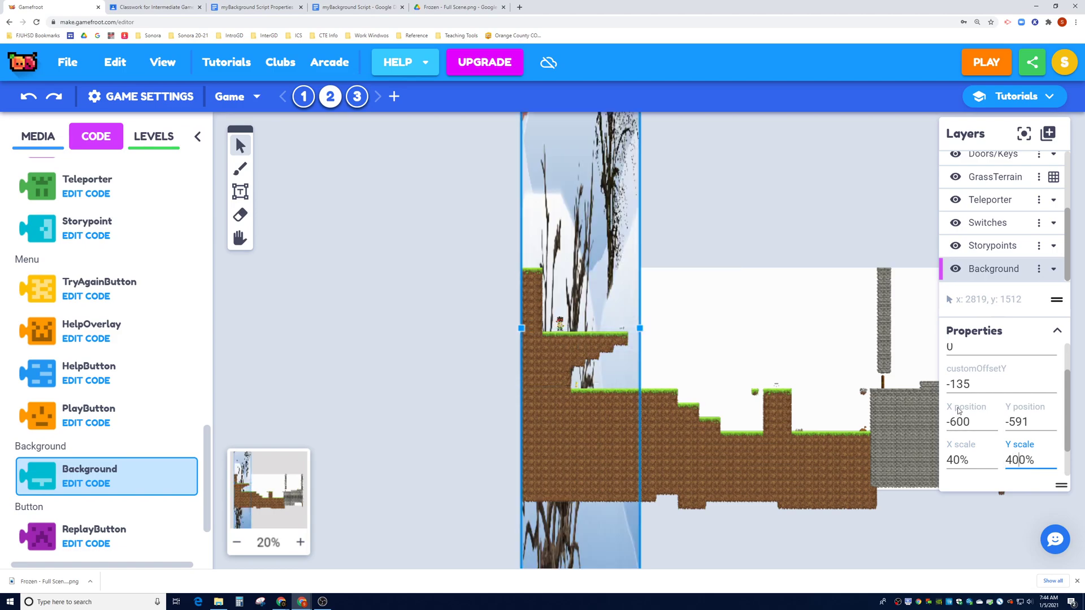
key(BackSpace)
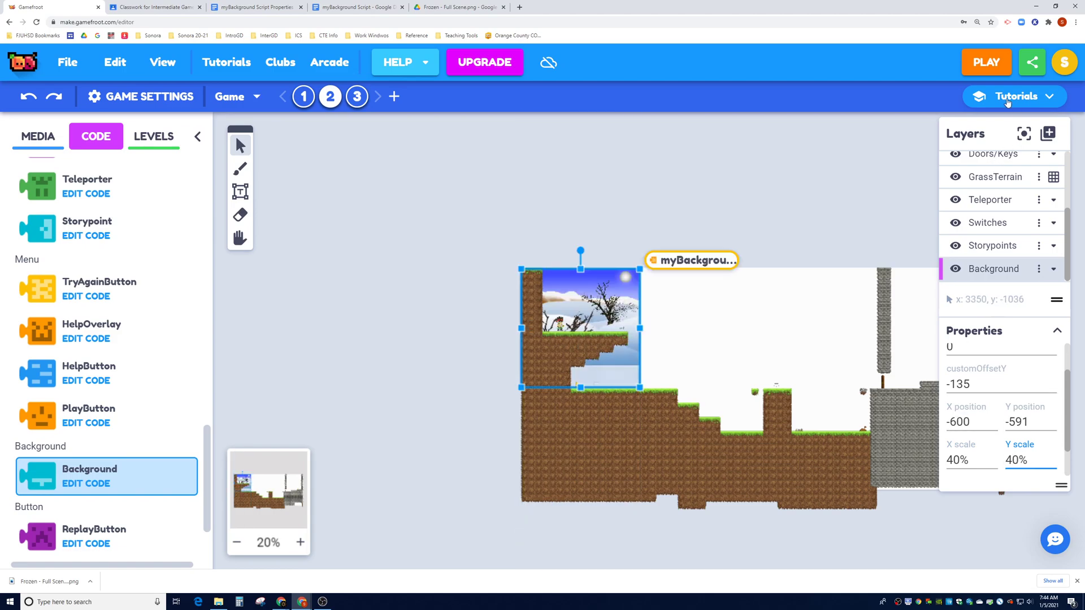
Playtest at 40% scale, running and jumping across the snowy platforms
click(988, 63)
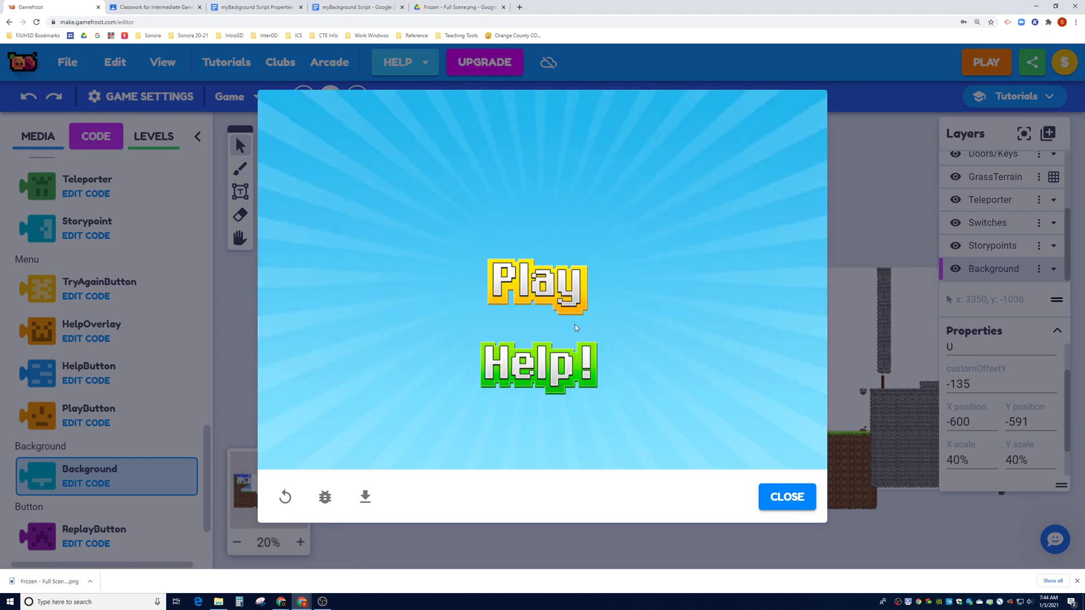
click(509, 296)
key(Right)
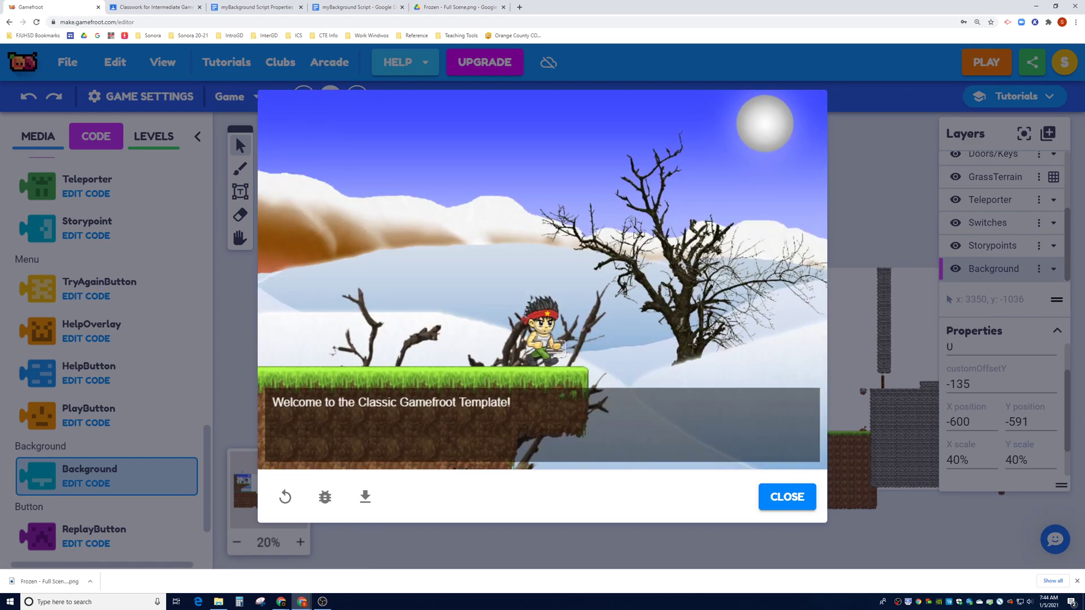
key(Up)
key(Left)
key(Right)
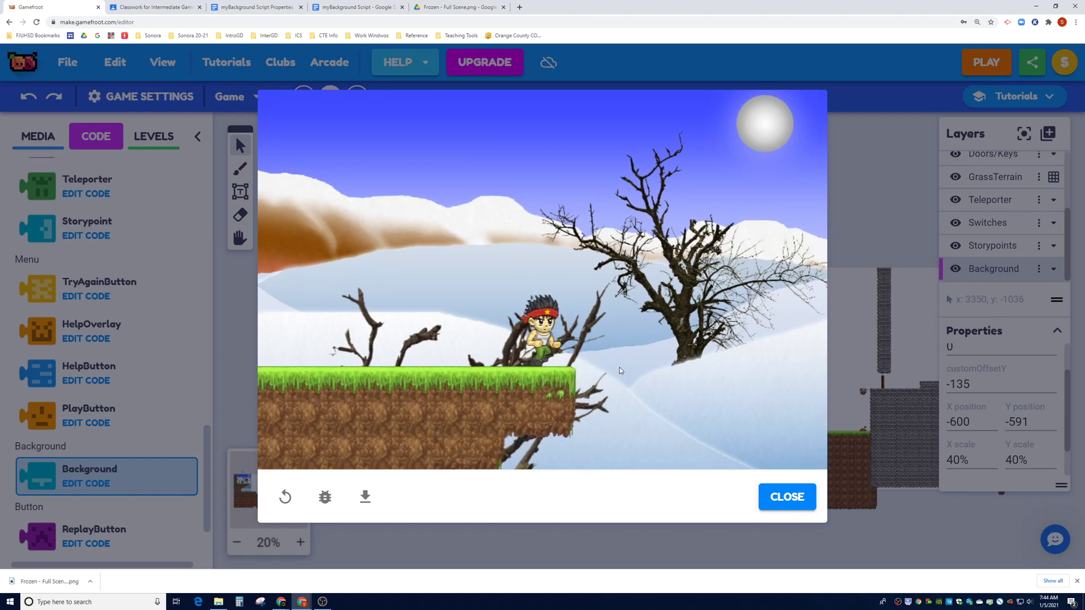
key(Right)
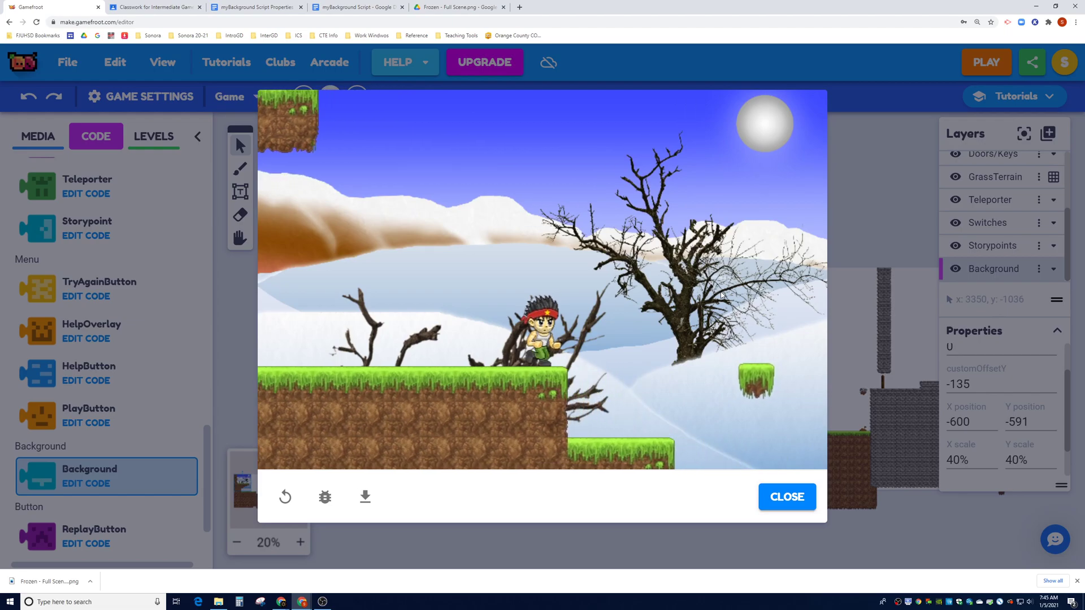
key(Up)
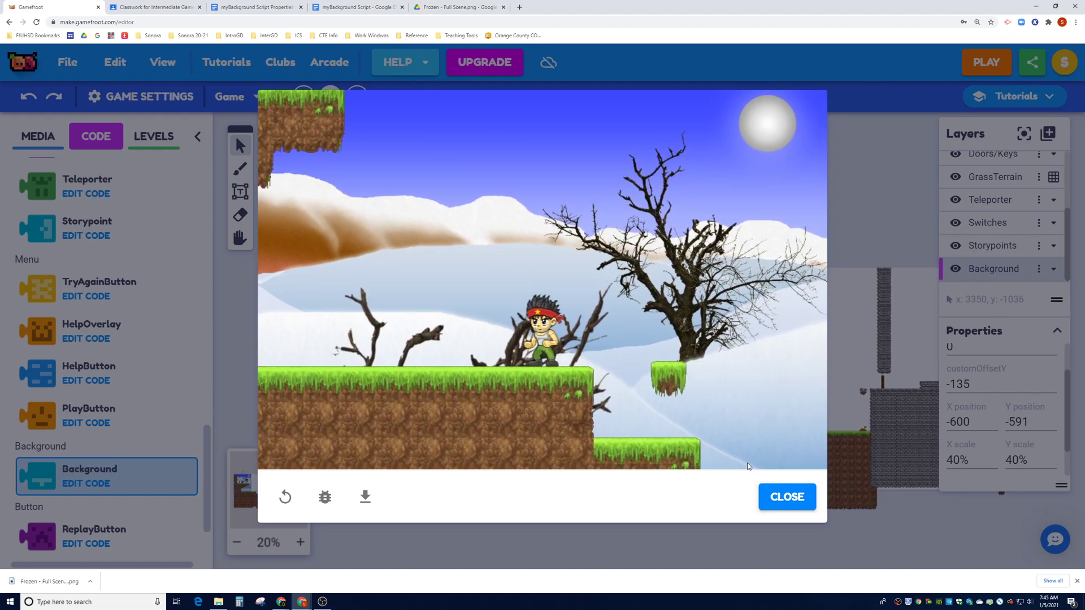
key(Right)
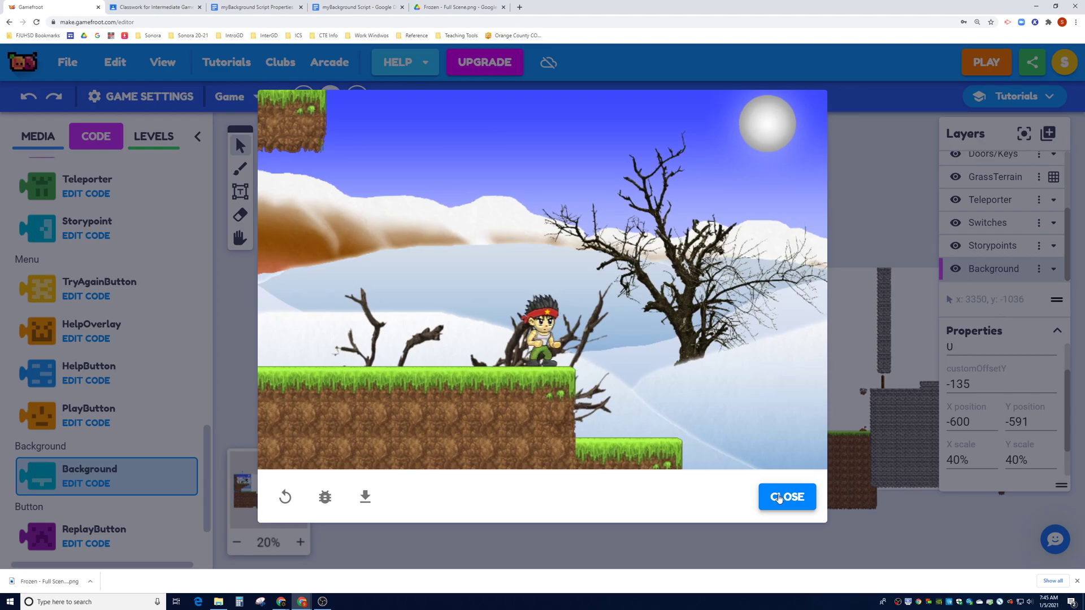
click(779, 498)
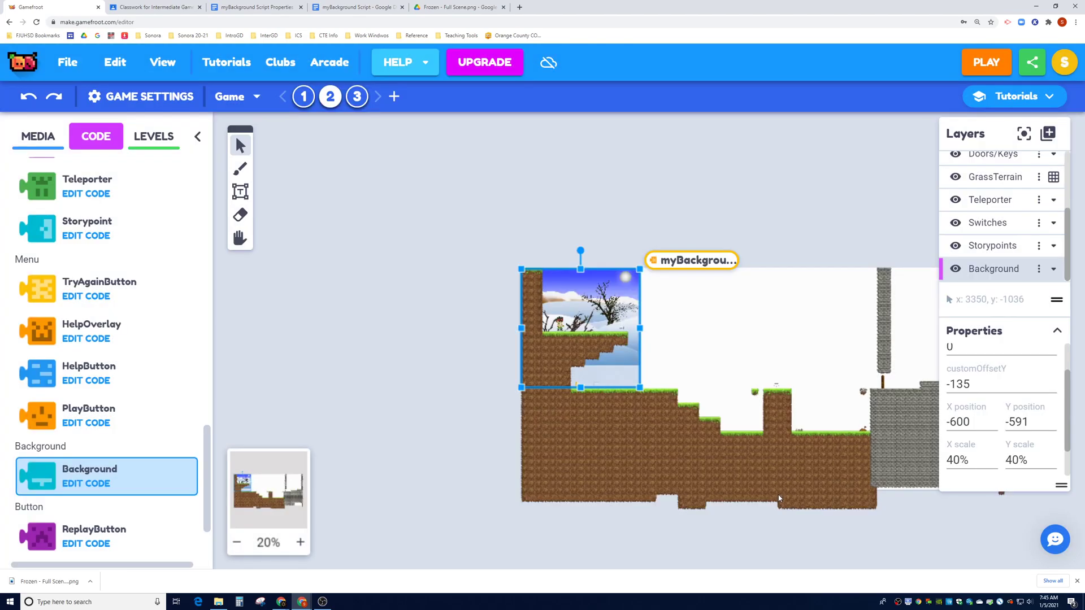